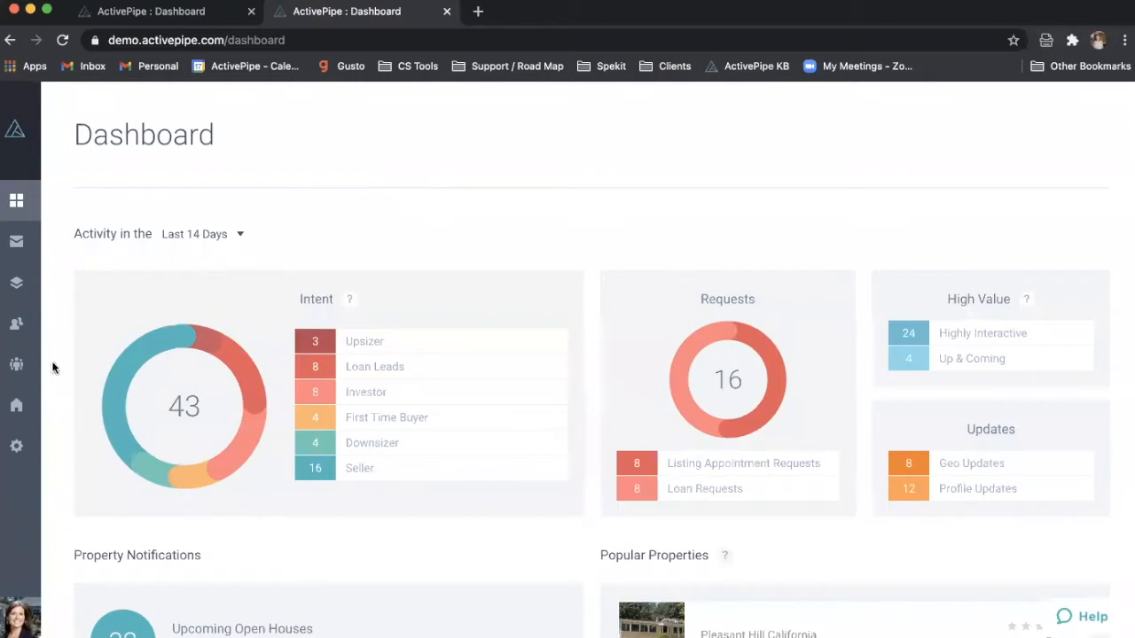
- Review the Tags settings list (Buyer, Newsletter, Potential Seller, sold), then close the demo settings page
{"action": "left_click", "coordinate": [22, 449]}
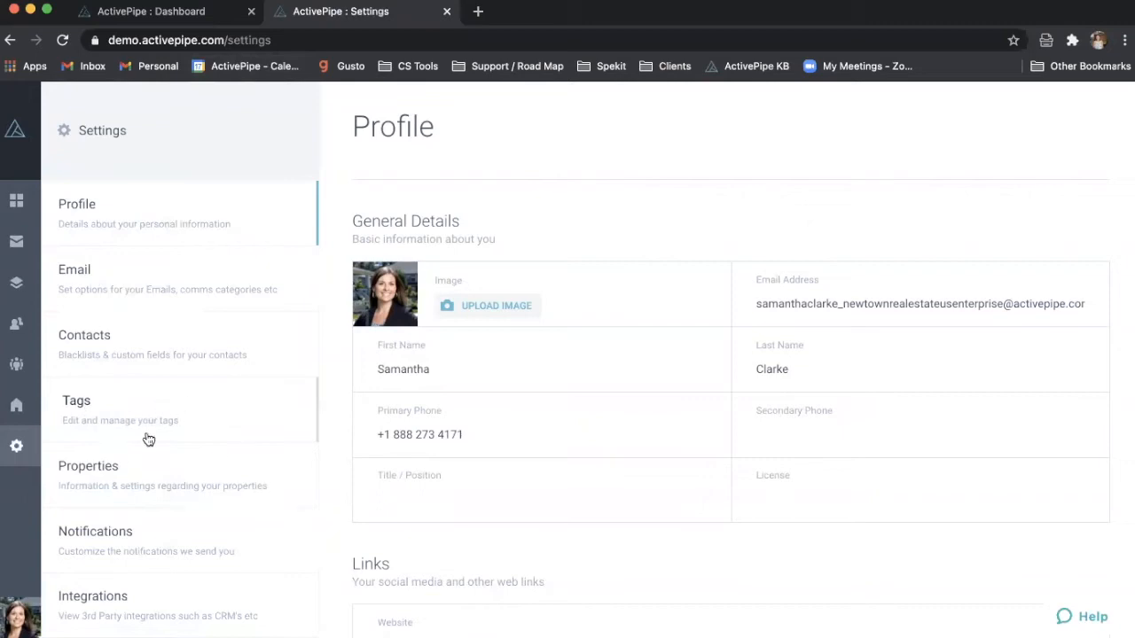
{"action": "left_click", "coordinate": [174, 414]}
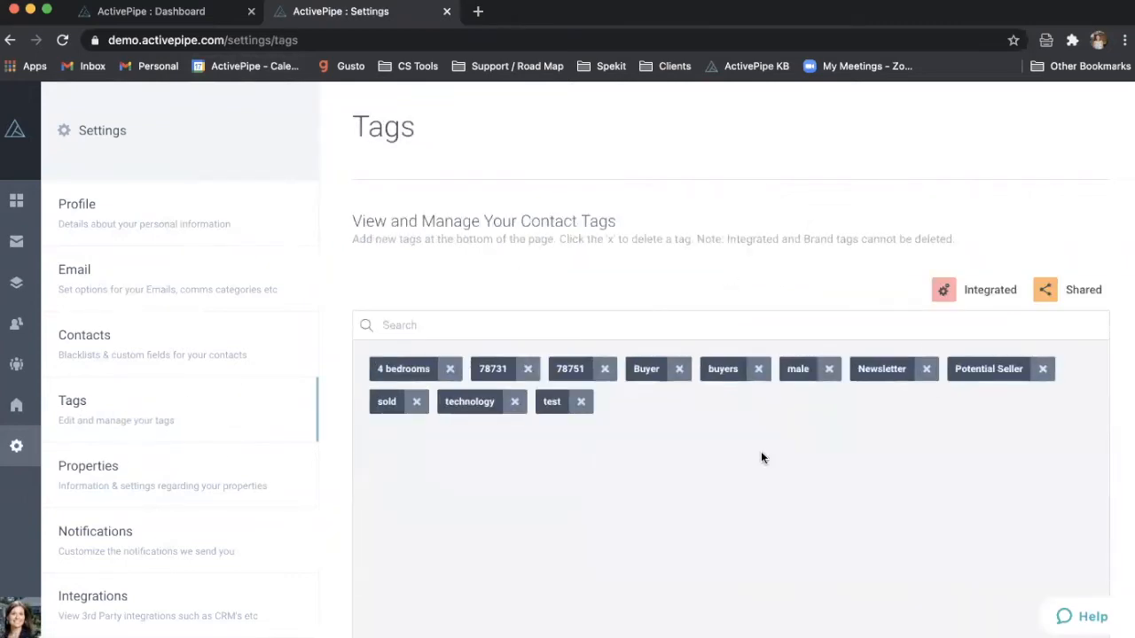
{"action": "scroll", "coordinate": [760, 458], "scroll_direction": "down", "scroll_amount": 2}
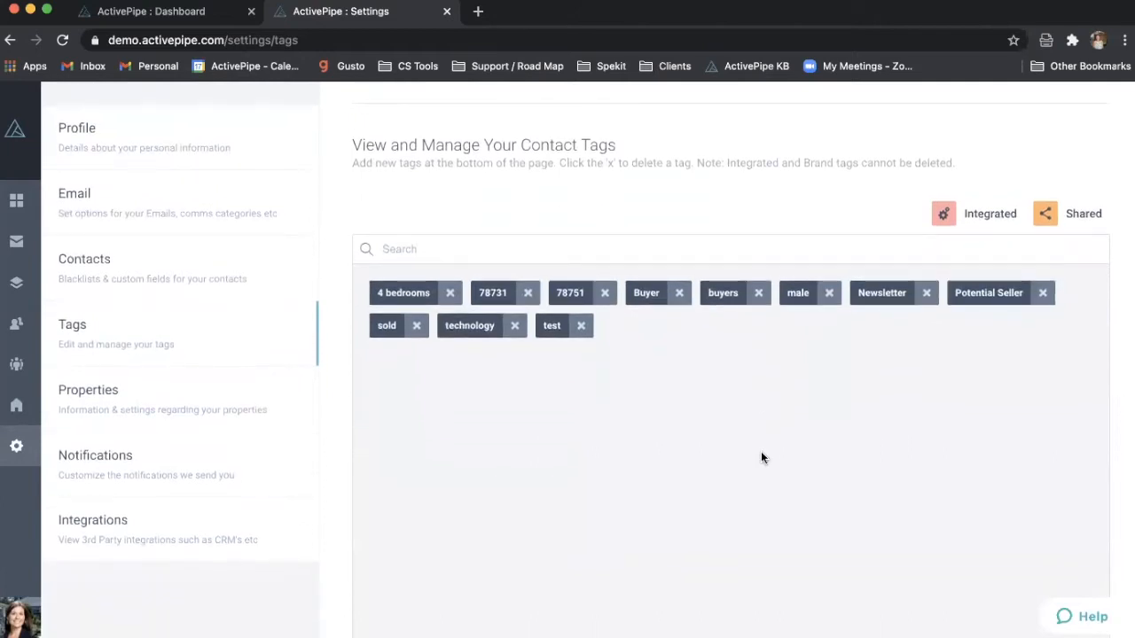
{"action": "scroll", "coordinate": [760, 457], "scroll_direction": "down", "scroll_amount": 2}
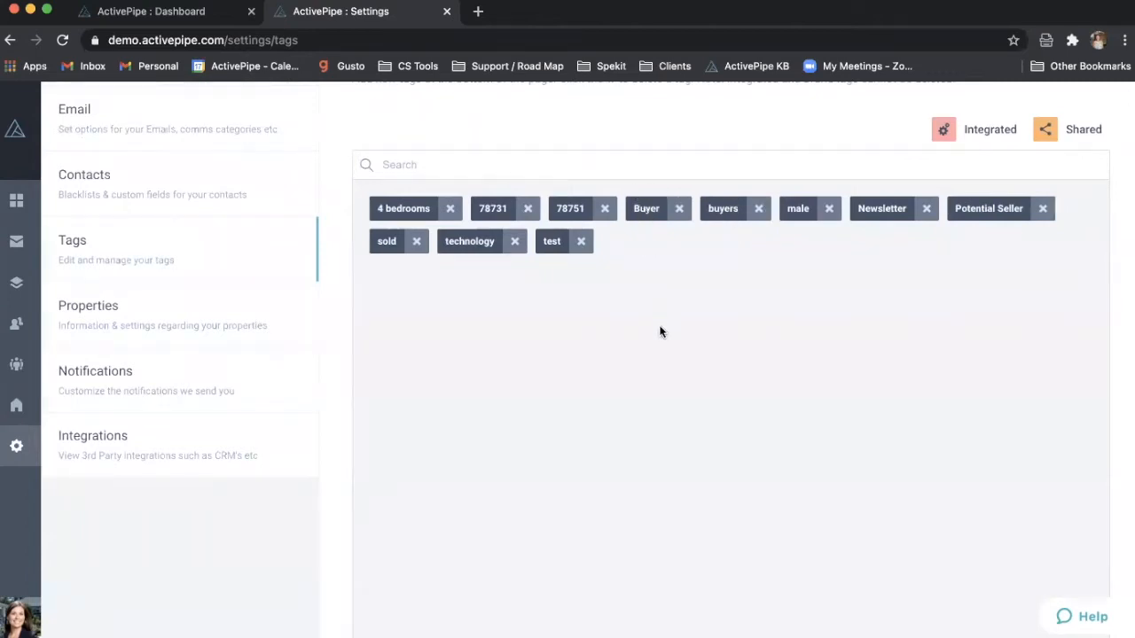
{"action": "scroll", "coordinate": [660, 332], "scroll_direction": "down", "scroll_amount": 1}
{"action": "scroll", "coordinate": [659, 332], "scroll_direction": "up", "scroll_amount": 1}
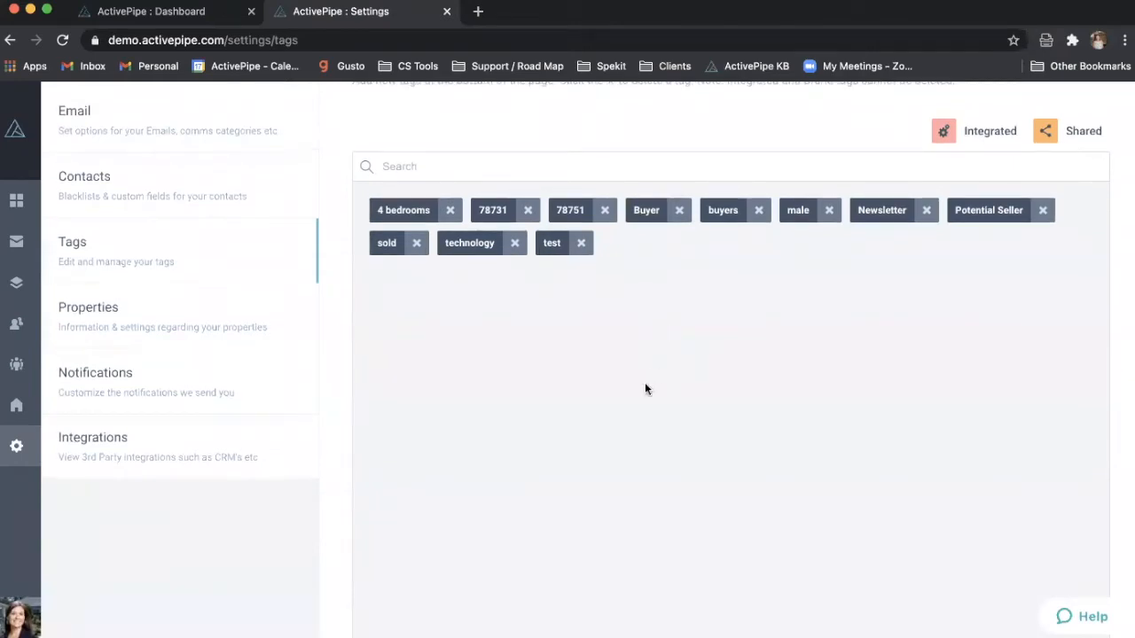
{"action": "scroll", "coordinate": [596, 326], "scroll_direction": "down", "scroll_amount": 3}
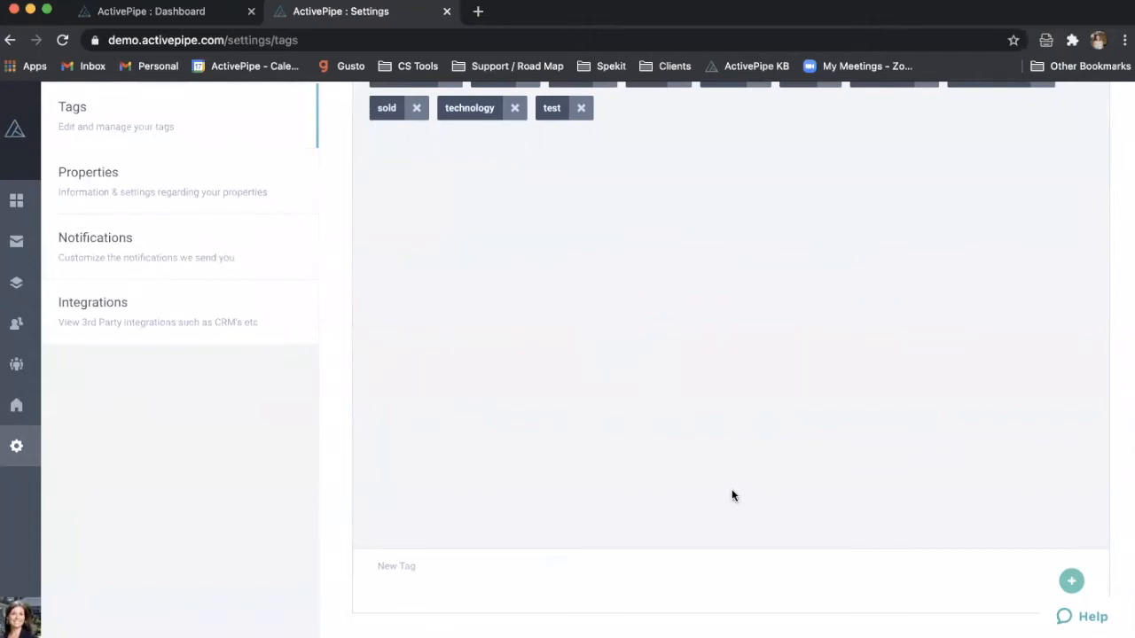
{"action": "scroll", "coordinate": [716, 374], "scroll_direction": "up", "scroll_amount": 3}
{"action": "scroll", "coordinate": [714, 374], "scroll_direction": "up", "scroll_amount": 1}
{"action": "scroll", "coordinate": [715, 369], "scroll_direction": "down", "scroll_amount": 1}
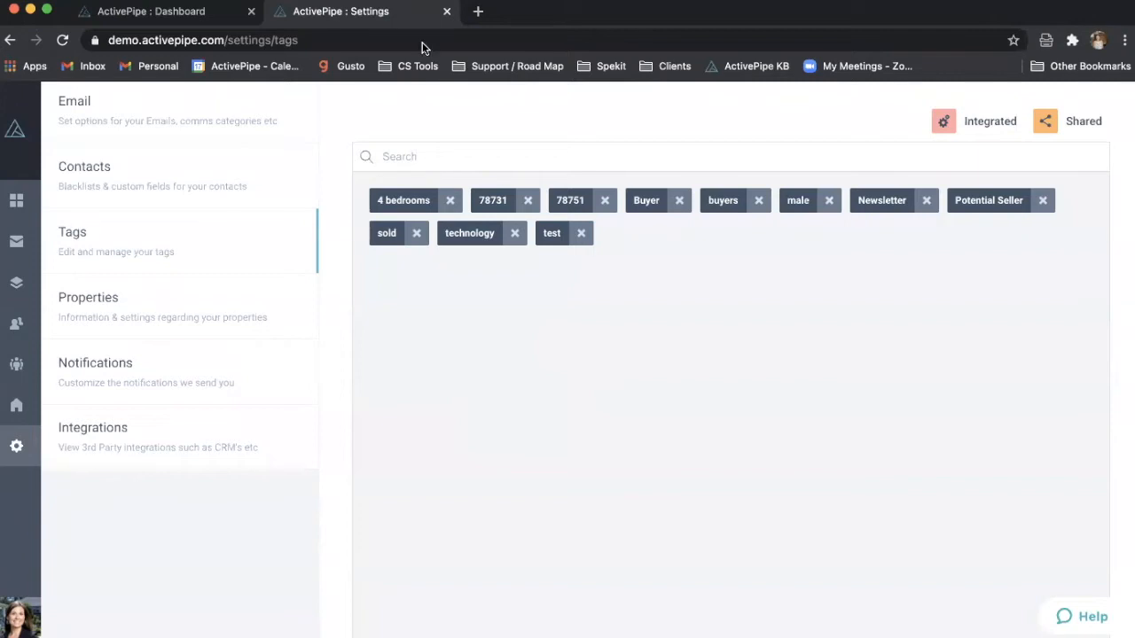
{"action": "left_click", "coordinate": [447, 12]}
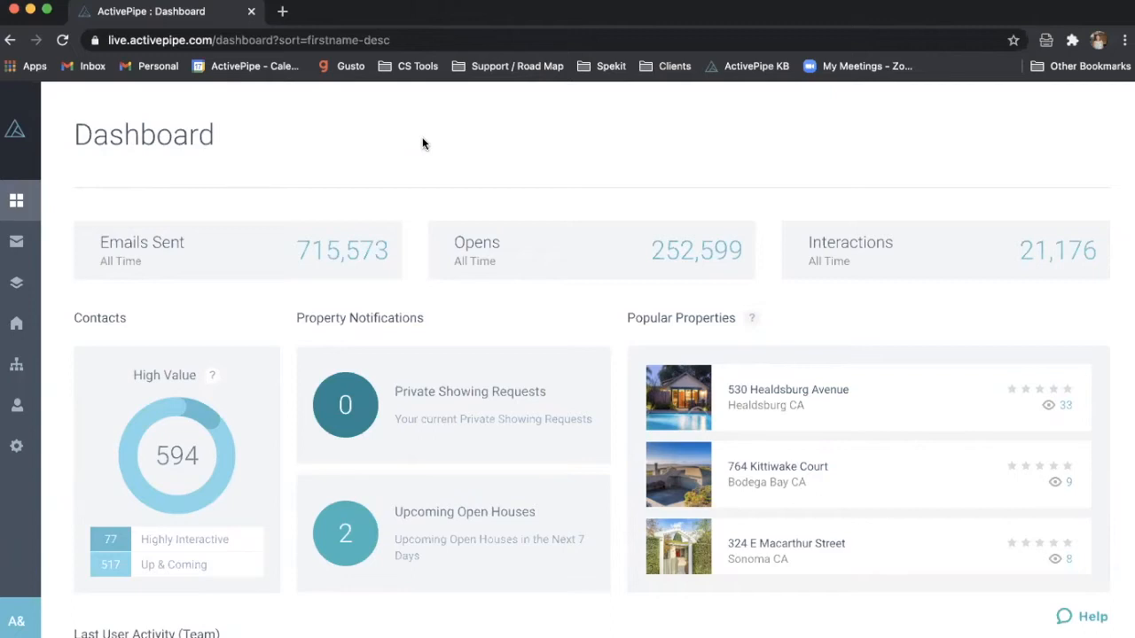
- Show the Users page listing the team members with office, email and last-active times
{"action": "mouse_move", "coordinate": [53, 332]}
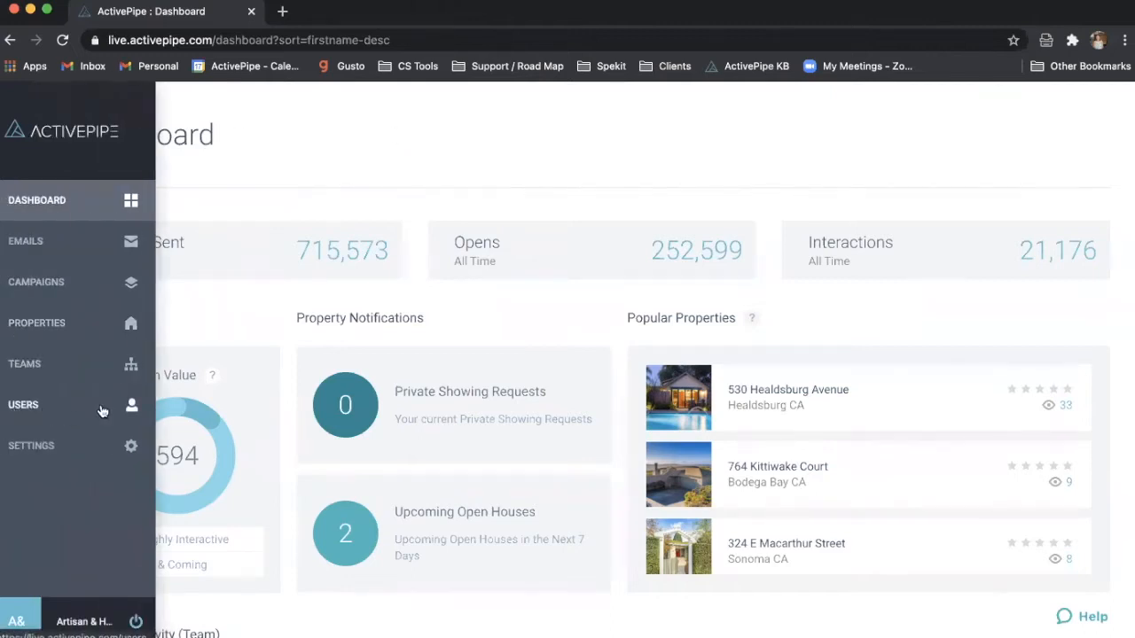
{"action": "left_click", "coordinate": [48, 412]}
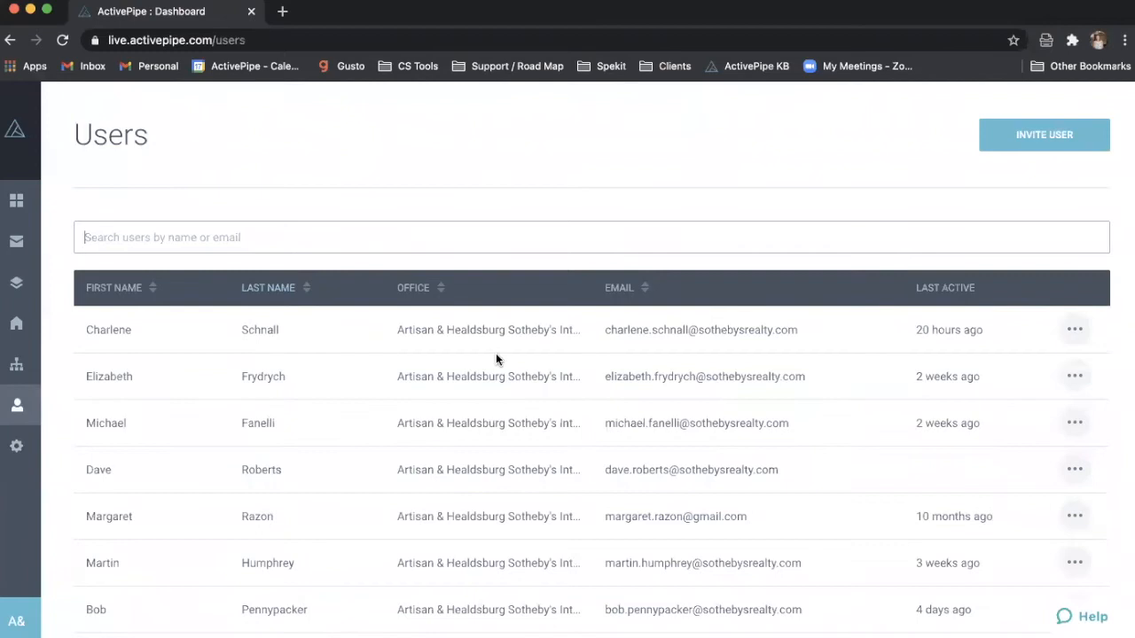
{"action": "scroll", "coordinate": [496, 354], "scroll_direction": "down", "scroll_amount": 3}
{"action": "scroll", "coordinate": [496, 352], "scroll_direction": "up", "scroll_amount": 3}
{"action": "left_click", "coordinate": [1075, 329]}
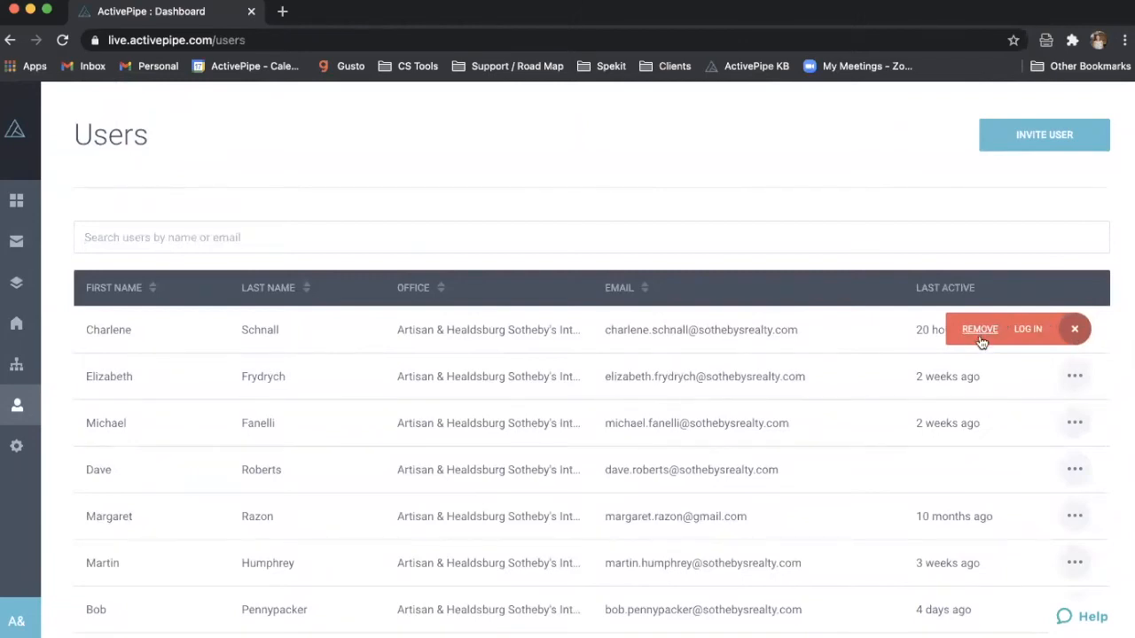
{"action": "left_click", "coordinate": [1060, 165]}
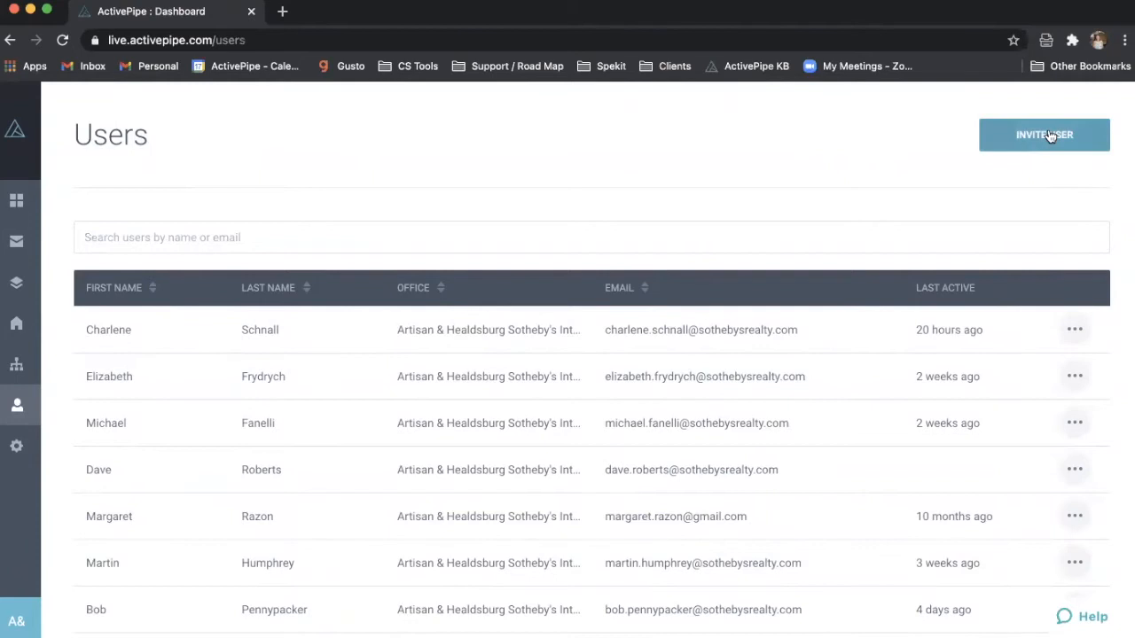
{"action": "left_click", "coordinate": [1049, 135]}
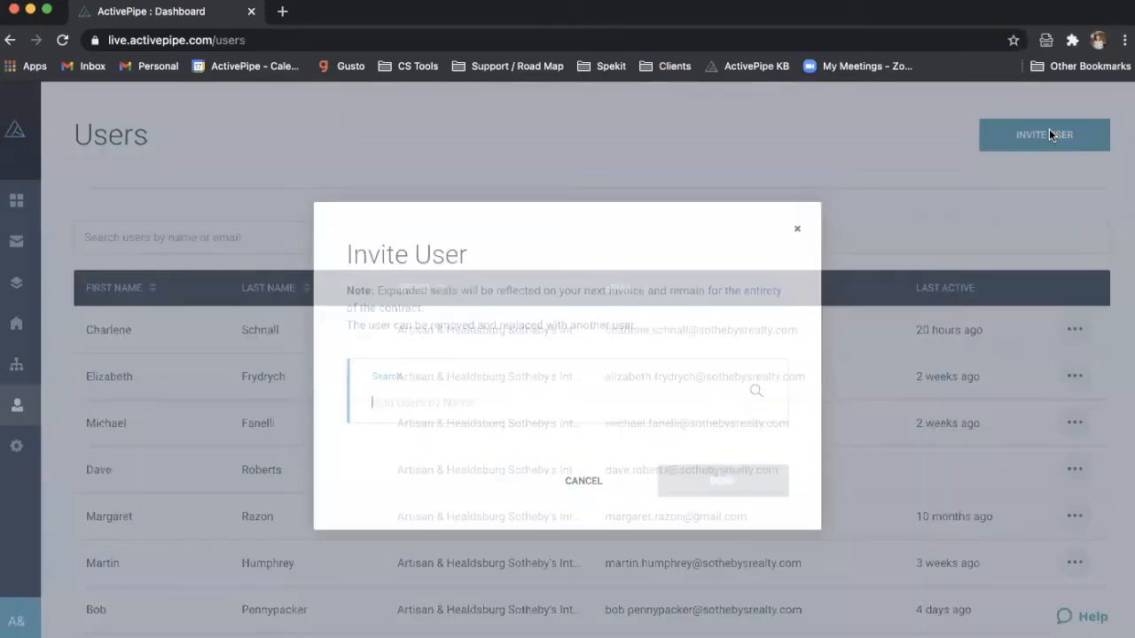
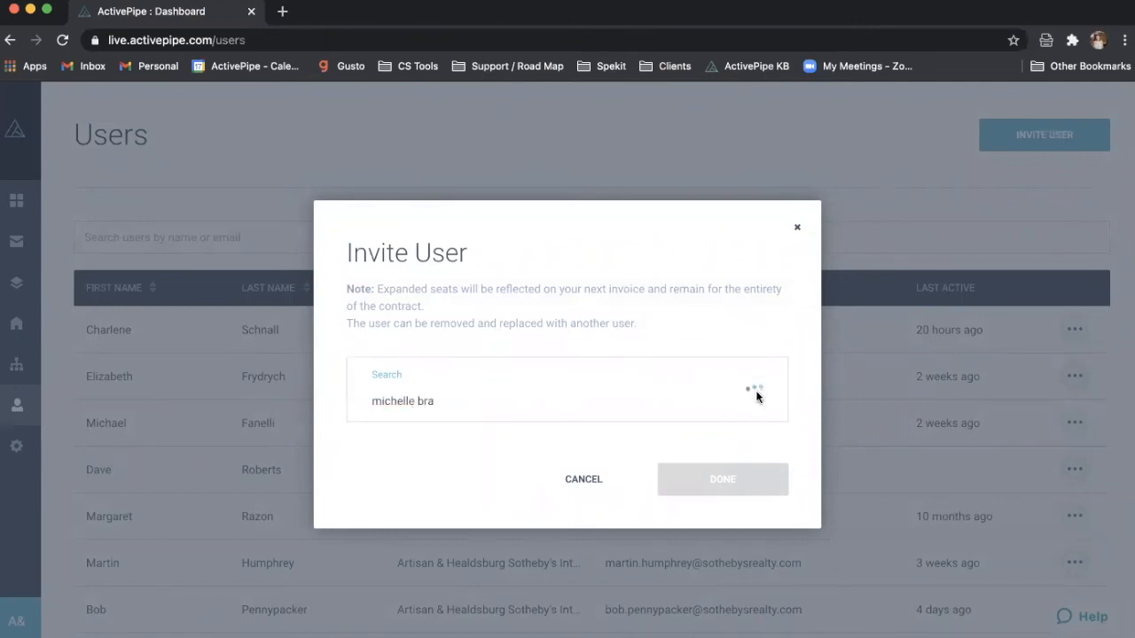
{"action": "key", "text": "alt+shift+Left"}
{"action": "key", "text": "alt+shift+Left"}
{"action": "type", "text": "brazil"}
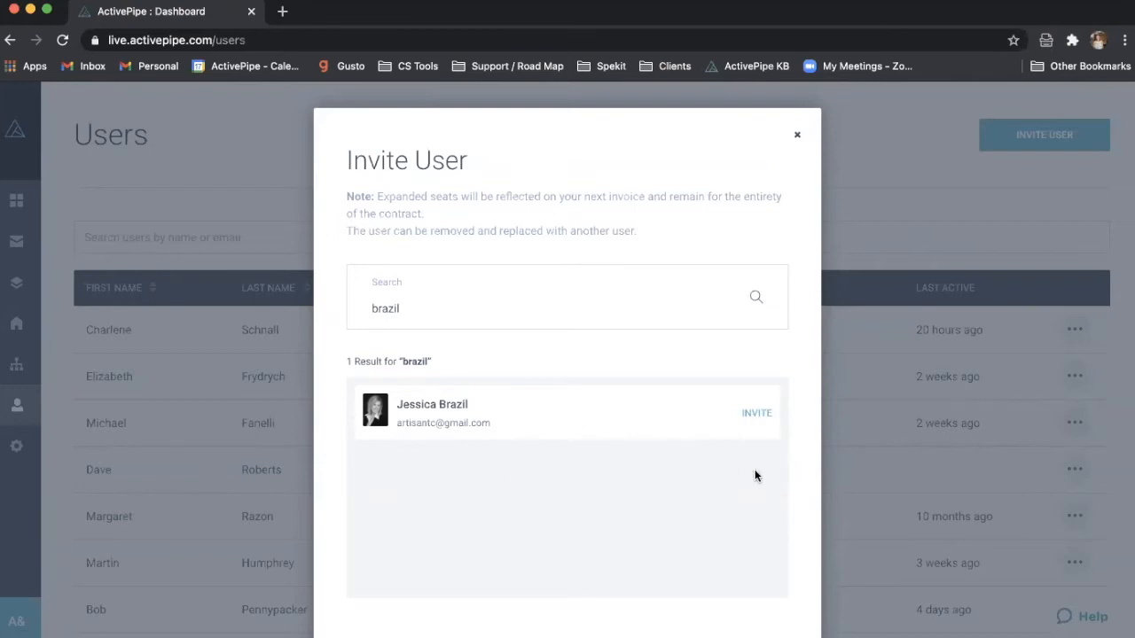
{"action": "scroll", "coordinate": [726, 518], "scroll_direction": "down", "scroll_amount": 2}
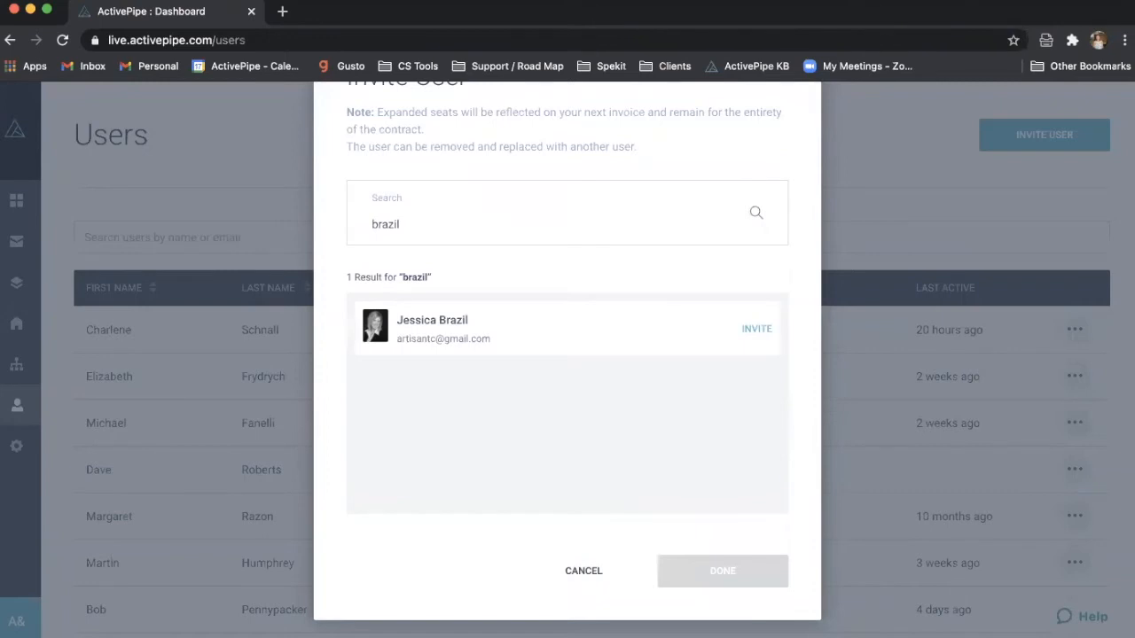
{"action": "left_click", "coordinate": [585, 573]}
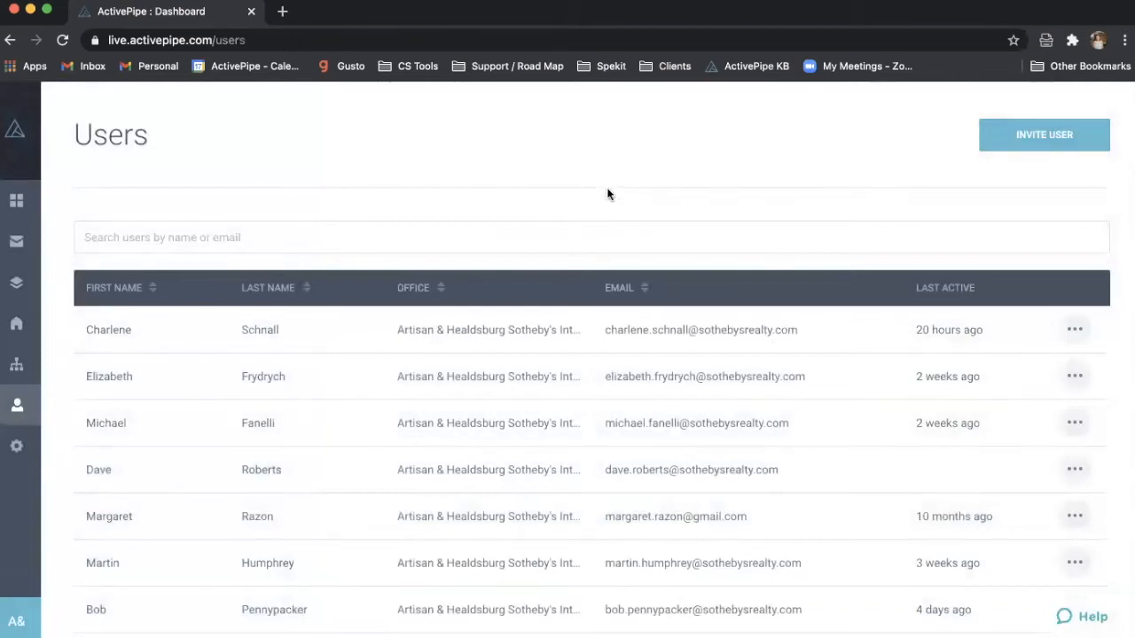
{"action": "scroll", "coordinate": [739, 446], "scroll_direction": "down", "scroll_amount": 2}
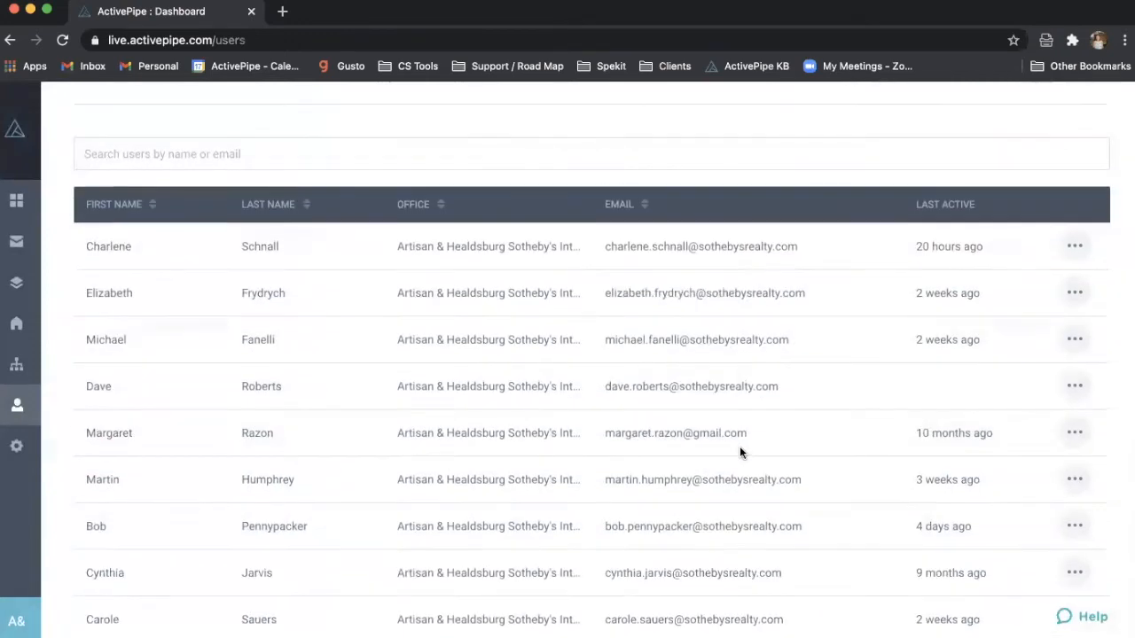
{"action": "scroll", "coordinate": [724, 349], "scroll_direction": "up", "scroll_amount": 2}
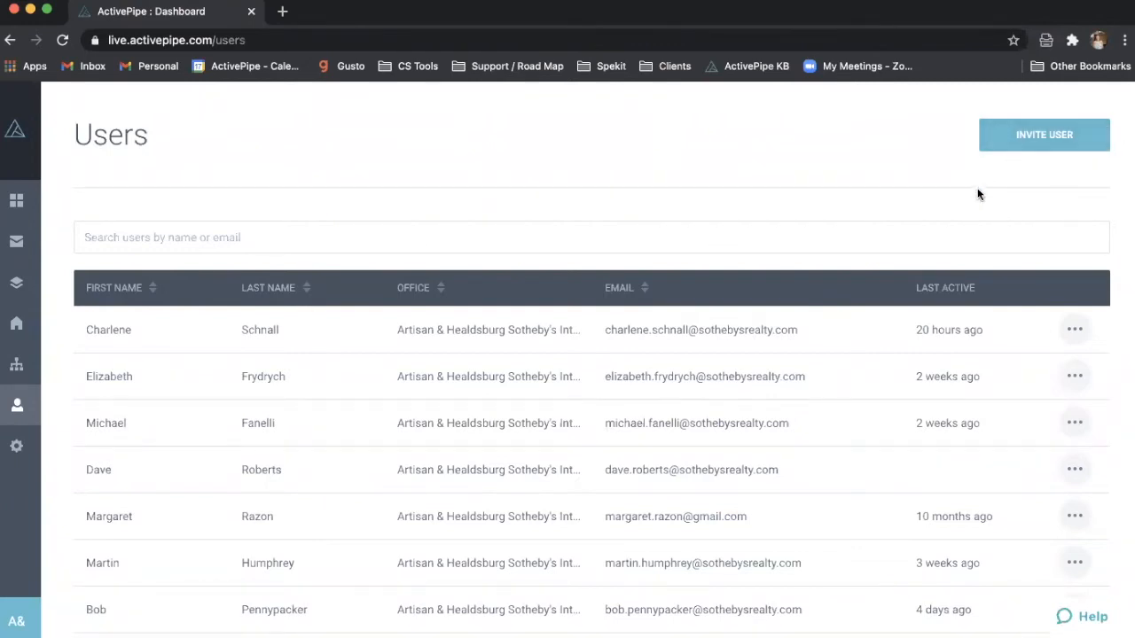
{"action": "scroll", "coordinate": [978, 194], "scroll_direction": "down", "scroll_amount": 2}
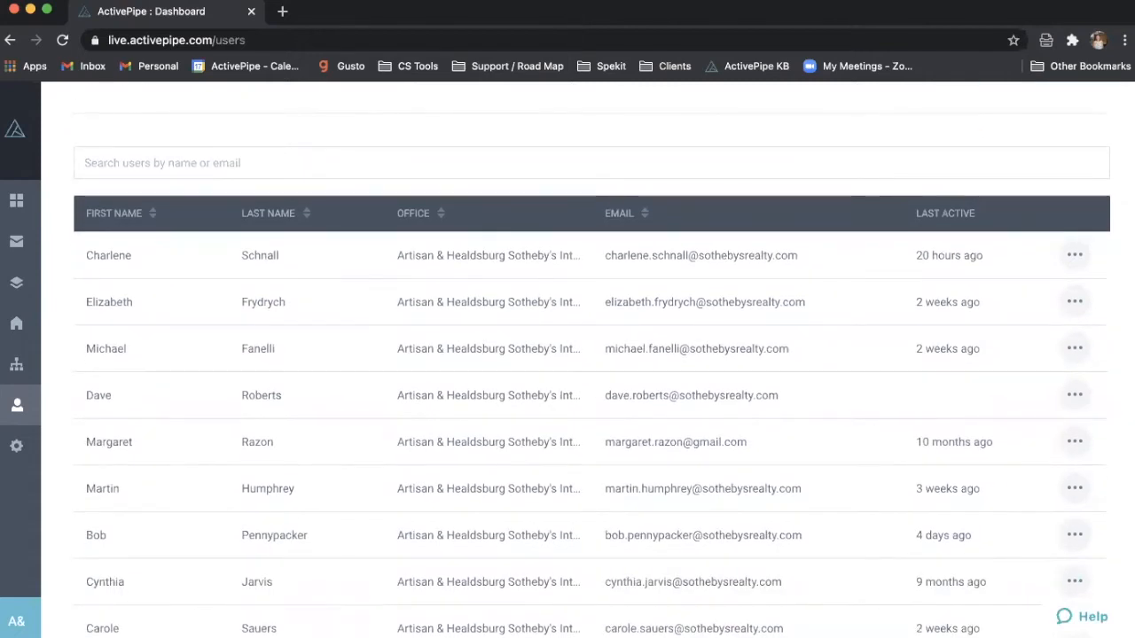
{"action": "left_click", "coordinate": [1082, 624]}
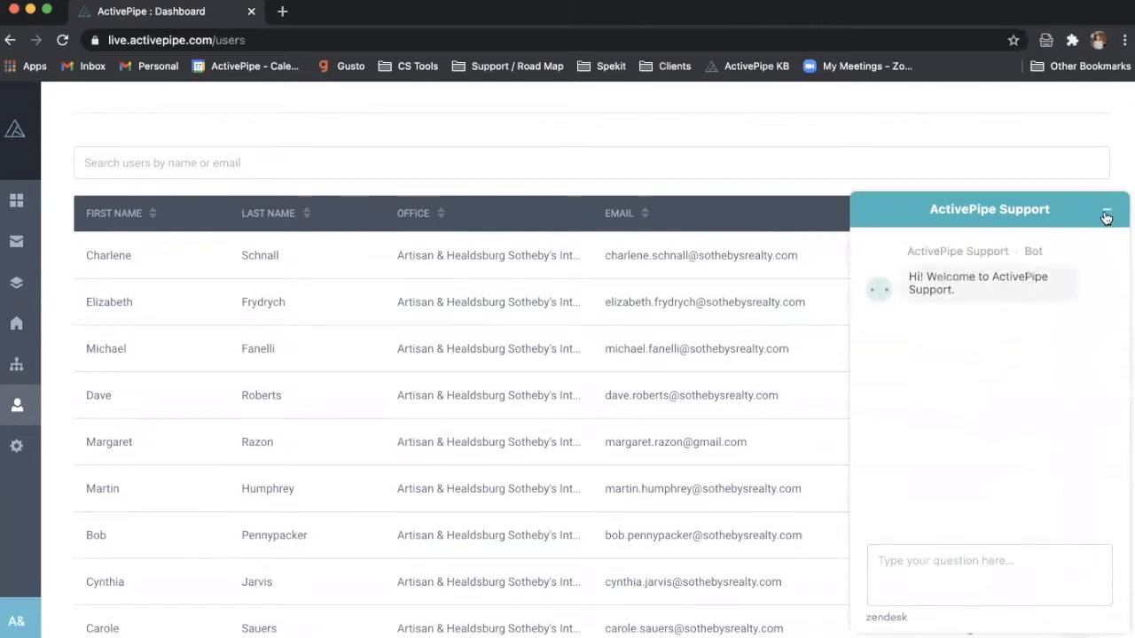
{"action": "left_click", "coordinate": [1105, 217]}
{"action": "scroll", "coordinate": [605, 333], "scroll_direction": "up", "scroll_amount": 2}
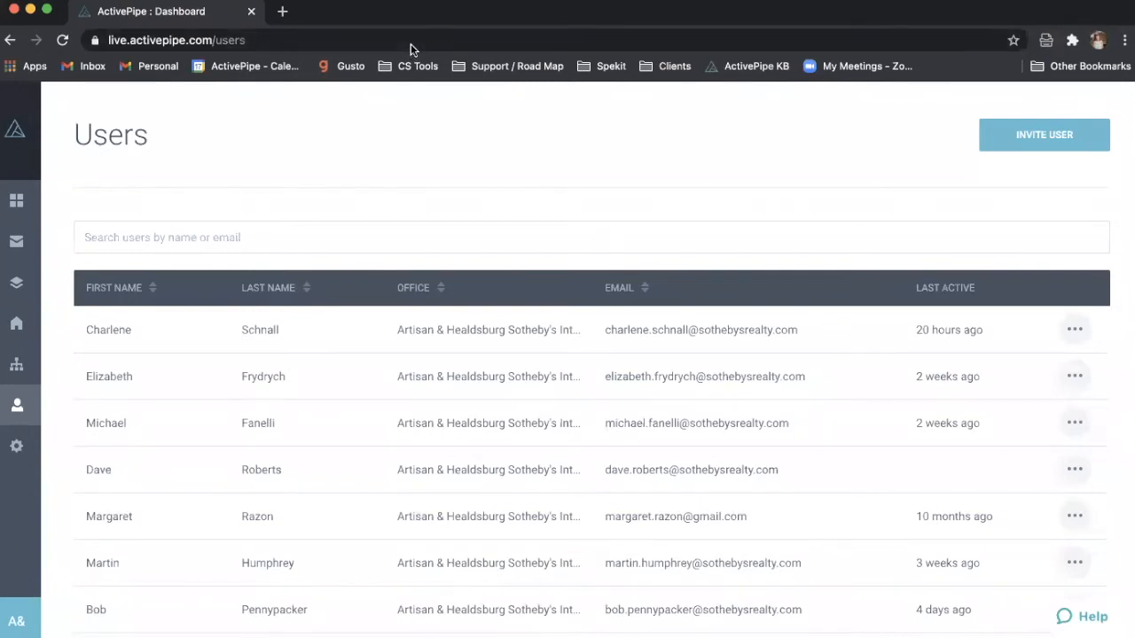
{"action": "mouse_move", "coordinate": [15, 408]}
{"action": "left_click", "coordinate": [1026, 131]}
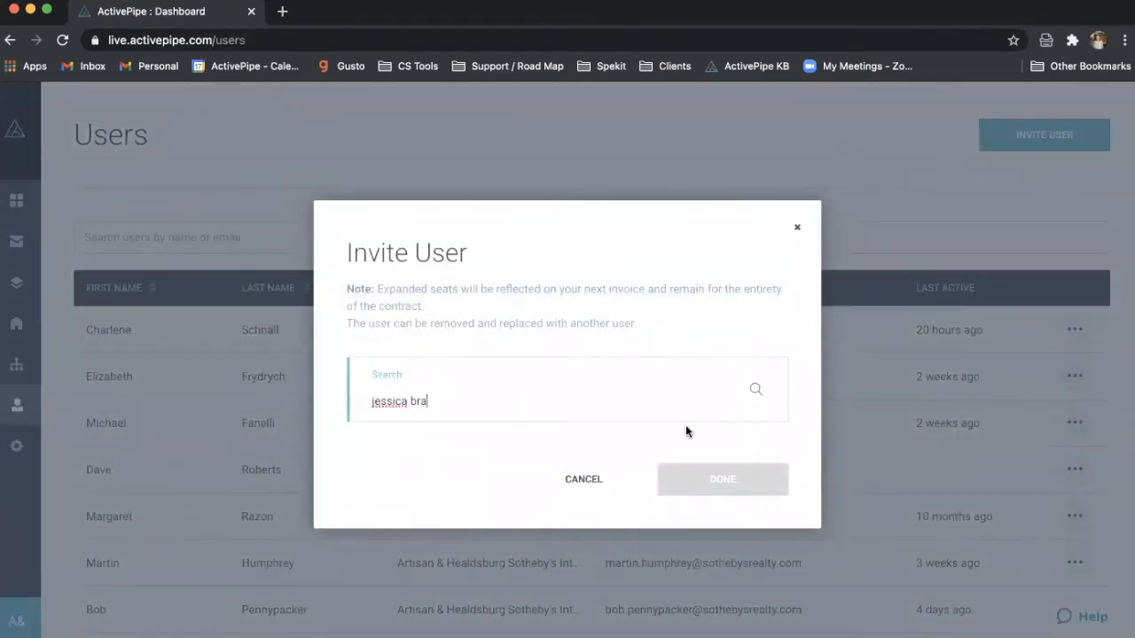
{"action": "left_click", "coordinate": [755, 390]}
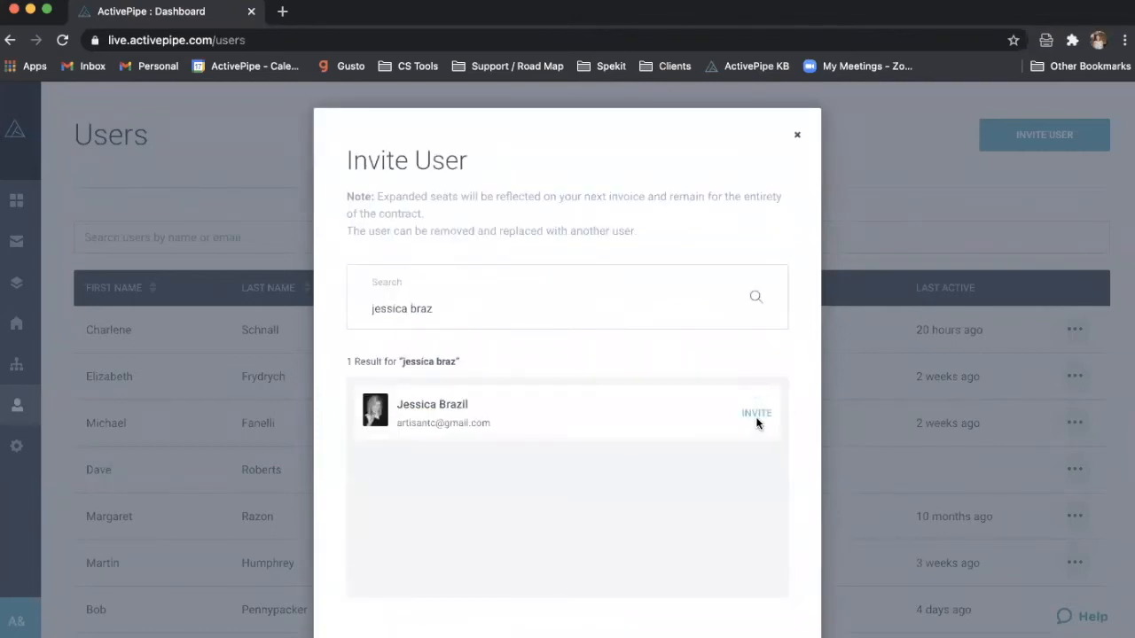
{"action": "left_click", "coordinate": [798, 135]}
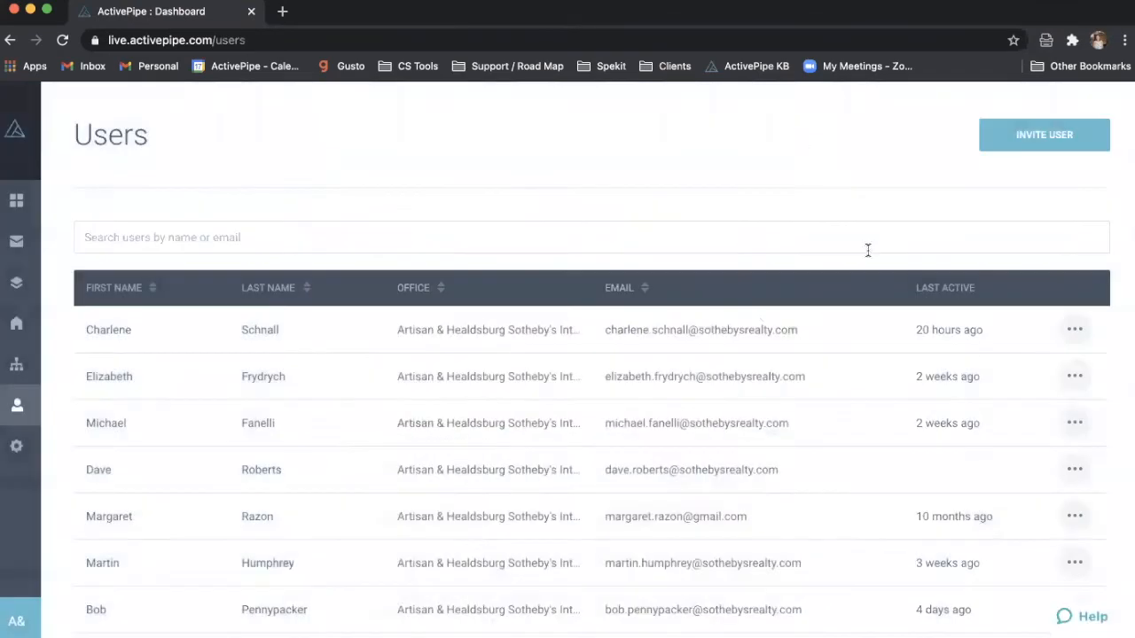
{"action": "left_click", "coordinate": [1072, 329]}
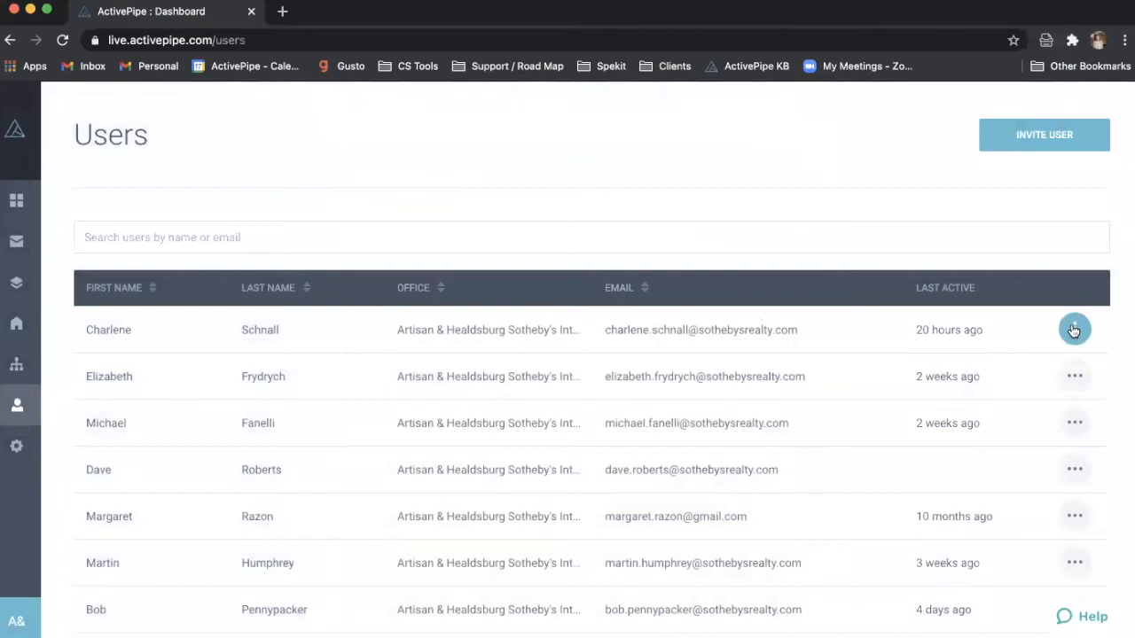
{"action": "left_click", "coordinate": [851, 166]}
- Bring up the Share options for the Happy Valentine's Day email from the Emails list
{"action": "left_click", "coordinate": [9, 246]}
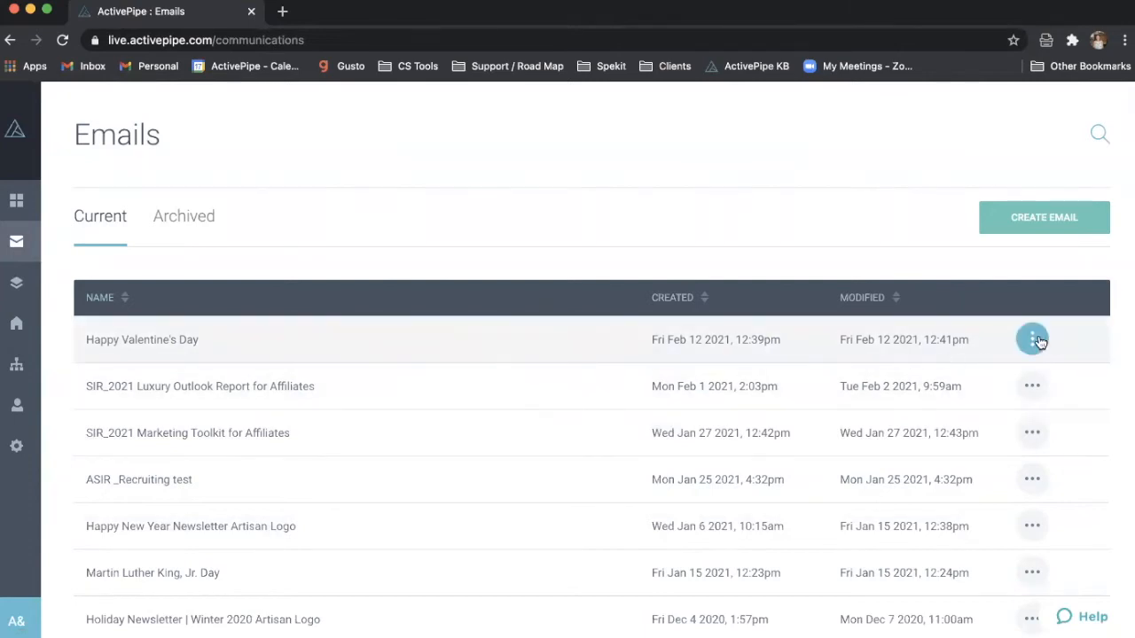
{"action": "left_click", "coordinate": [1038, 342]}
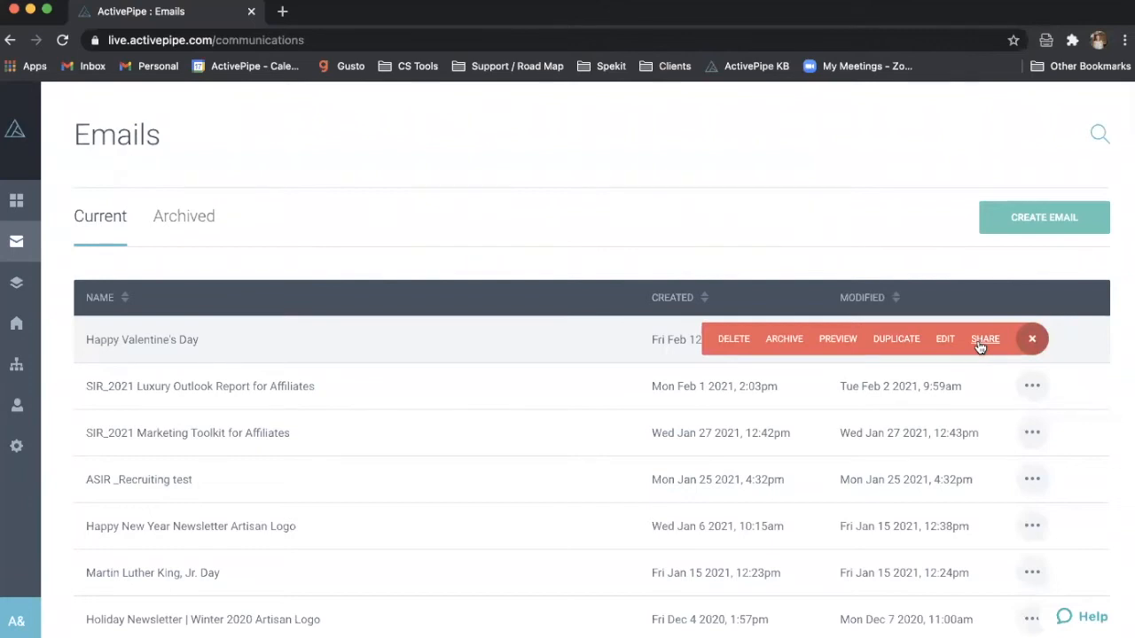
{"action": "left_click", "coordinate": [982, 341]}
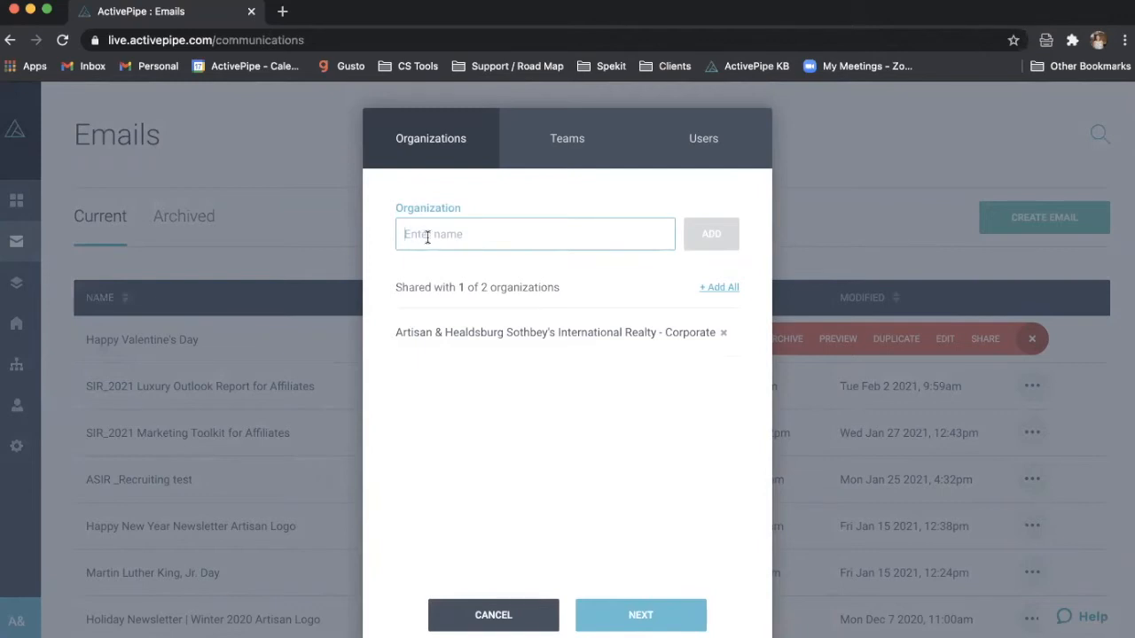
- Look through the Teams sharing list without selecting any team
{"action": "left_click", "coordinate": [567, 153]}
{"action": "left_click", "coordinate": [508, 235]}
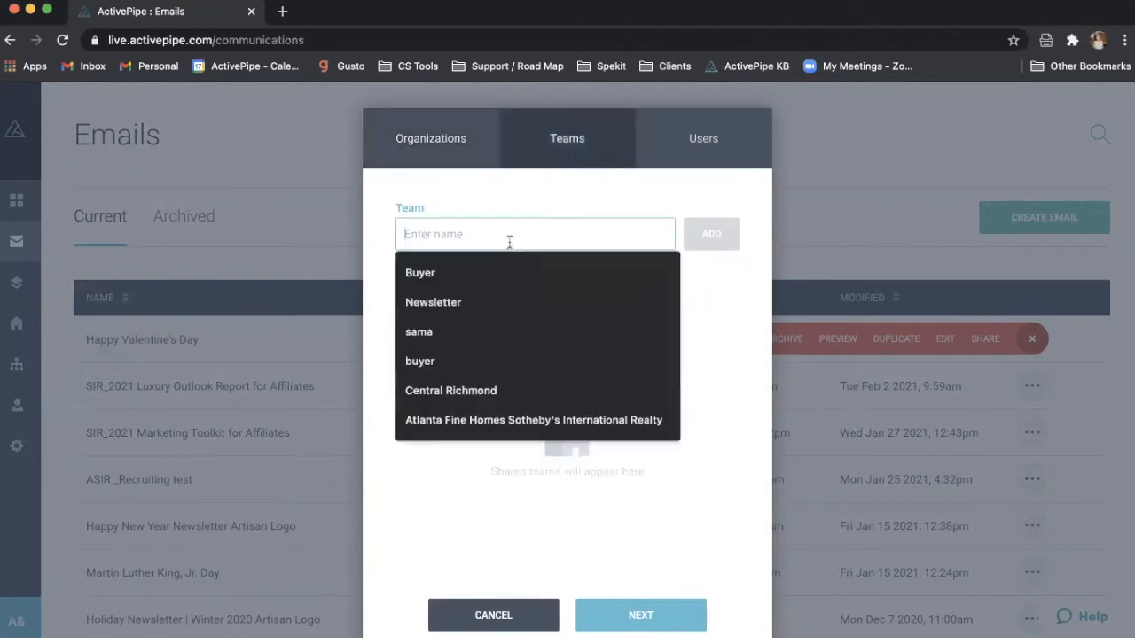
{"action": "left_click", "coordinate": [544, 192]}
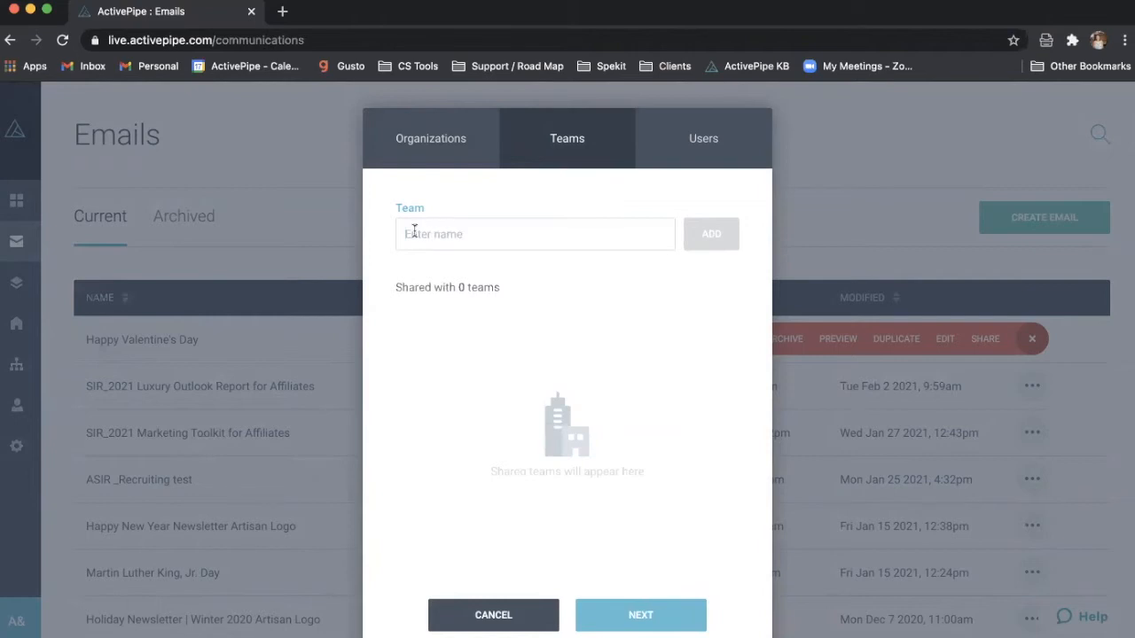
- On the Users sharing tab, search for a user by name and add them
{"action": "left_click", "coordinate": [726, 149]}
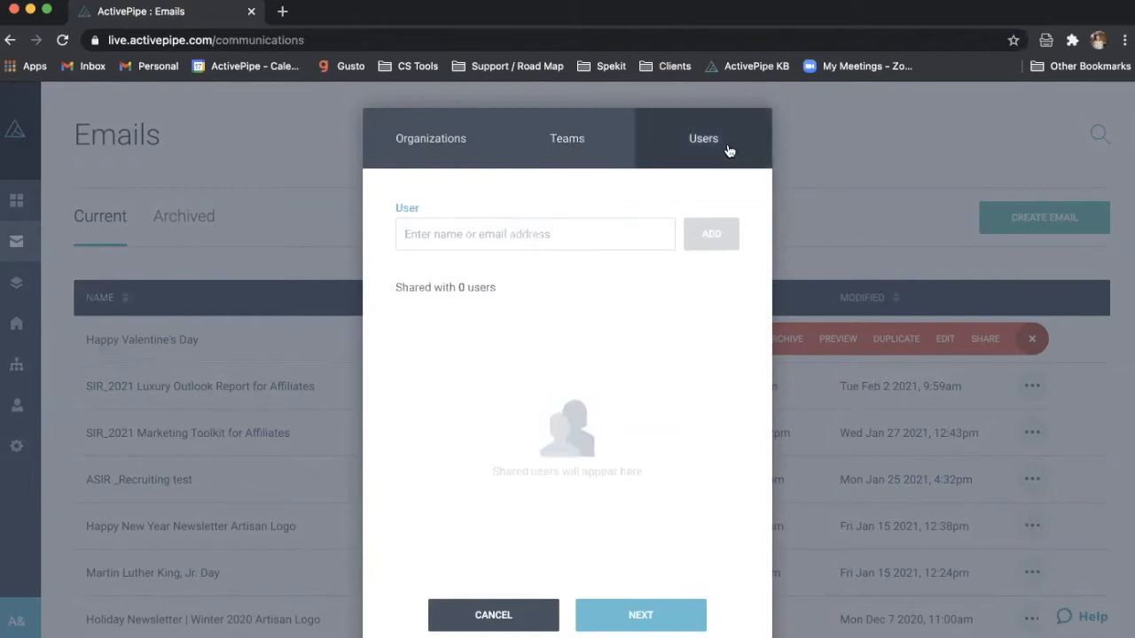
{"action": "left_click", "coordinate": [516, 235]}
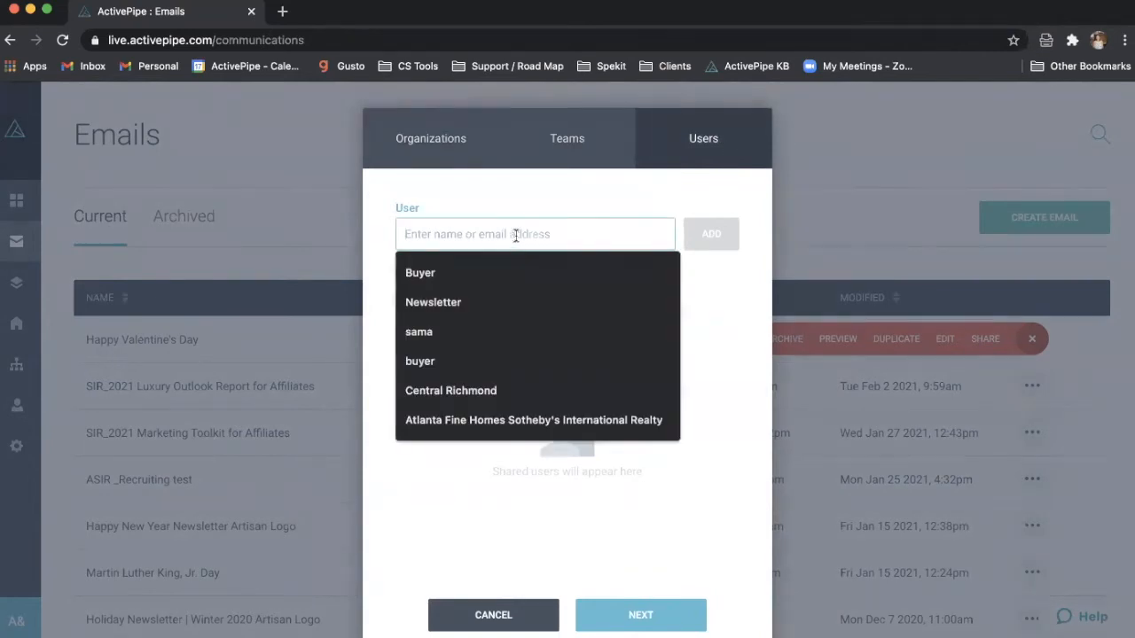
{"action": "type", "text": "adri"}
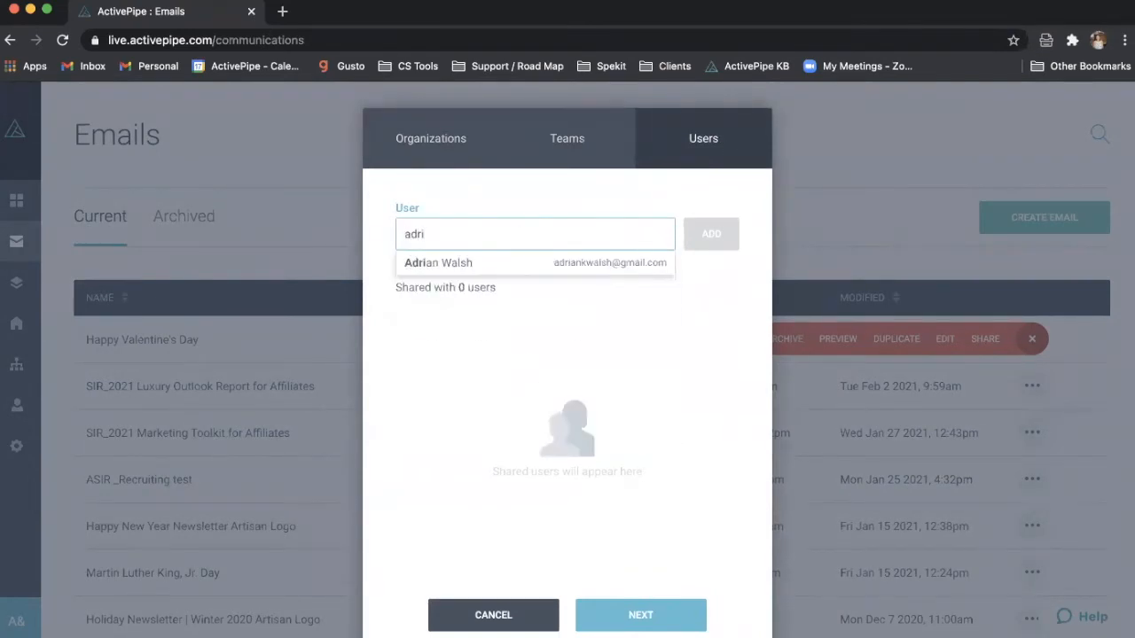
{"action": "left_click", "coordinate": [497, 261]}
{"action": "left_click", "coordinate": [712, 234]}
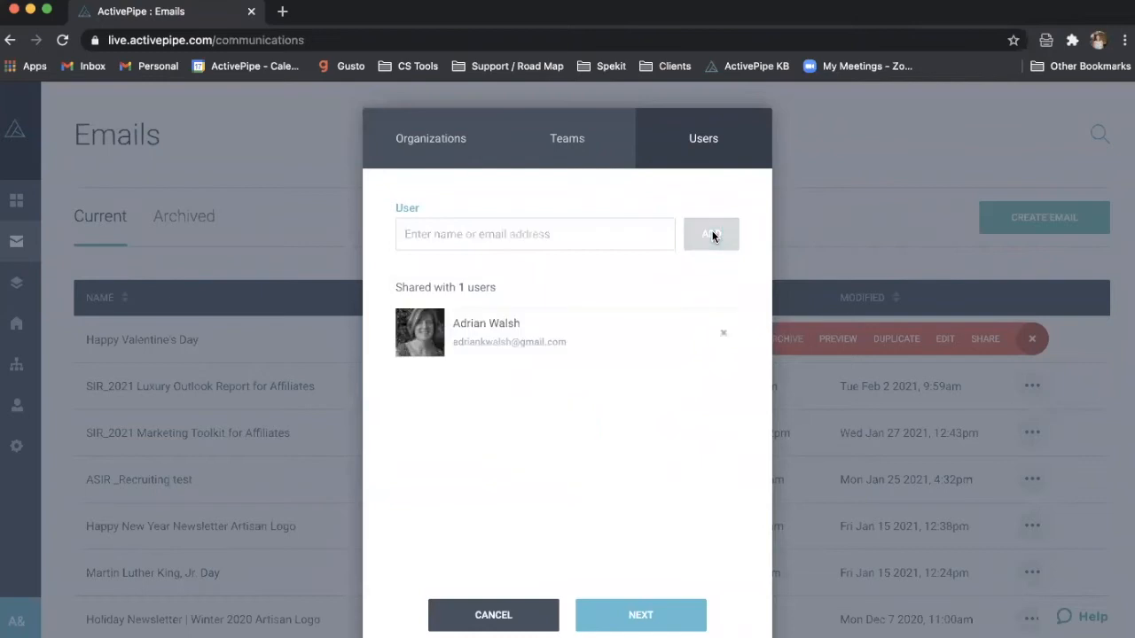
- Advance to the share confirmation, then go back and cancel without sharing
{"action": "left_click", "coordinate": [623, 617]}
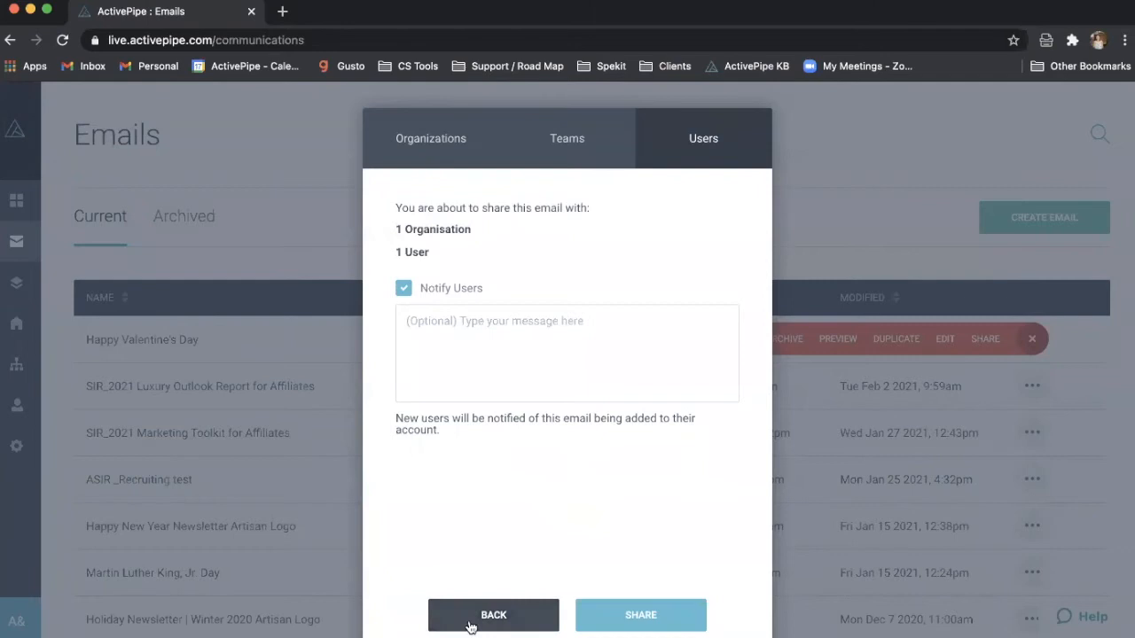
{"action": "left_click", "coordinate": [467, 613]}
{"action": "scroll", "coordinate": [532, 494], "scroll_direction": "down", "scroll_amount": 1}
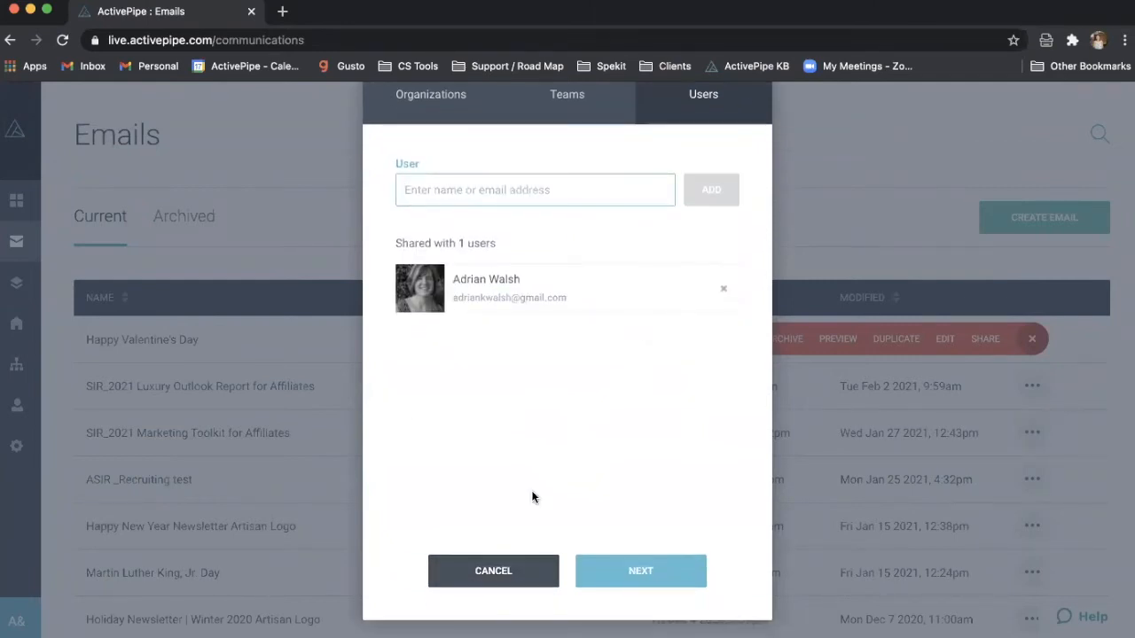
{"action": "left_click", "coordinate": [507, 568]}
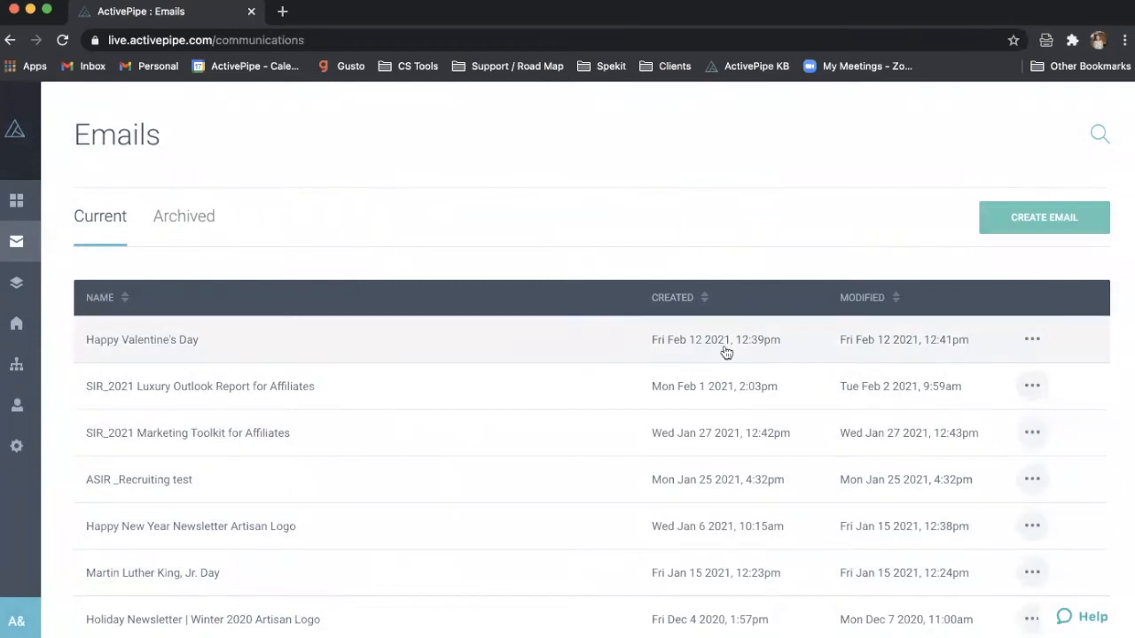
- Reopen Happy Valentine's Day sharing, cancel it again, and start a new email
{"action": "left_click", "coordinate": [1031, 338]}
{"action": "left_click", "coordinate": [1004, 336]}
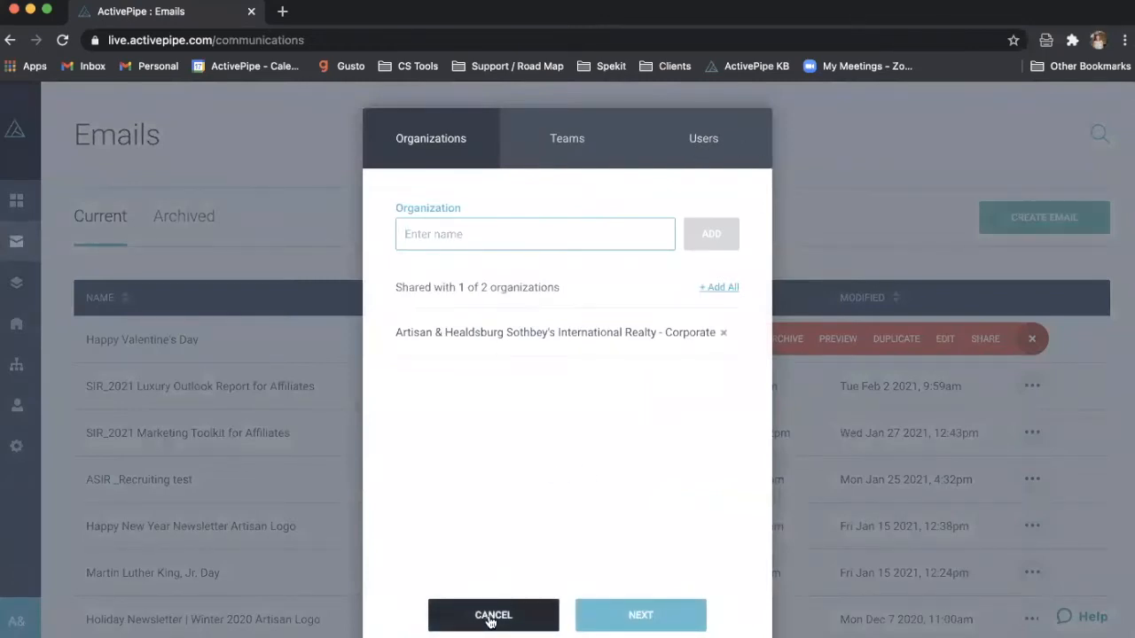
{"action": "left_click", "coordinate": [561, 337]}
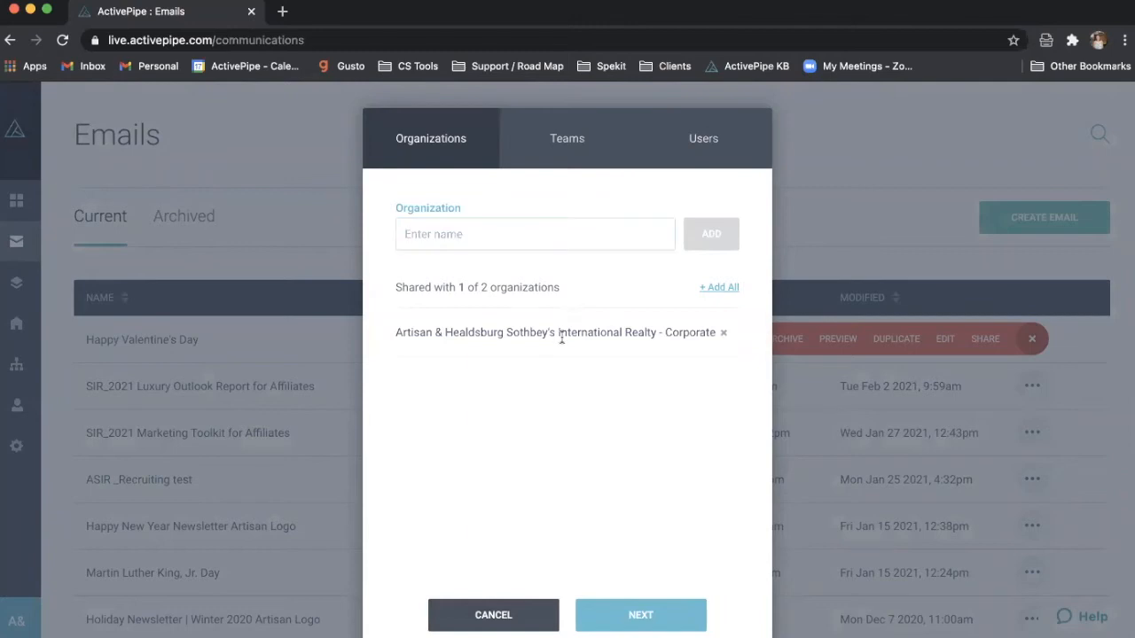
{"action": "left_click", "coordinate": [493, 615]}
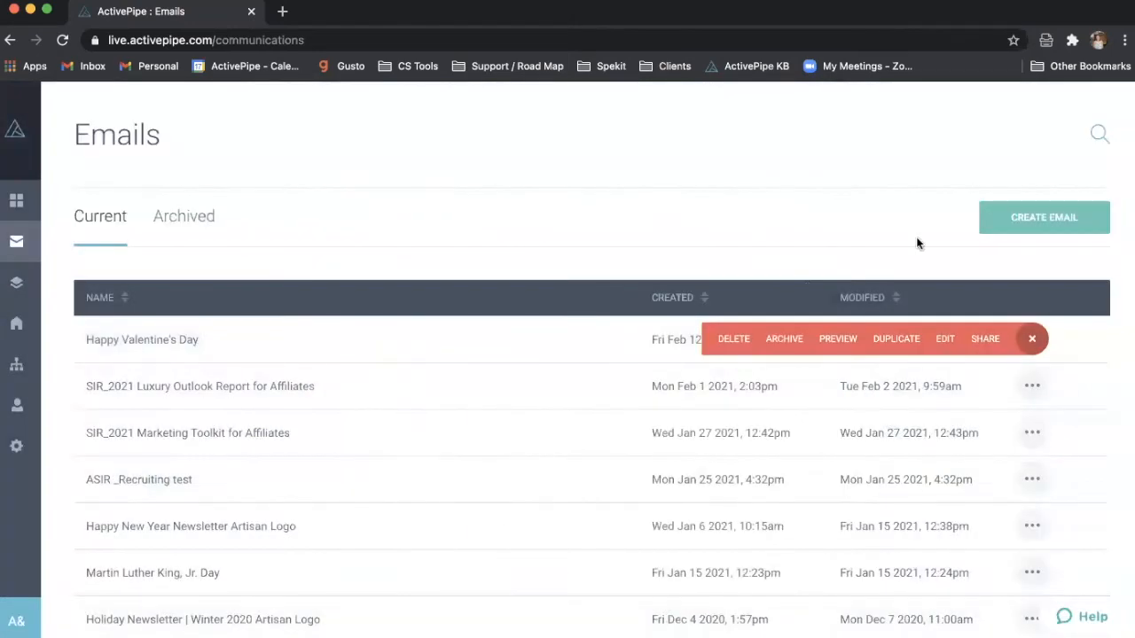
{"action": "left_click", "coordinate": [1007, 226]}
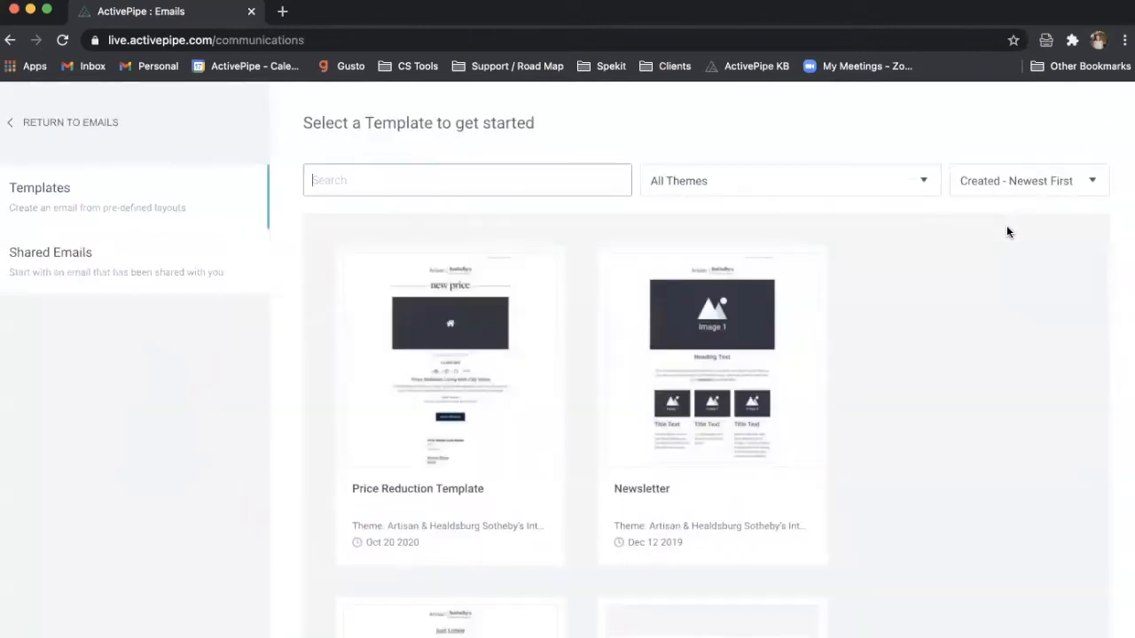
{"action": "left_click", "coordinate": [78, 257]}
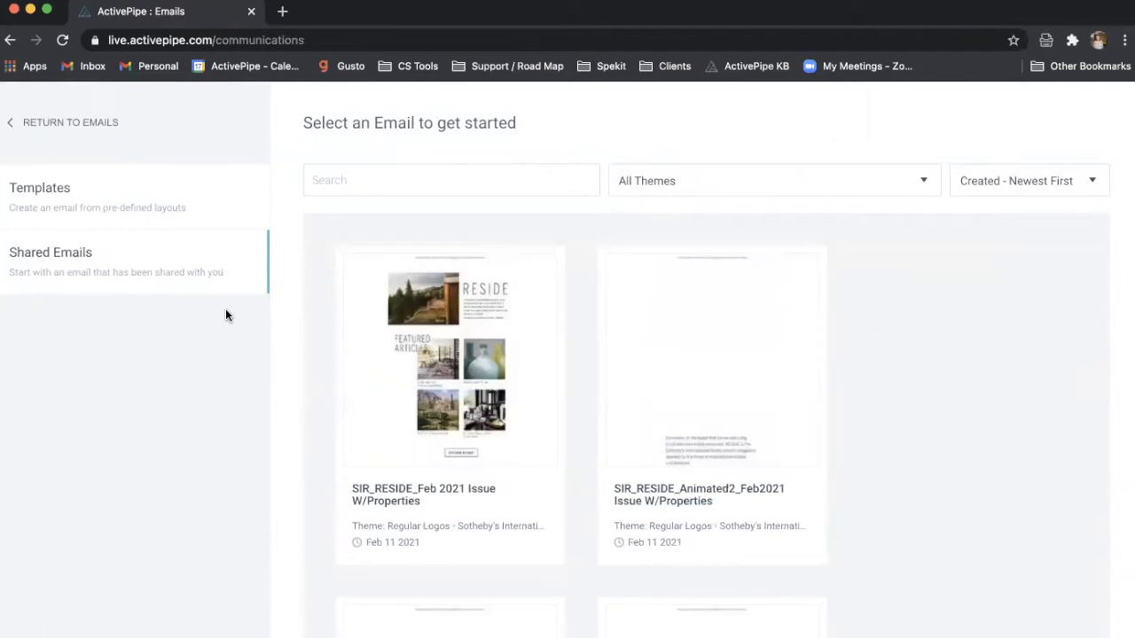
{"action": "scroll", "coordinate": [593, 478], "scroll_direction": "down", "scroll_amount": 4}
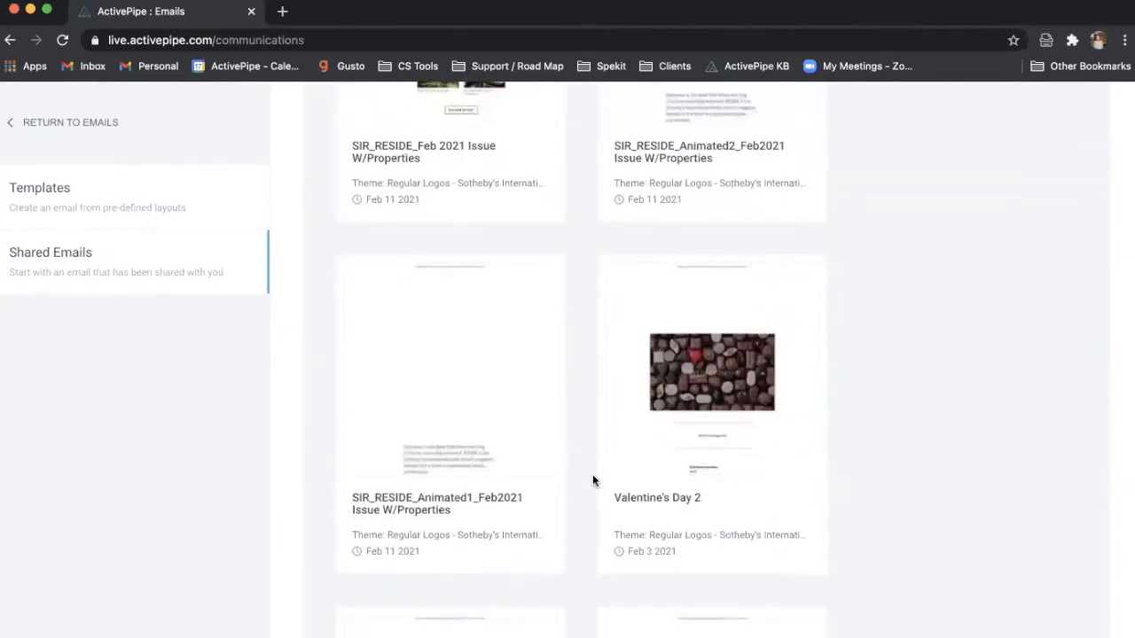
{"action": "scroll", "coordinate": [593, 479], "scroll_direction": "down", "scroll_amount": 3}
{"action": "scroll", "coordinate": [593, 480], "scroll_direction": "down", "scroll_amount": 5}
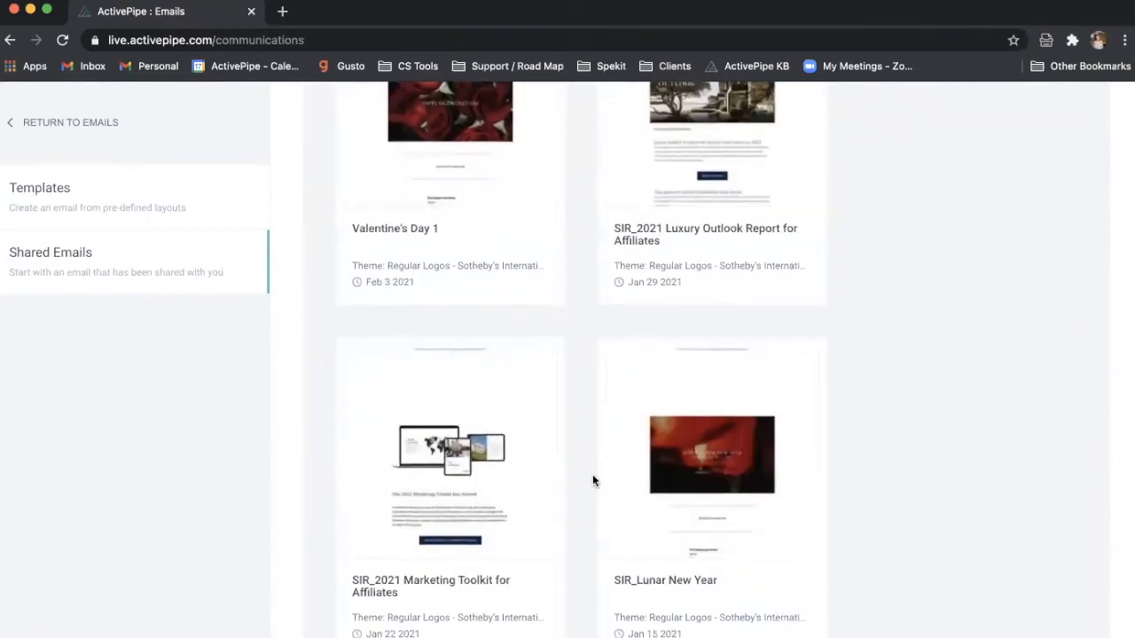
{"action": "scroll", "coordinate": [593, 479], "scroll_direction": "up", "scroll_amount": 10}
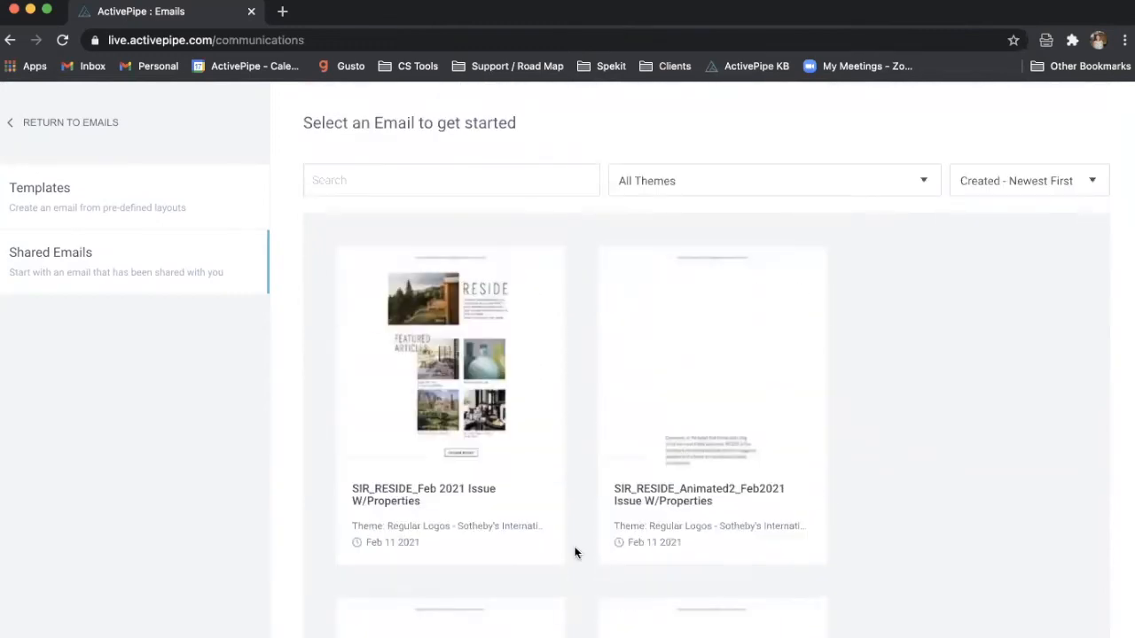
{"action": "left_click", "coordinate": [81, 127]}
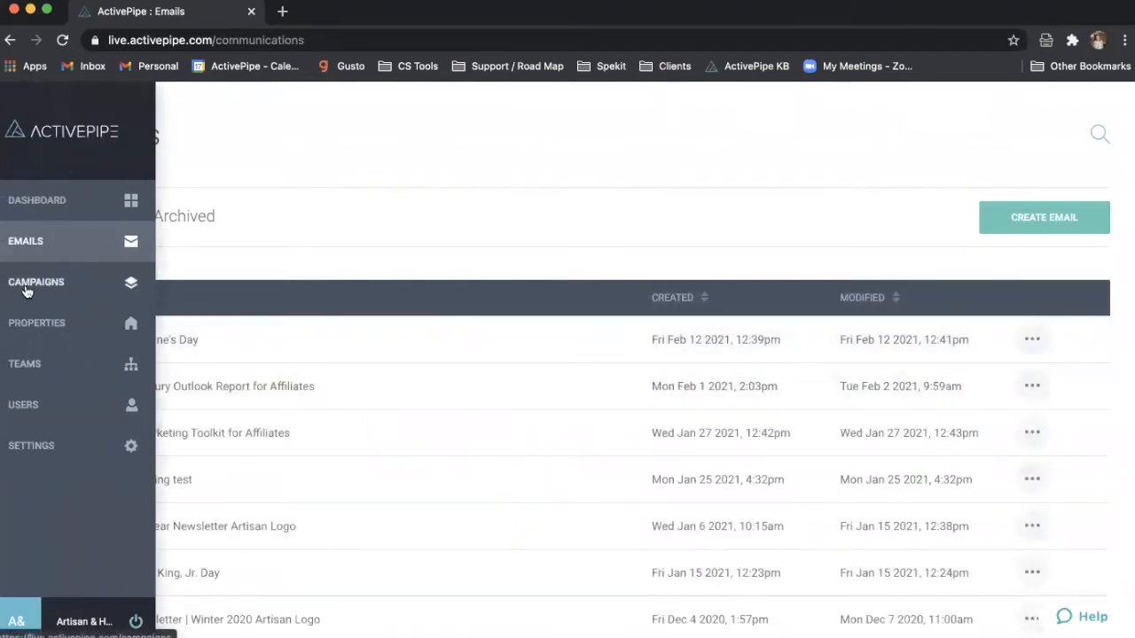
- Visit Campaigns, check Shared Emails under Create Email, then return to the Campaigns drafts list
{"action": "left_click", "coordinate": [27, 294]}
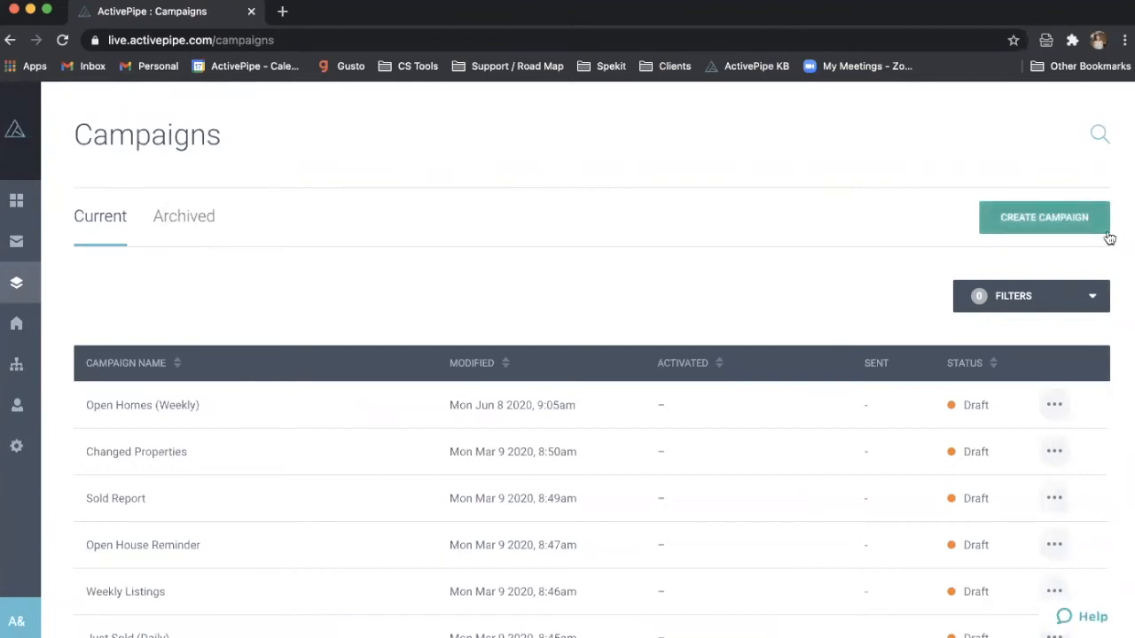
{"action": "mouse_move", "coordinate": [18, 299]}
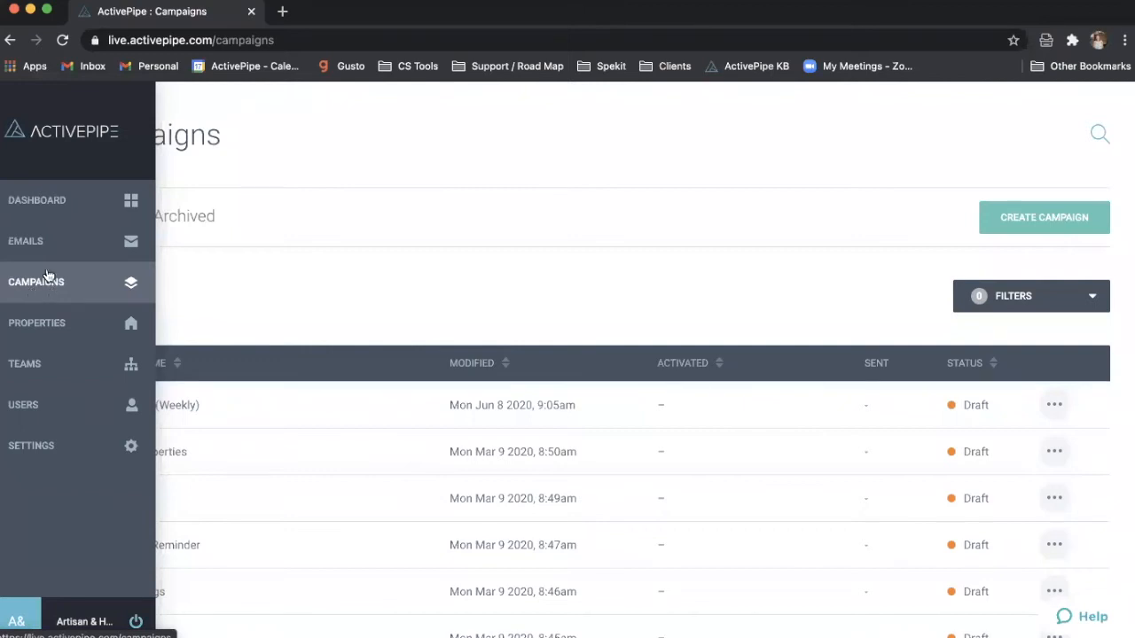
{"action": "left_click", "coordinate": [44, 240]}
{"action": "left_click", "coordinate": [1004, 231]}
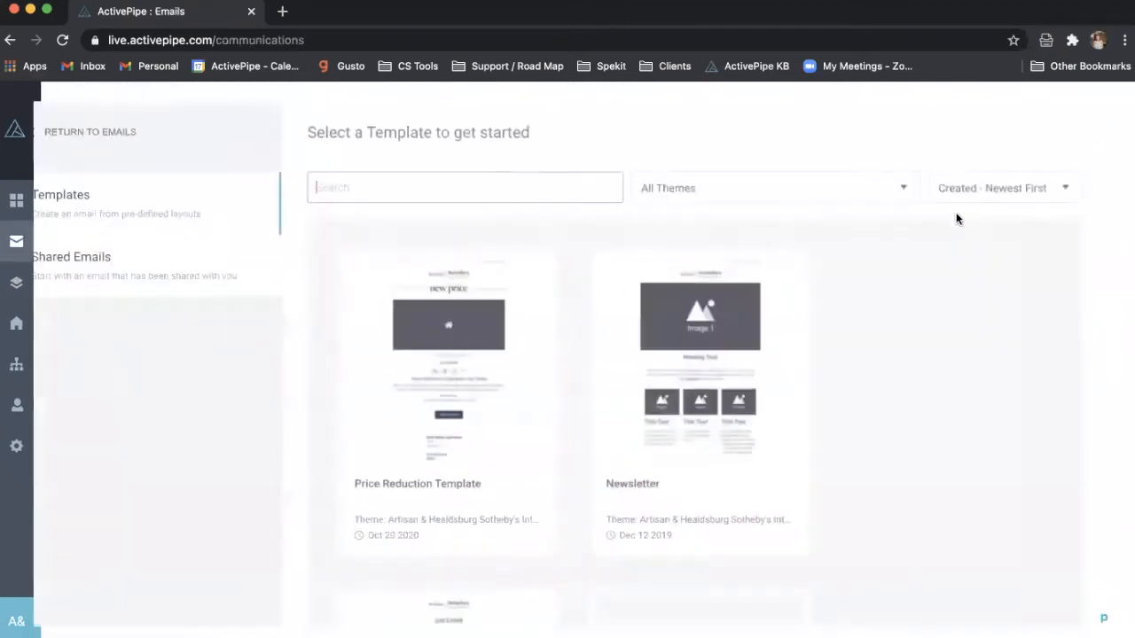
{"action": "left_click", "coordinate": [235, 254]}
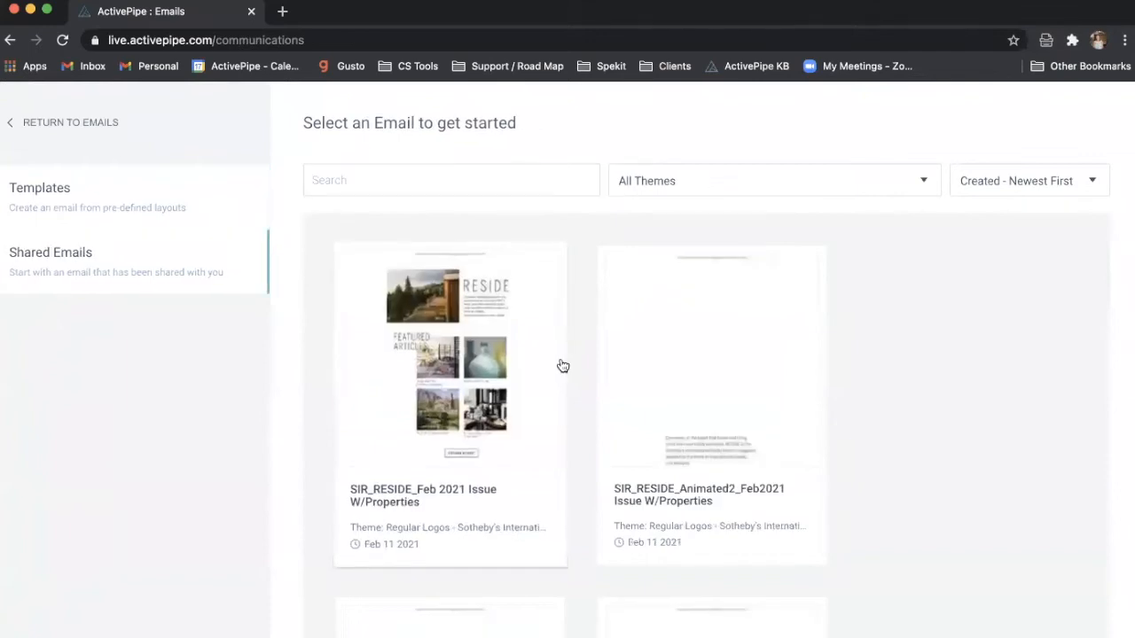
{"action": "left_click", "coordinate": [92, 121]}
{"action": "left_click", "coordinate": [24, 280]}
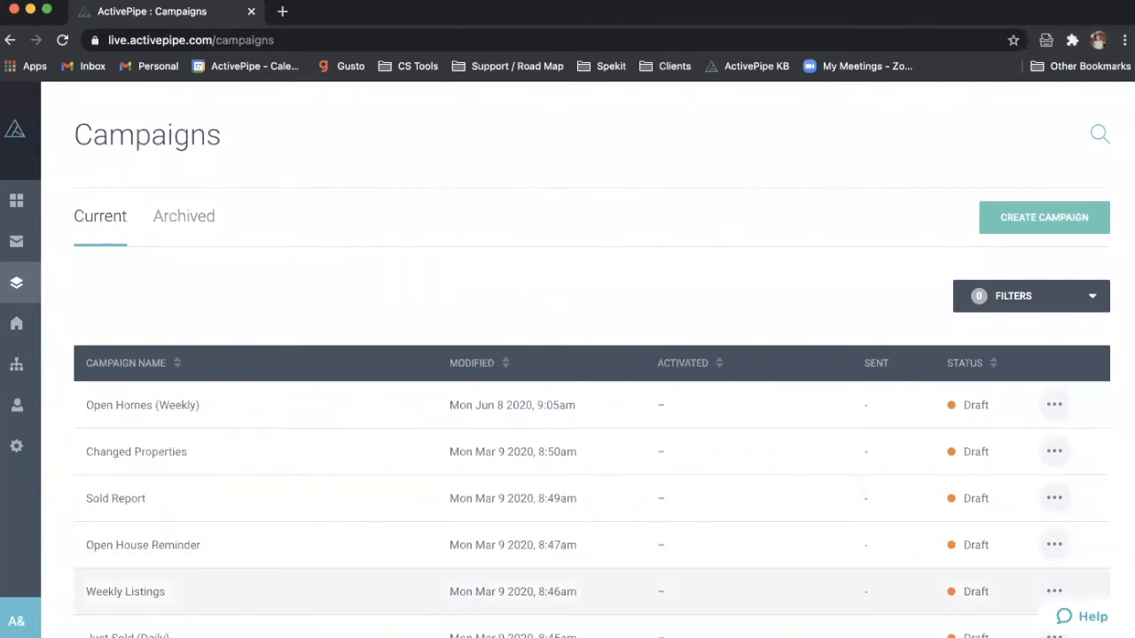
{"action": "left_click", "coordinate": [1082, 215]}
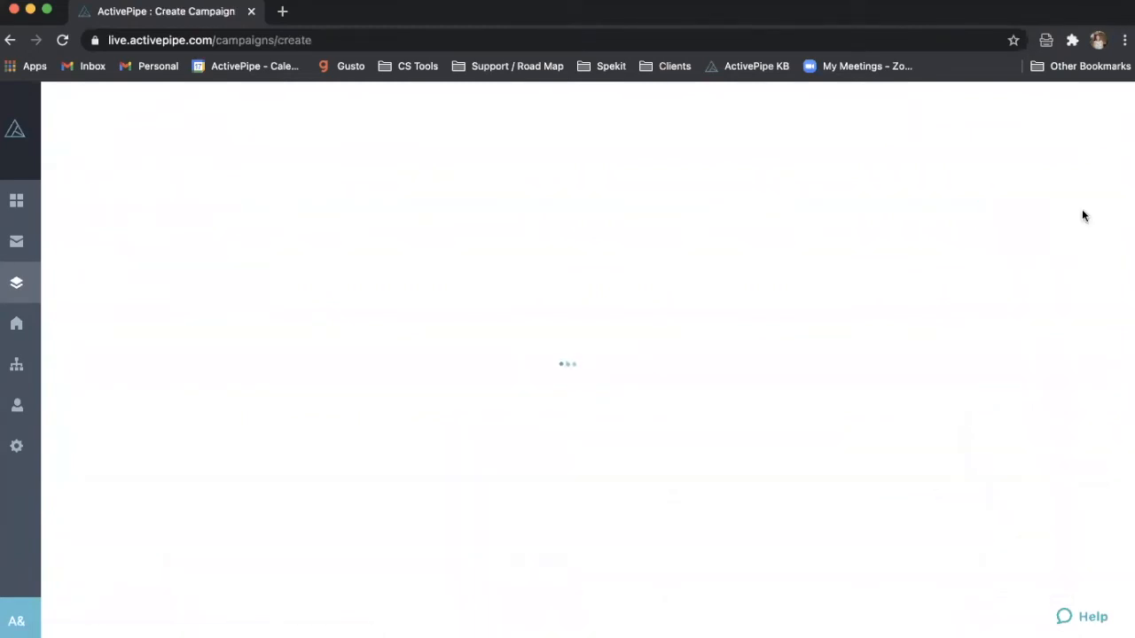
{"action": "type", "text": "E"}
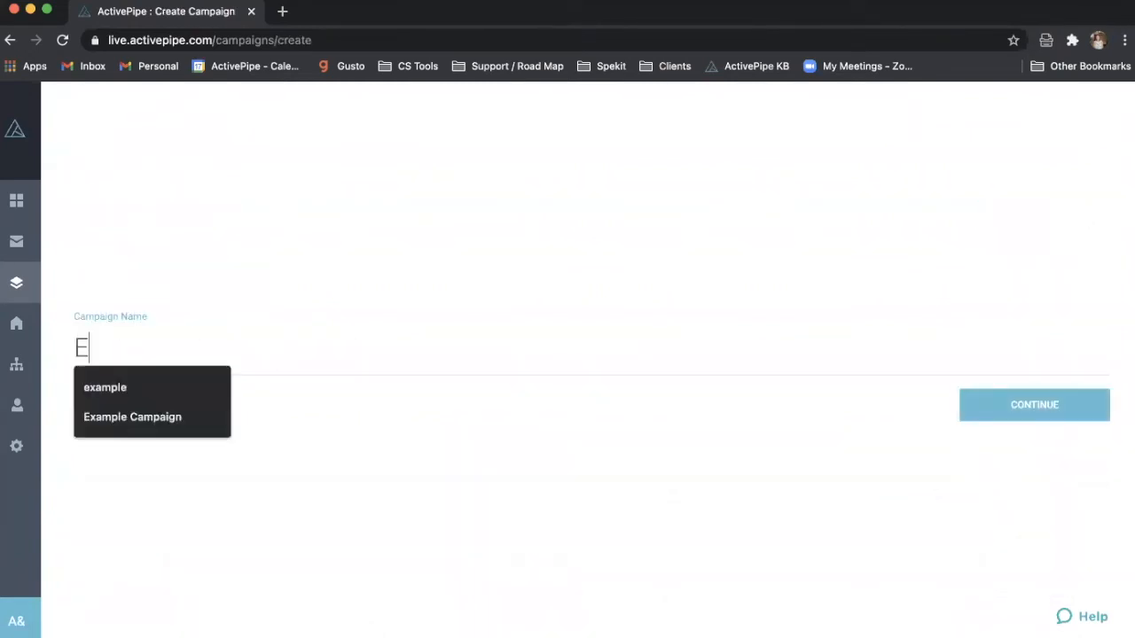
{"action": "type", "text": "xample"}
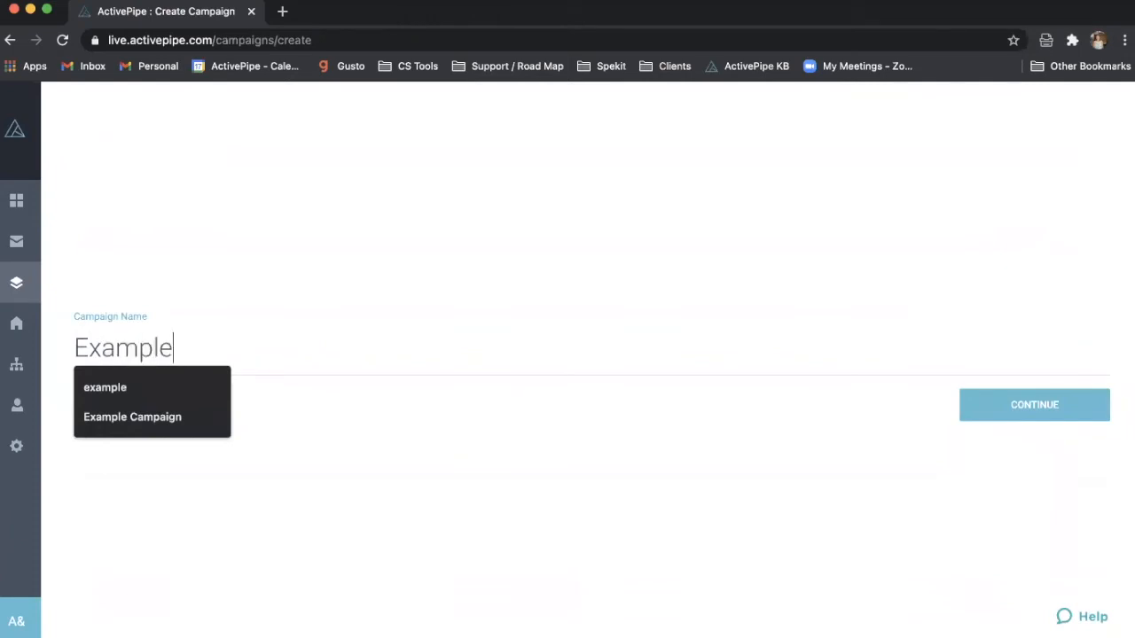
{"action": "key", "text": "Return"}
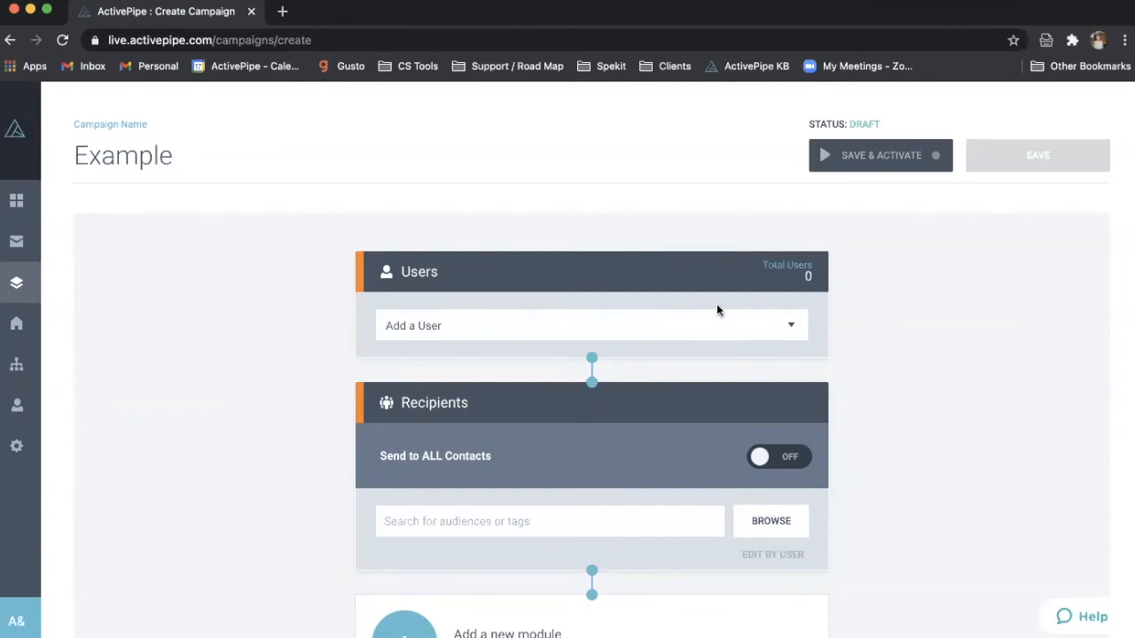
{"action": "scroll", "coordinate": [716, 303], "scroll_direction": "down", "scroll_amount": 2}
{"action": "left_click", "coordinate": [710, 273]}
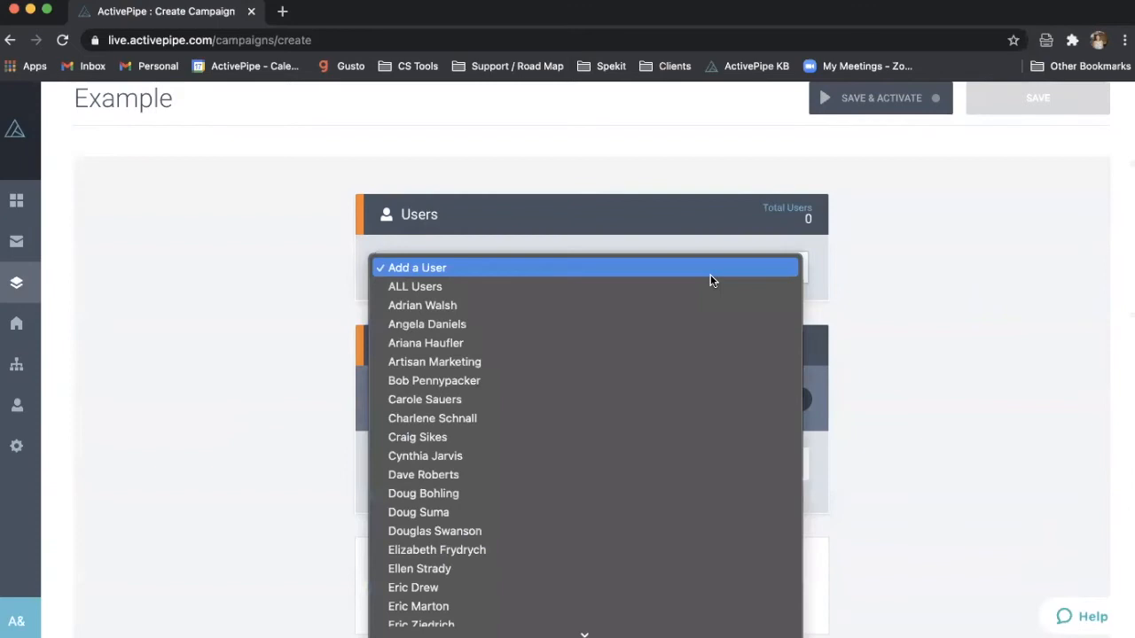
{"action": "scroll", "coordinate": [660, 387], "scroll_direction": "down", "scroll_amount": 10}
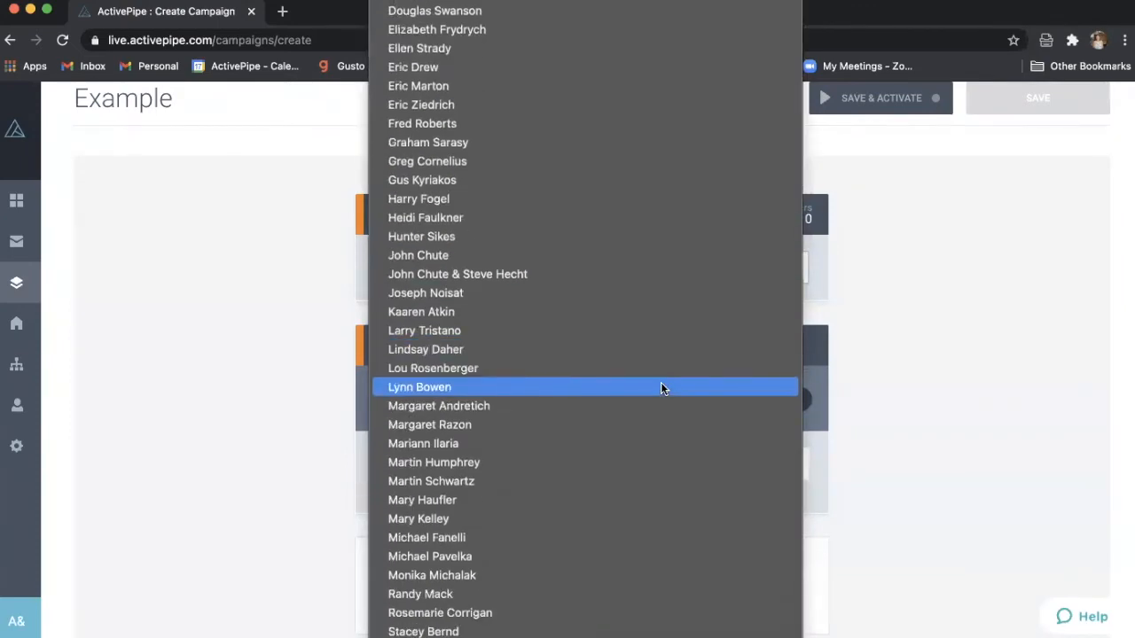
{"action": "left_click", "coordinate": [1014, 289]}
{"action": "left_click", "coordinate": [780, 269]}
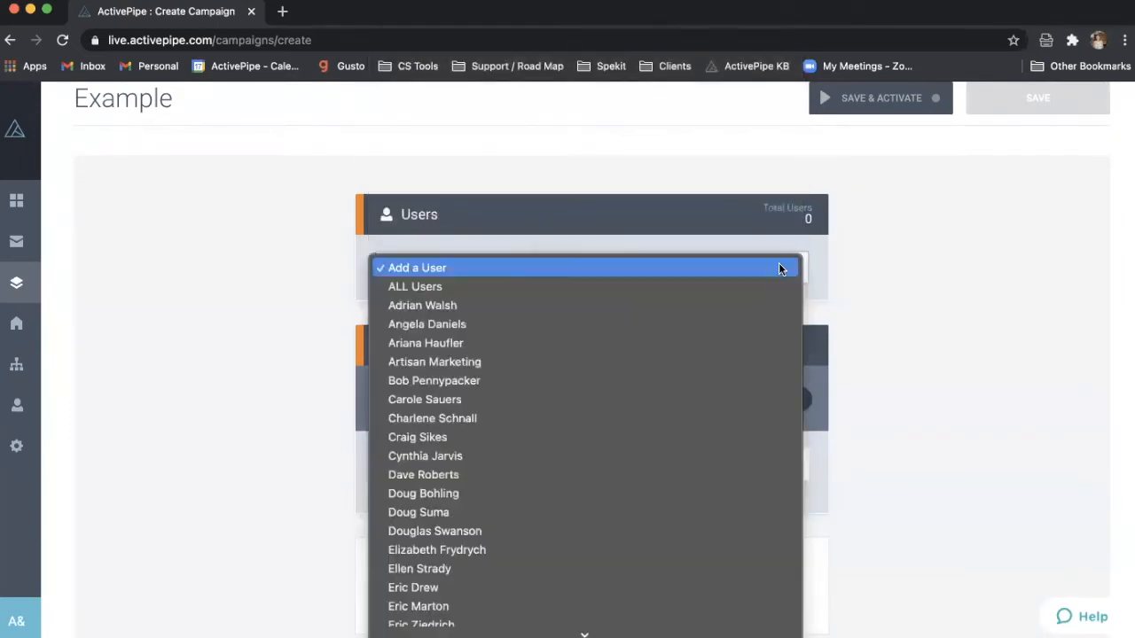
{"action": "left_click", "coordinate": [723, 287]}
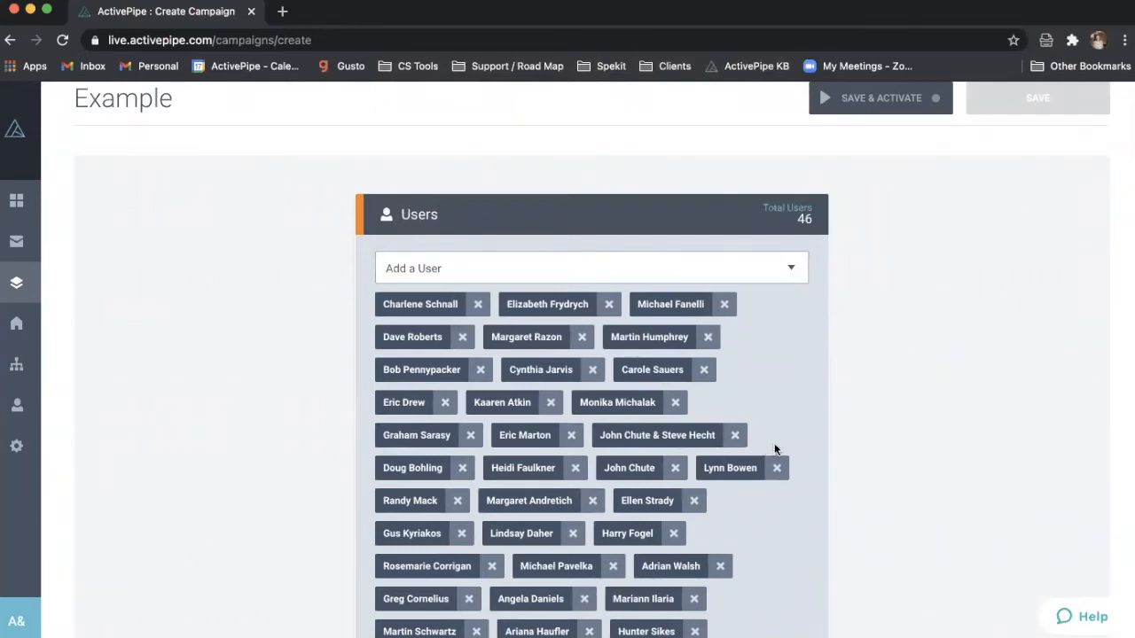
{"action": "scroll", "coordinate": [929, 382], "scroll_direction": "down", "scroll_amount": 3}
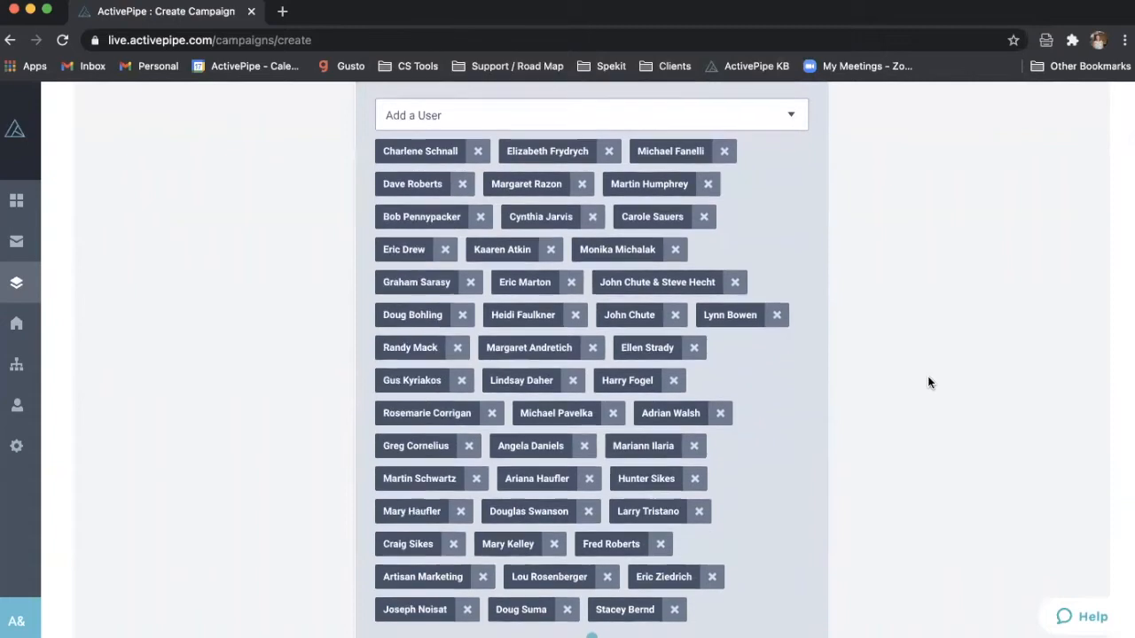
{"action": "scroll", "coordinate": [928, 382], "scroll_direction": "down", "scroll_amount": 4}
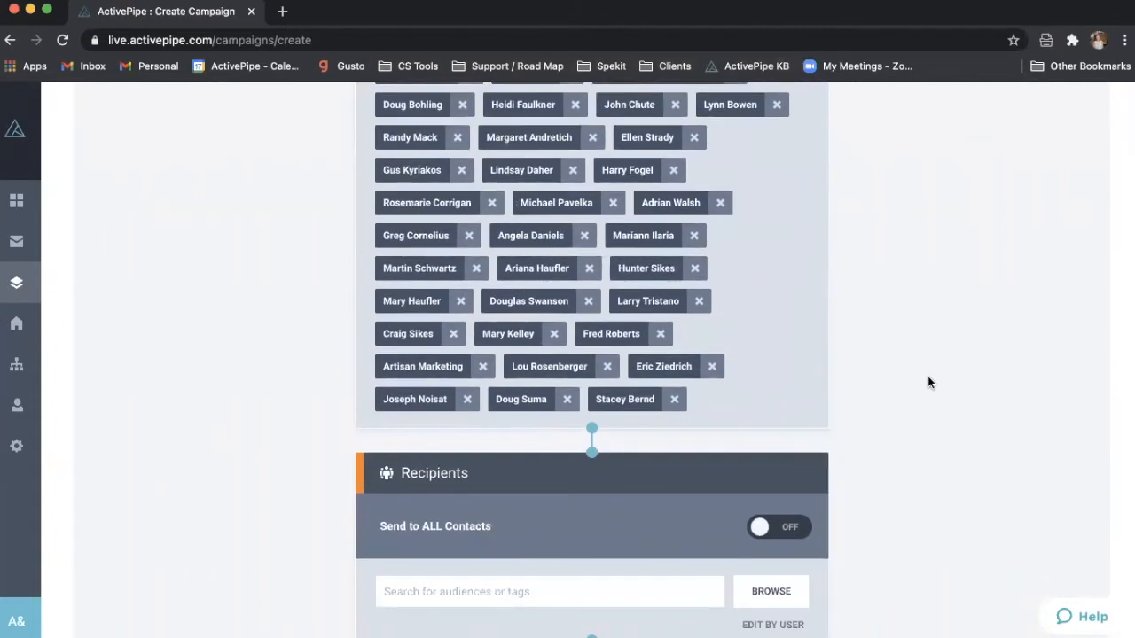
{"action": "scroll", "coordinate": [820, 347], "scroll_direction": "down", "scroll_amount": 4}
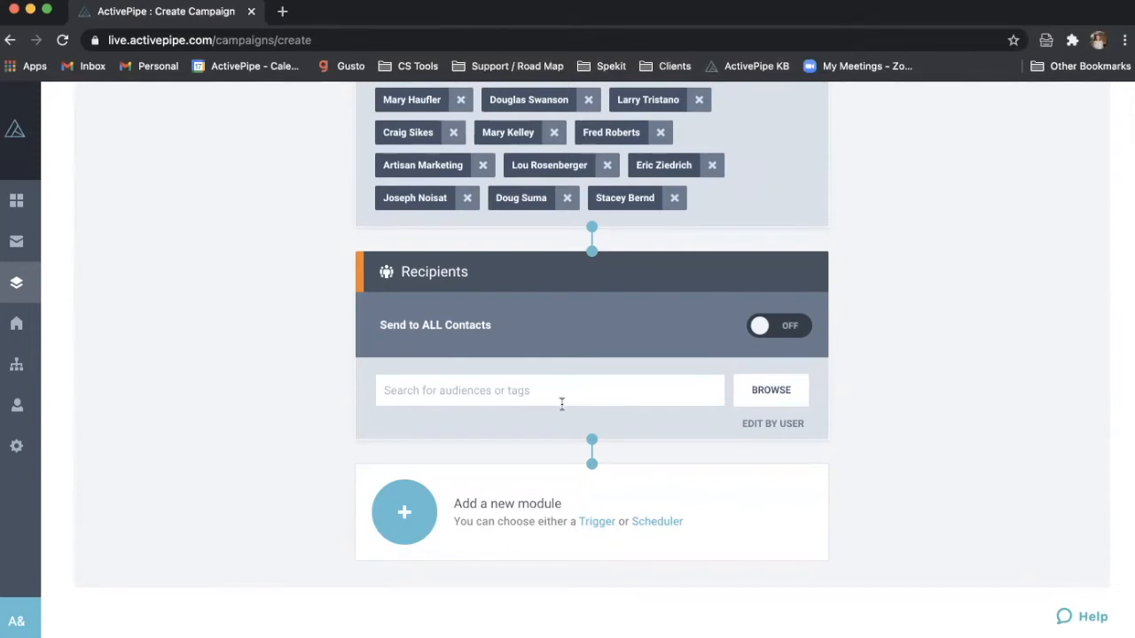
{"action": "scroll", "coordinate": [562, 403], "scroll_direction": "up", "scroll_amount": 3}
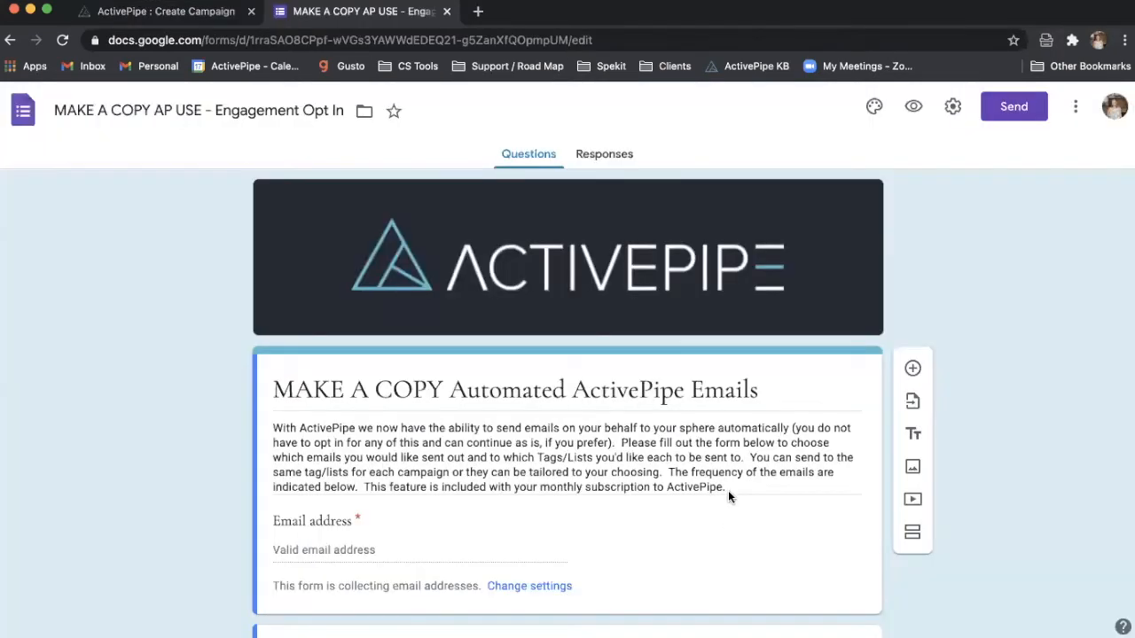
- Scroll the Engagement Opt In form's questions down to Open Houses (Weekly) and Just Solds (Monthly)
{"action": "scroll", "coordinate": [728, 496], "scroll_direction": "down", "scroll_amount": 1}
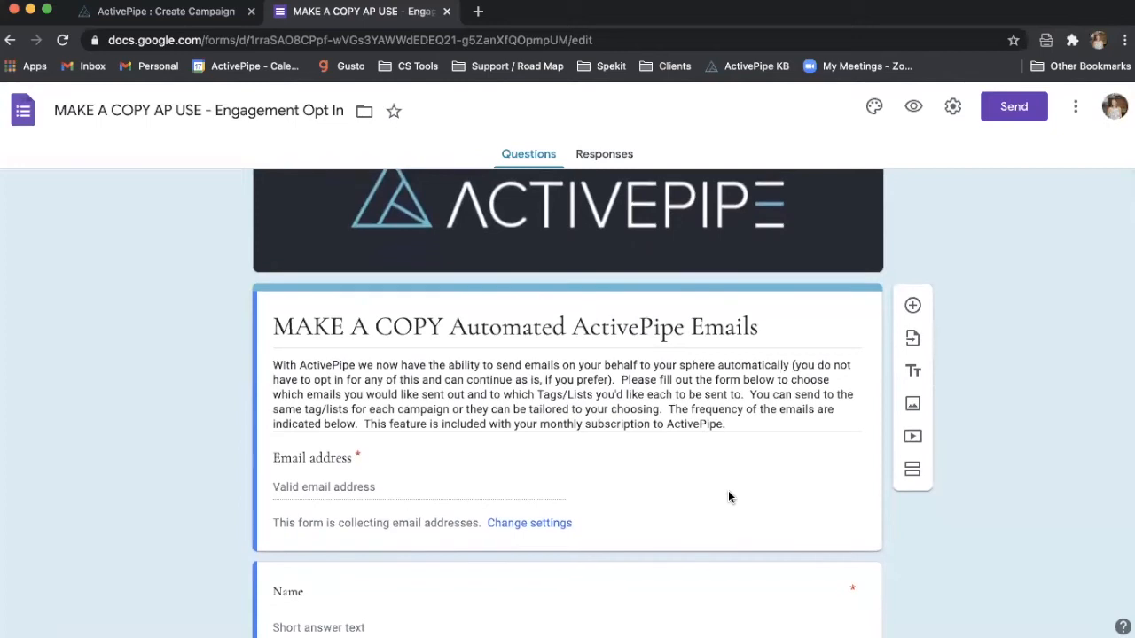
{"action": "scroll", "coordinate": [728, 497], "scroll_direction": "down", "scroll_amount": 1}
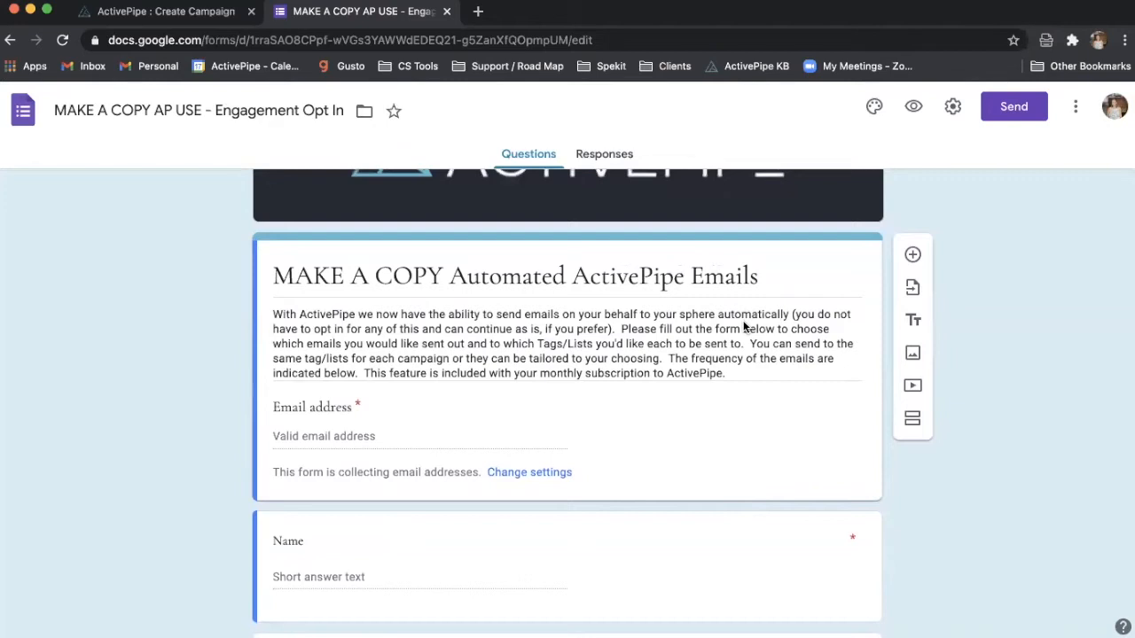
{"action": "scroll", "coordinate": [743, 326], "scroll_direction": "down", "scroll_amount": 5}
{"action": "scroll", "coordinate": [743, 327], "scroll_direction": "down", "scroll_amount": 8}
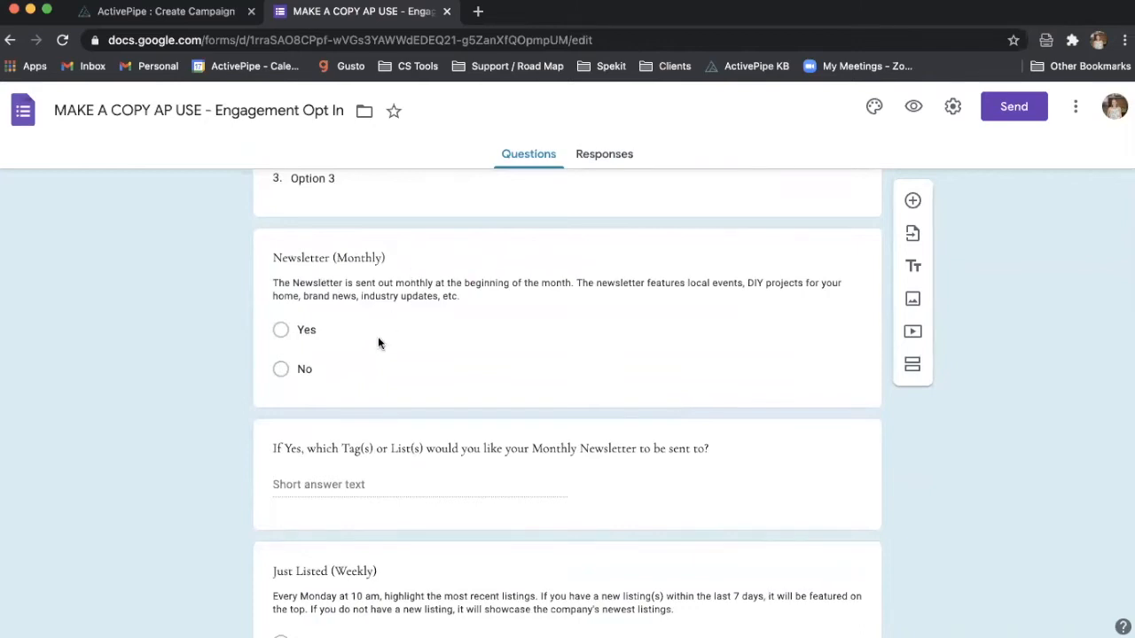
{"action": "scroll", "coordinate": [378, 343], "scroll_direction": "down", "scroll_amount": 5}
{"action": "scroll", "coordinate": [412, 361], "scroll_direction": "down", "scroll_amount": 6}
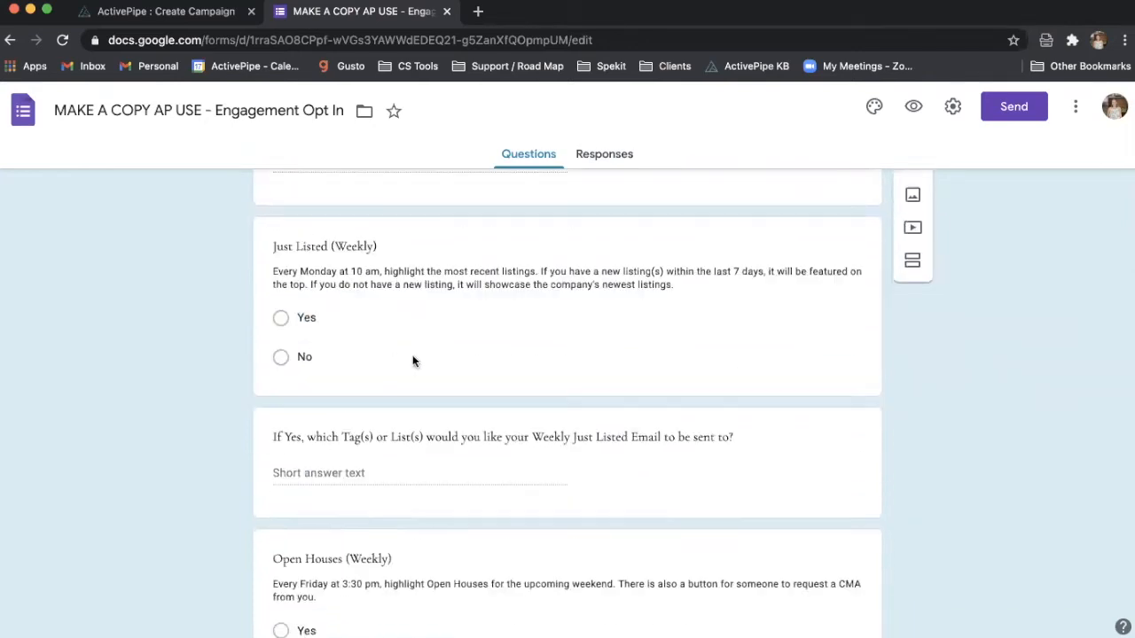
{"action": "scroll", "coordinate": [487, 458], "scroll_direction": "down", "scroll_amount": 5}
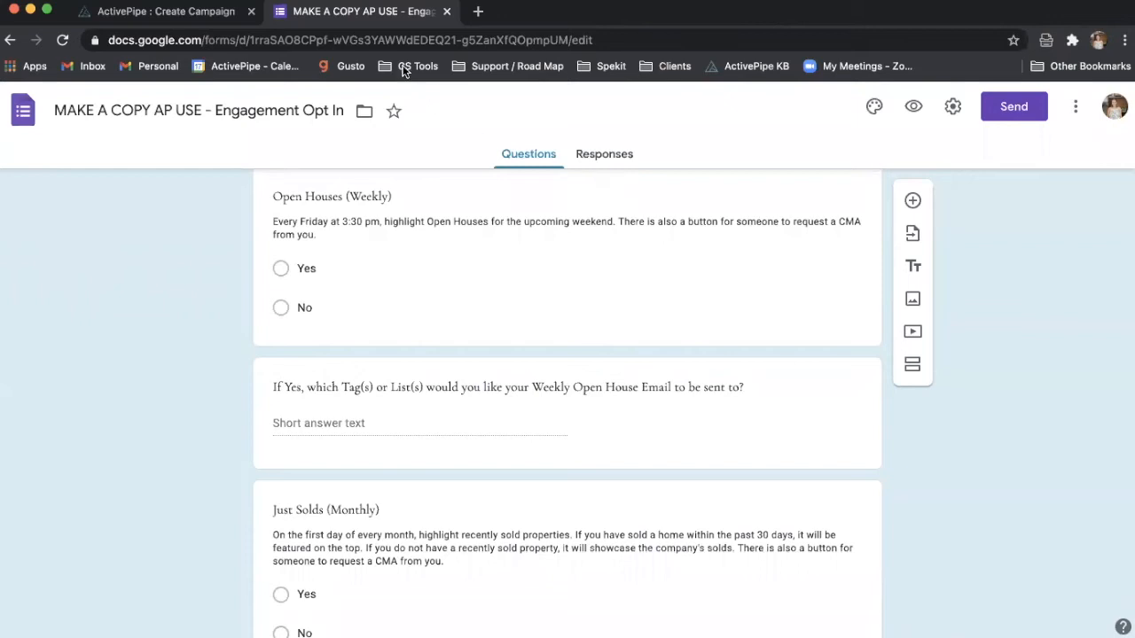
- Back on Create Campaign, scroll to the Recipients card and remove the last assigned user
{"action": "left_click", "coordinate": [206, 14]}
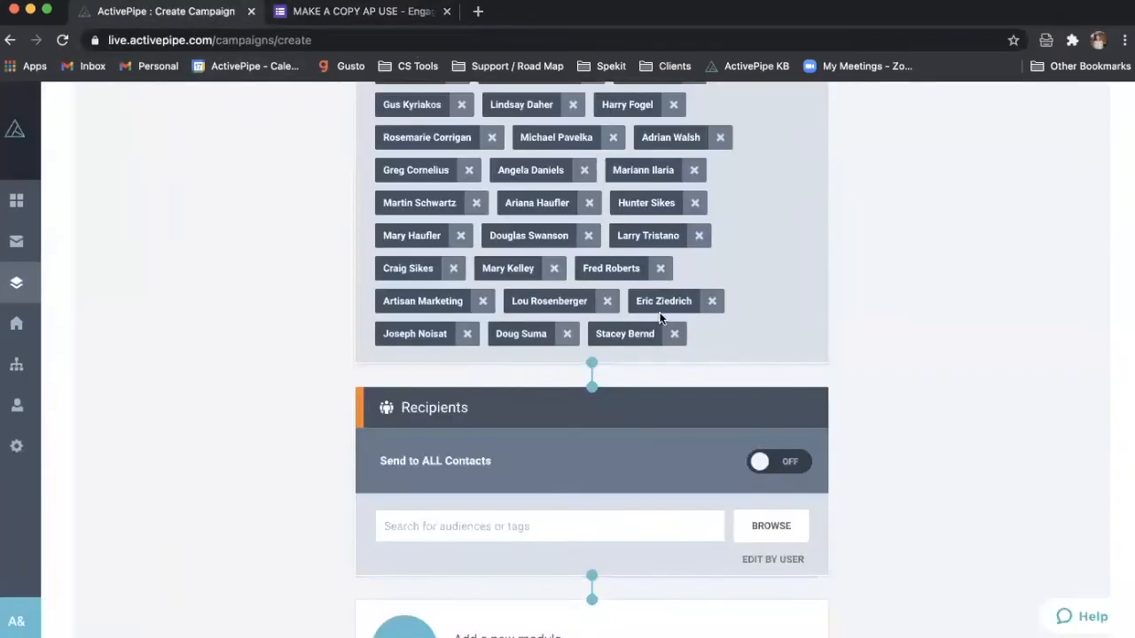
{"action": "scroll", "coordinate": [880, 281], "scroll_direction": "up", "scroll_amount": 4}
{"action": "scroll", "coordinate": [880, 281], "scroll_direction": "up", "scroll_amount": 3}
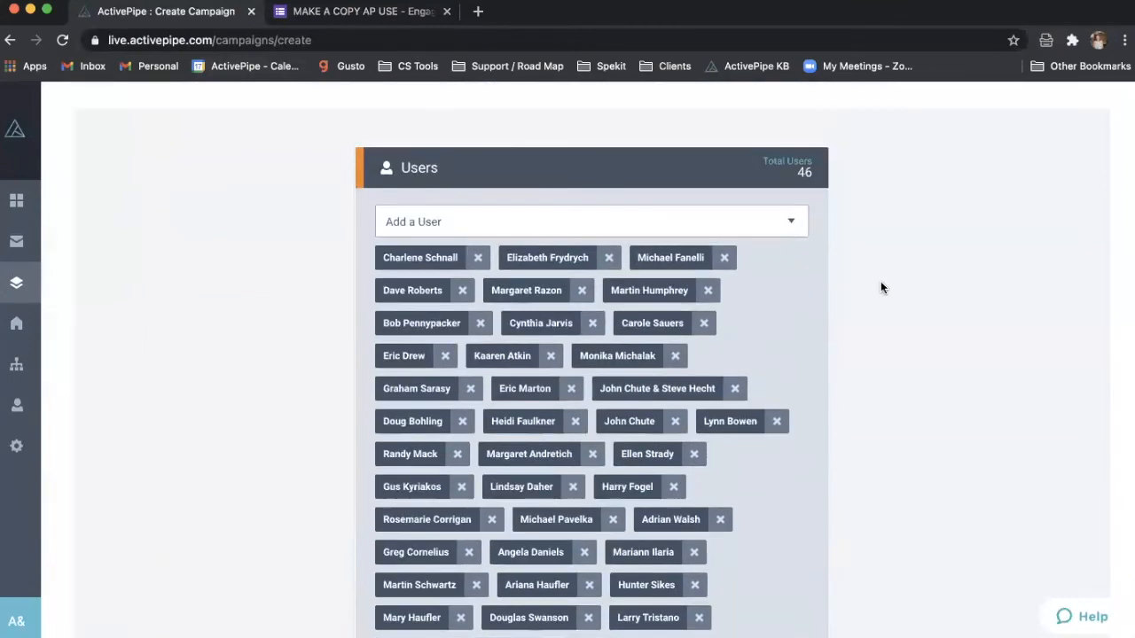
{"action": "scroll", "coordinate": [798, 249], "scroll_direction": "down", "scroll_amount": 2}
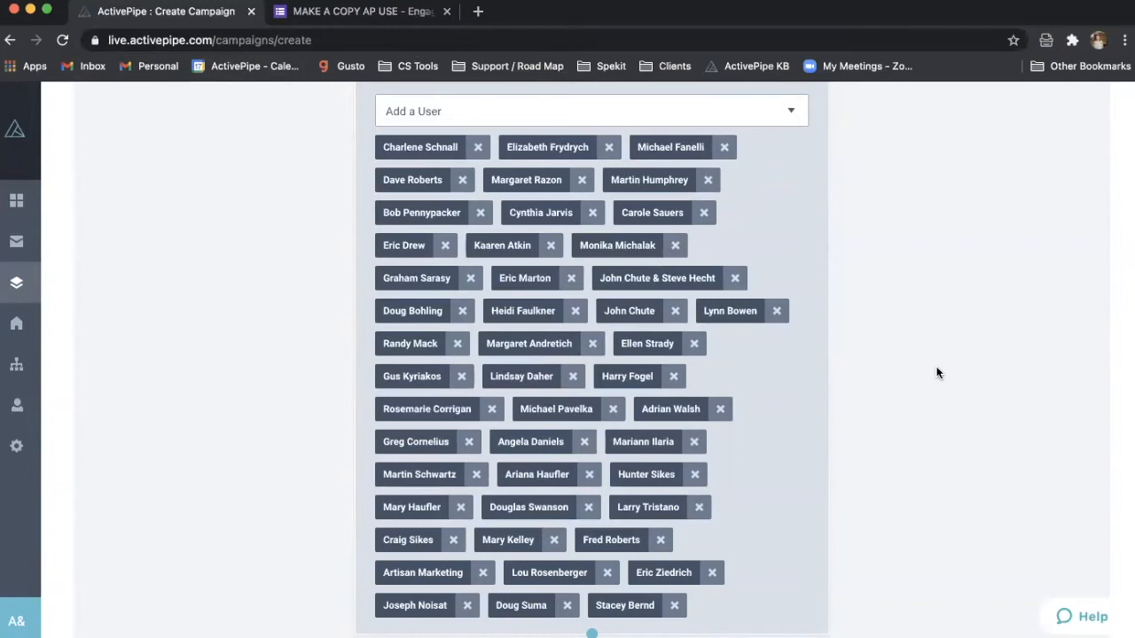
{"action": "scroll", "coordinate": [936, 373], "scroll_direction": "down", "scroll_amount": 2}
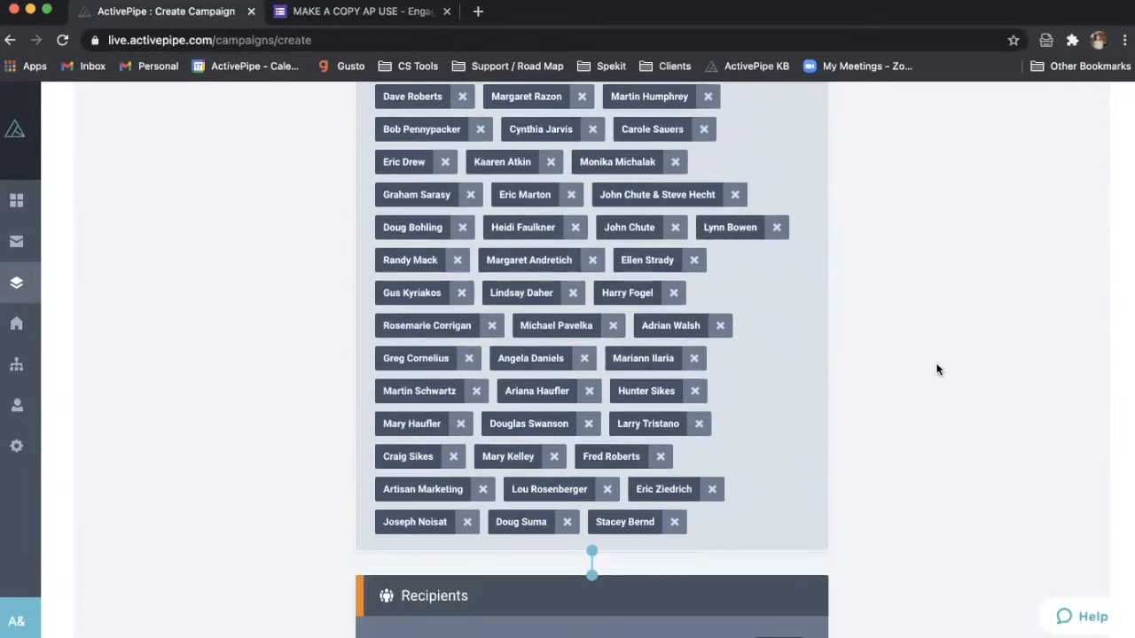
{"action": "scroll", "coordinate": [938, 370], "scroll_direction": "down", "scroll_amount": 2}
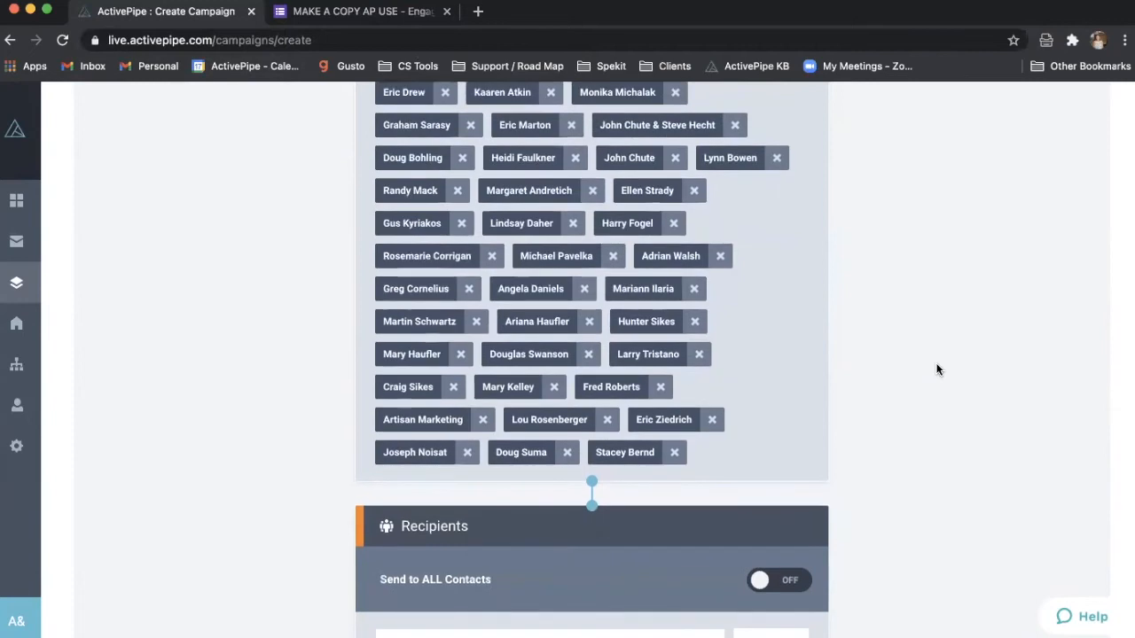
{"action": "scroll", "coordinate": [938, 369], "scroll_direction": "down", "scroll_amount": 2}
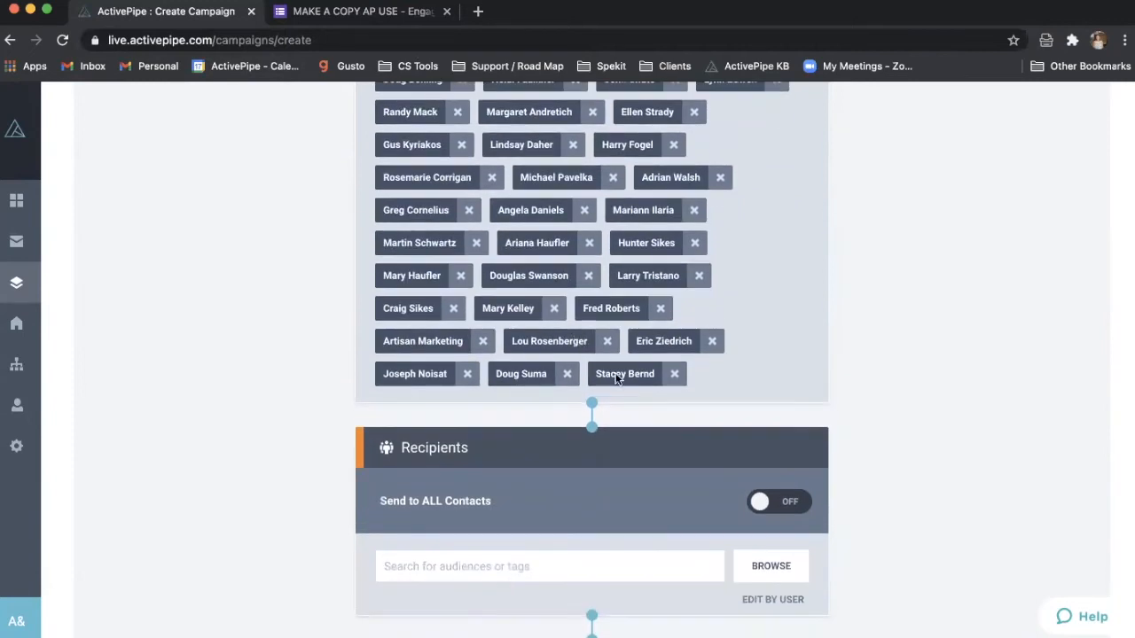
{"action": "scroll", "coordinate": [631, 396], "scroll_direction": "down", "scroll_amount": 1}
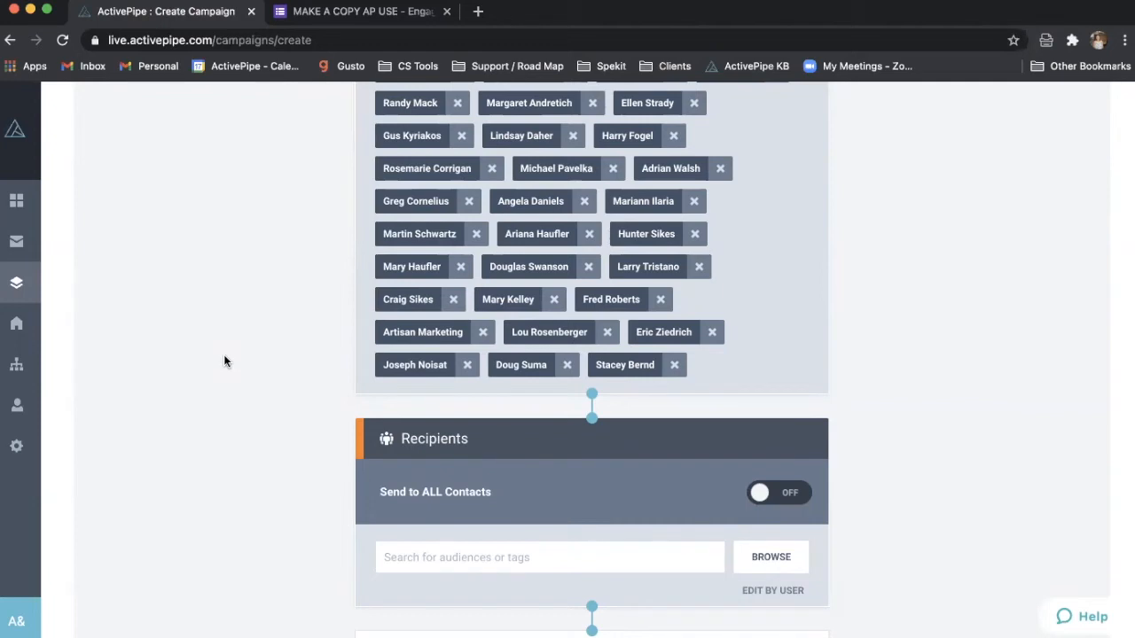
{"action": "scroll", "coordinate": [224, 361], "scroll_direction": "down", "scroll_amount": 4}
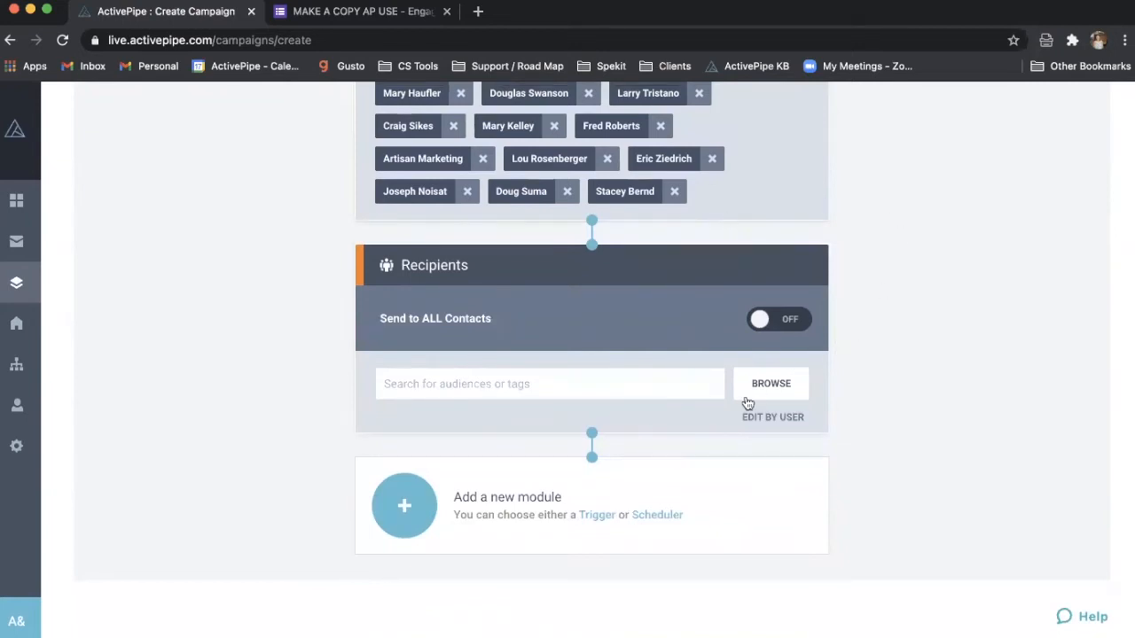
{"action": "left_click", "coordinate": [675, 193]}
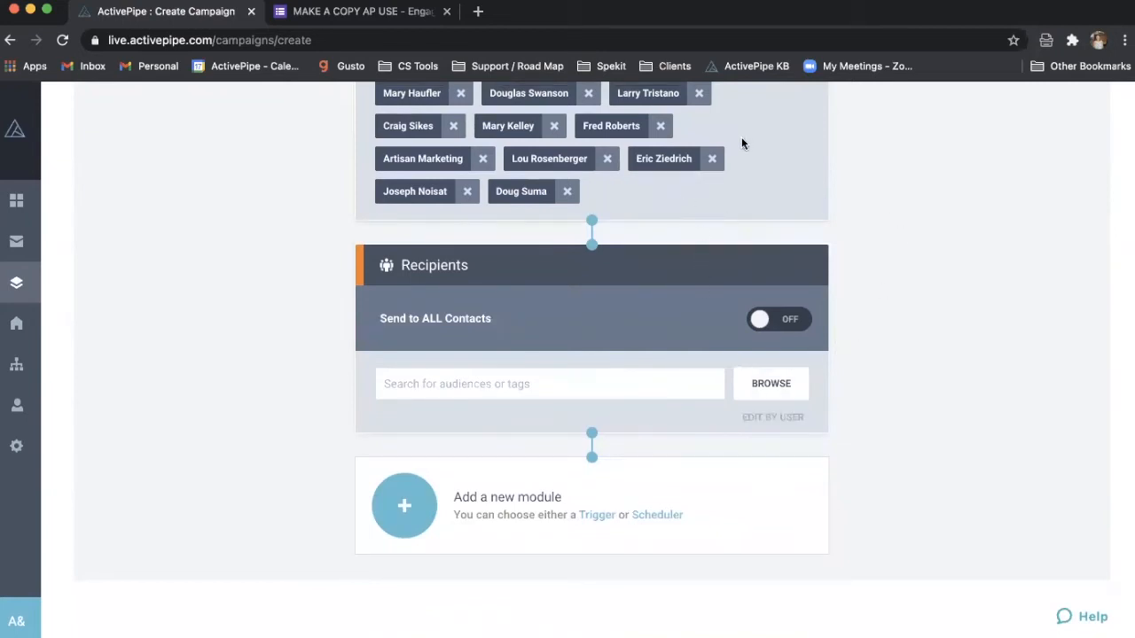
- Remove two more assigned users, recheck the opt-in form, then open per-user recipient settings
{"action": "left_click", "coordinate": [713, 159]}
{"action": "left_click", "coordinate": [607, 162]}
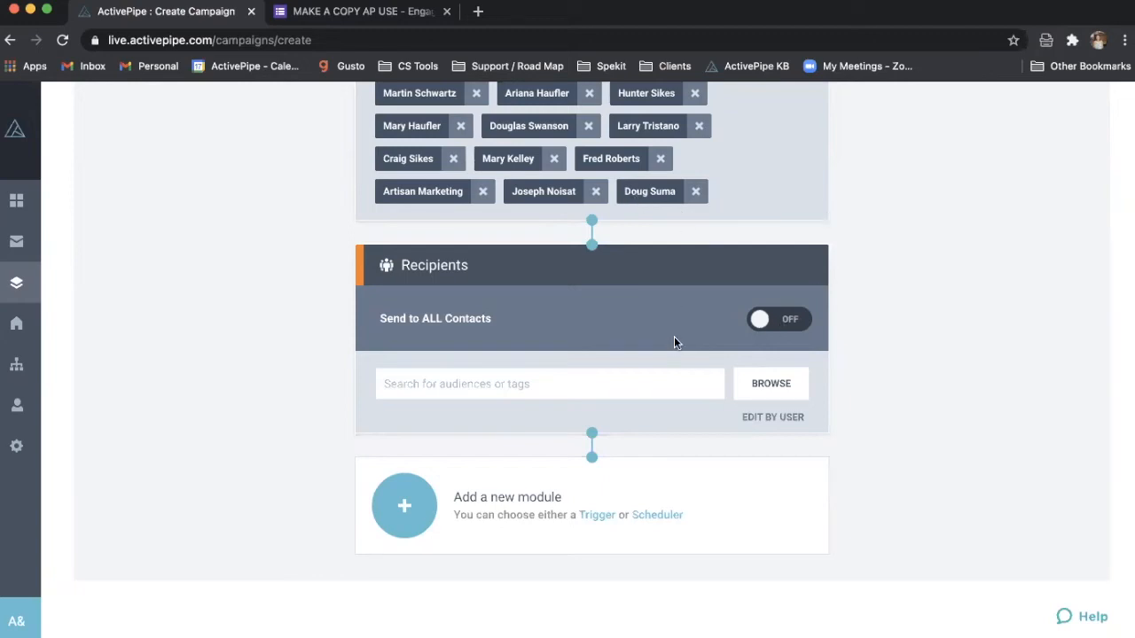
{"action": "left_click", "coordinate": [378, 13]}
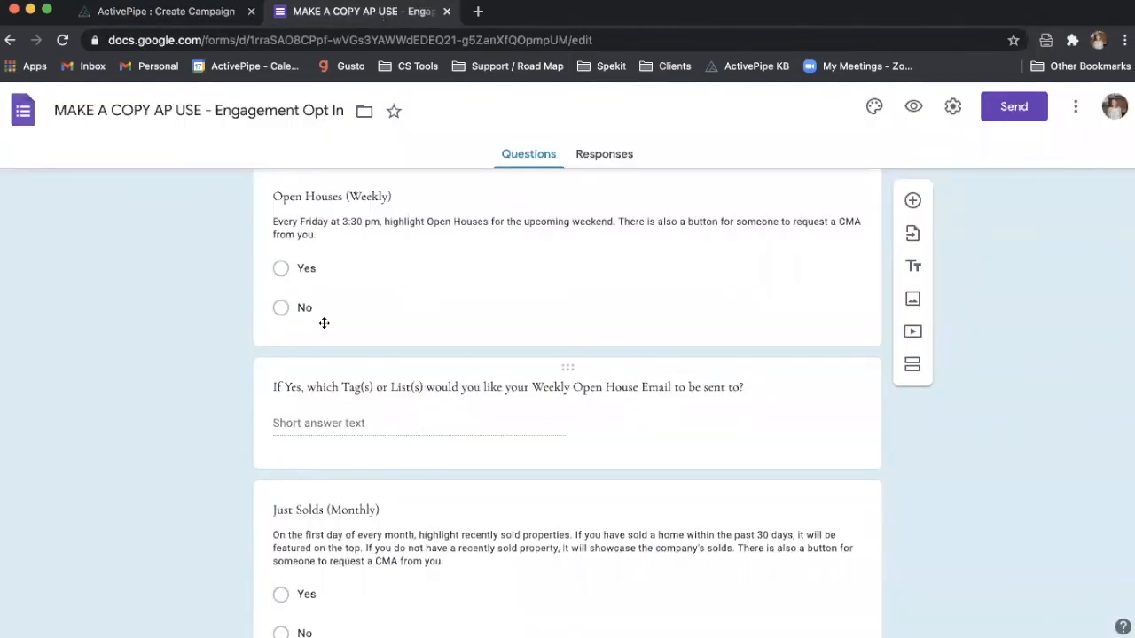
{"action": "left_click", "coordinate": [215, 12]}
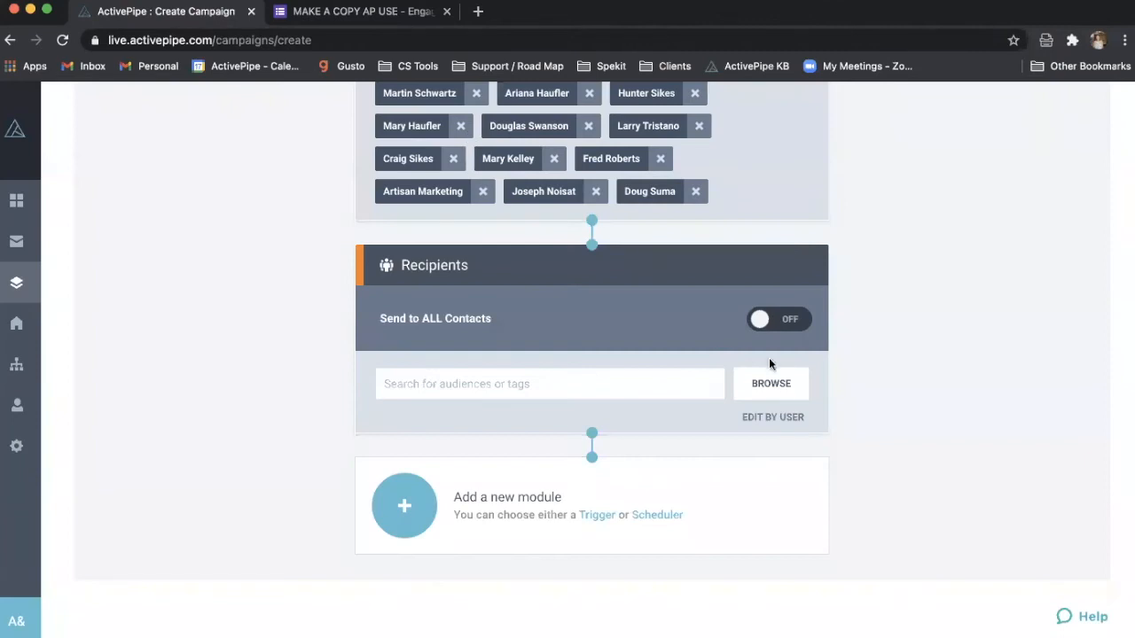
{"action": "left_click", "coordinate": [774, 416]}
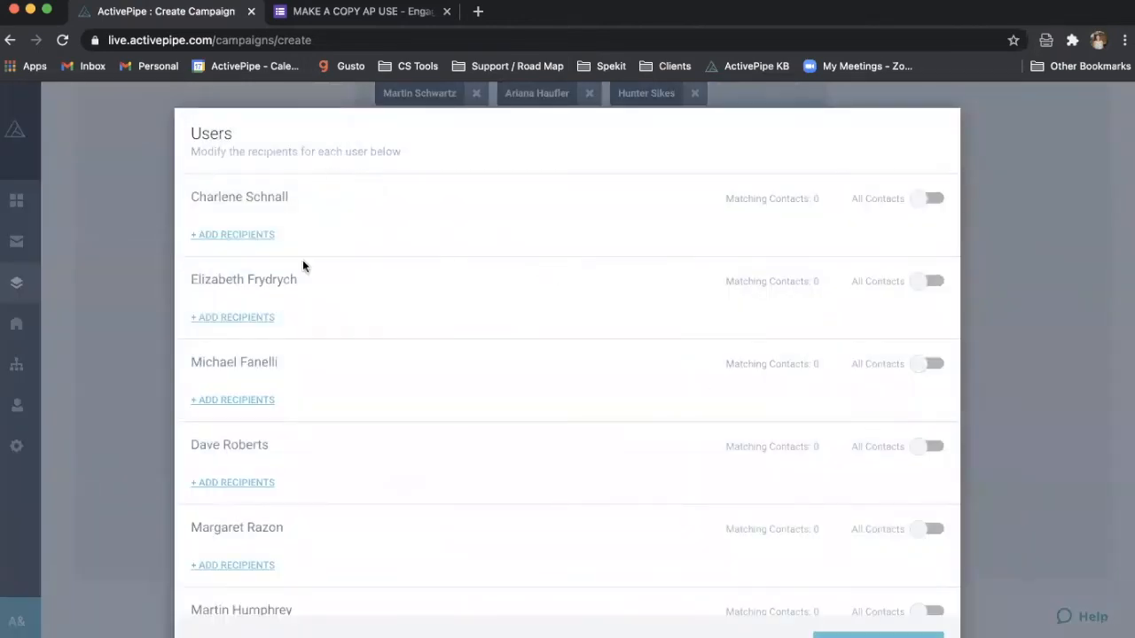
{"action": "scroll", "coordinate": [314, 312], "scroll_direction": "down", "scroll_amount": 2}
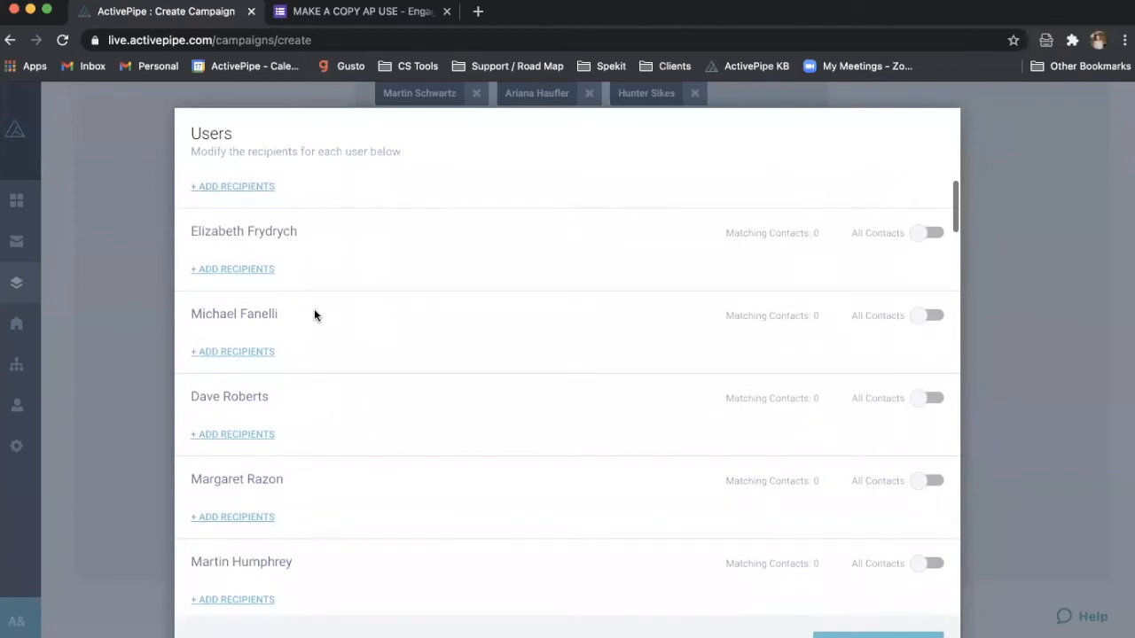
{"action": "scroll", "coordinate": [312, 371], "scroll_direction": "down", "scroll_amount": 6}
{"action": "scroll", "coordinate": [311, 371], "scroll_direction": "up", "scroll_amount": 5}
{"action": "scroll", "coordinate": [312, 369], "scroll_direction": "up", "scroll_amount": 3}
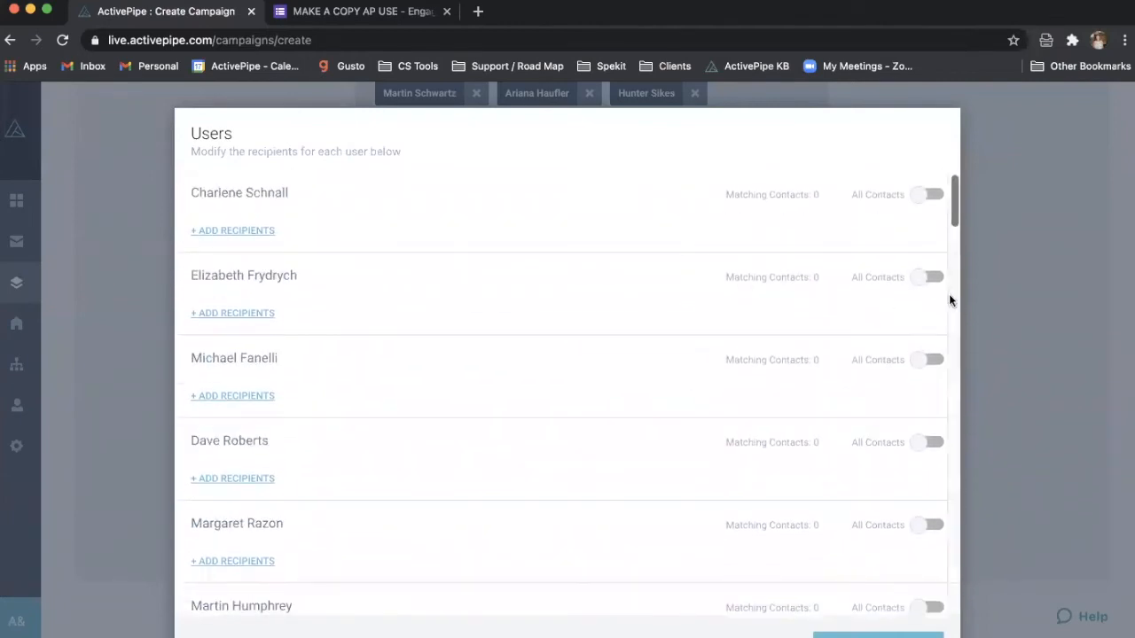
{"action": "left_click", "coordinate": [926, 279]}
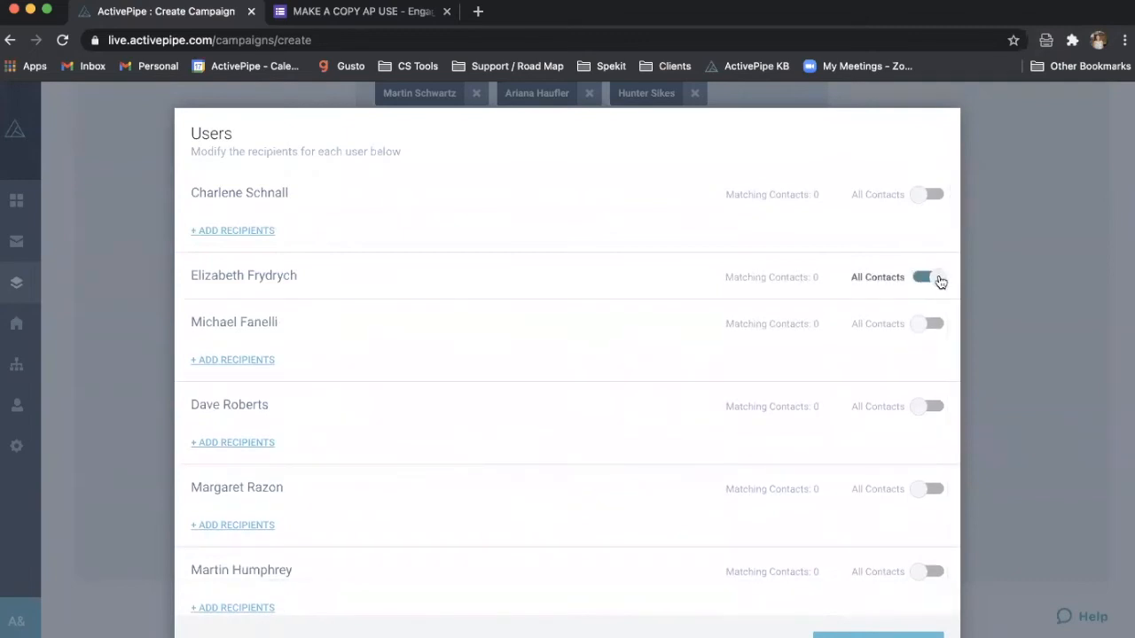
{"action": "left_click", "coordinate": [932, 279]}
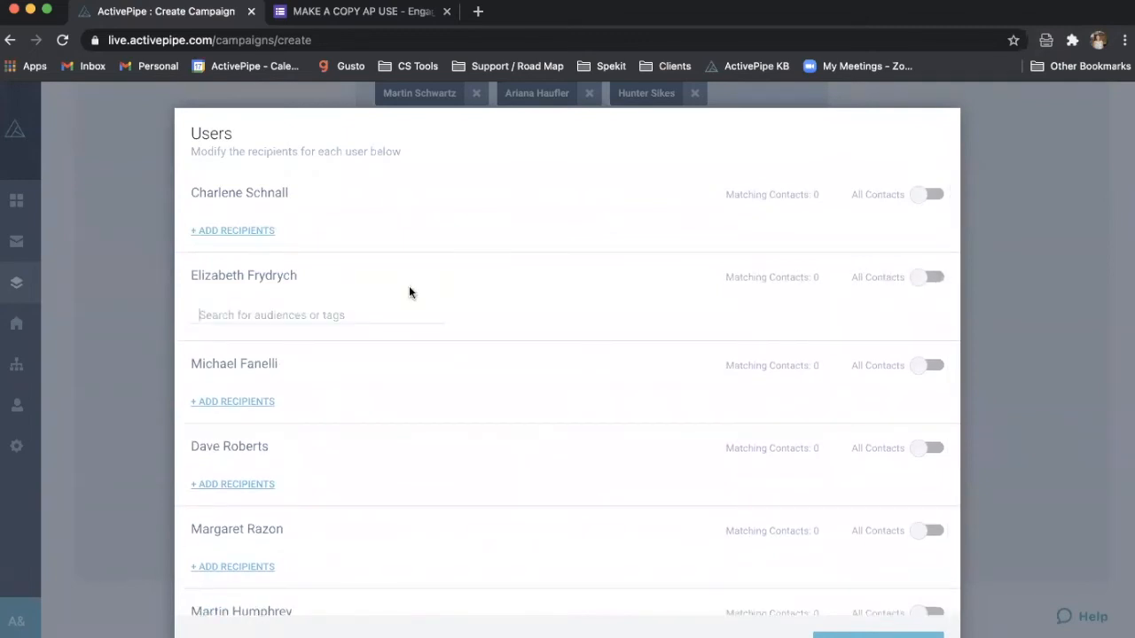
{"action": "left_click", "coordinate": [261, 402]}
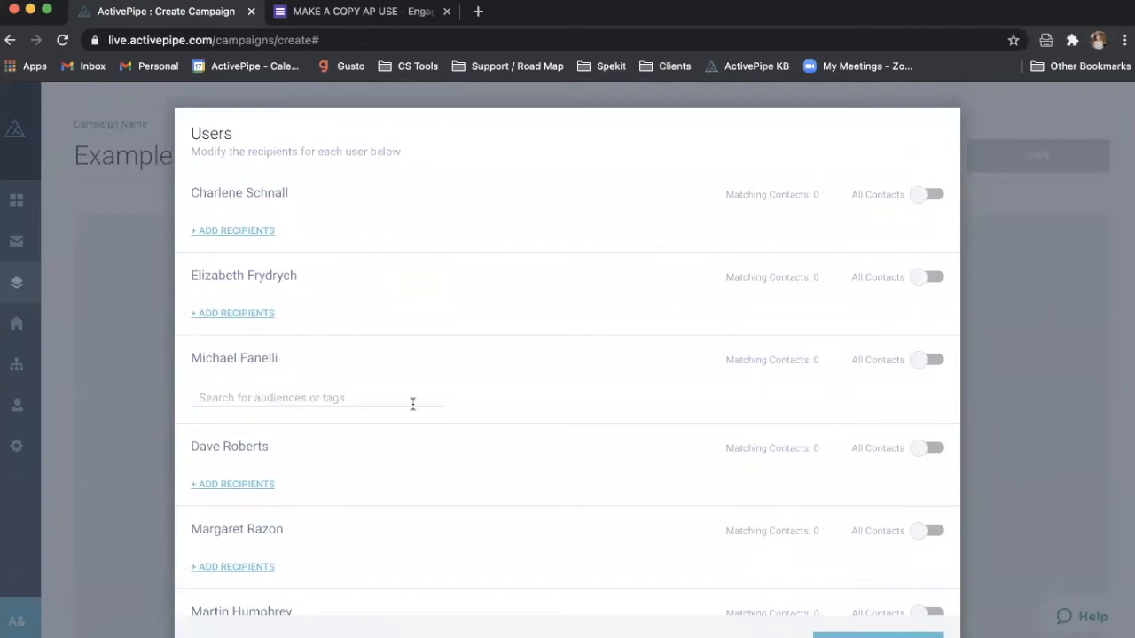
{"action": "left_click", "coordinate": [404, 12]}
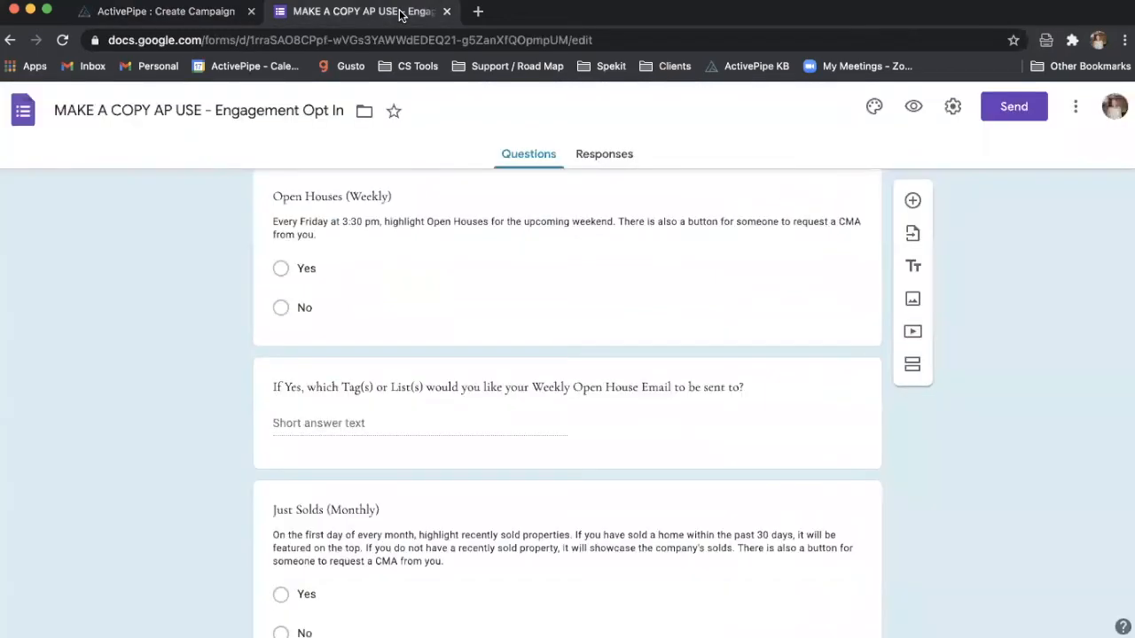
{"action": "left_click", "coordinate": [202, 16]}
{"action": "scroll", "coordinate": [546, 423], "scroll_direction": "down", "scroll_amount": 3}
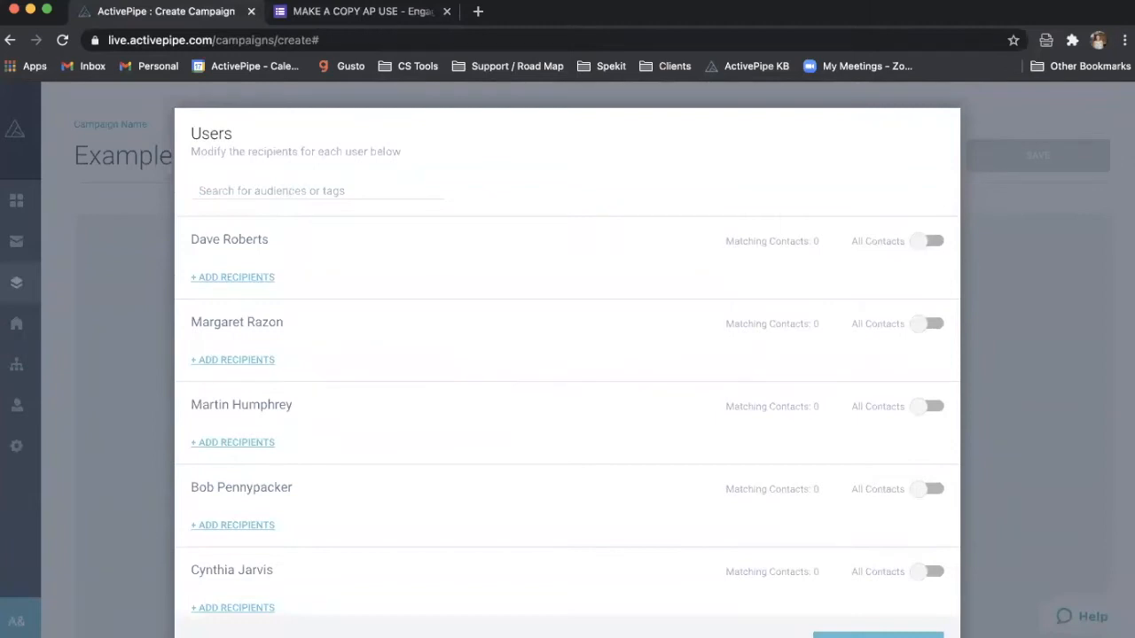
{"action": "left_click", "coordinate": [1049, 106]}
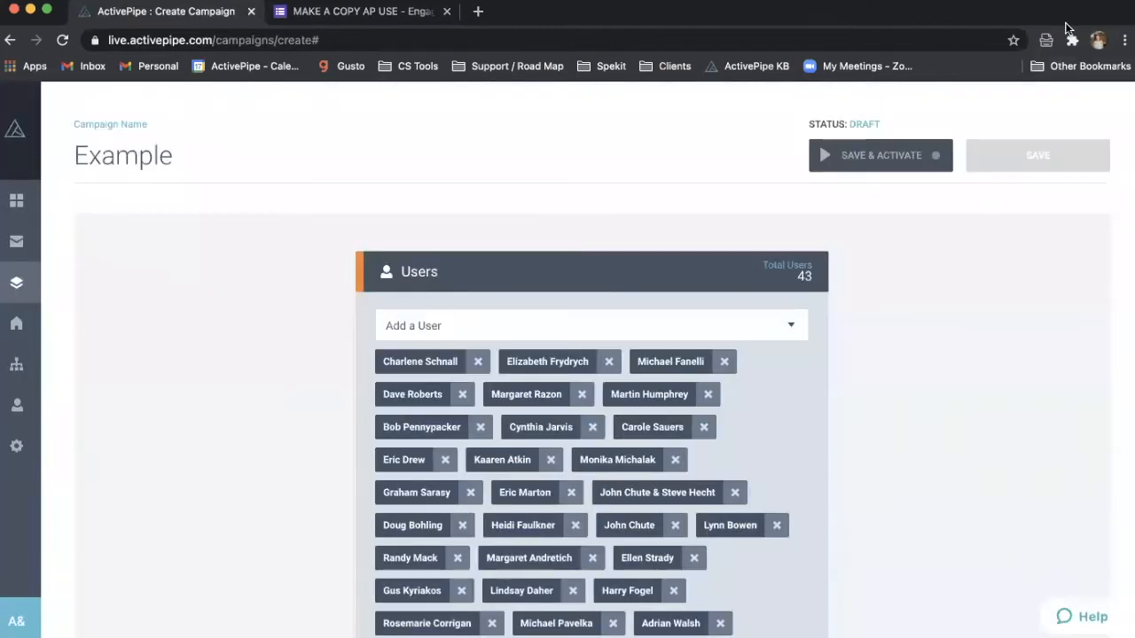
{"action": "scroll", "coordinate": [925, 393], "scroll_direction": "down", "scroll_amount": 7}
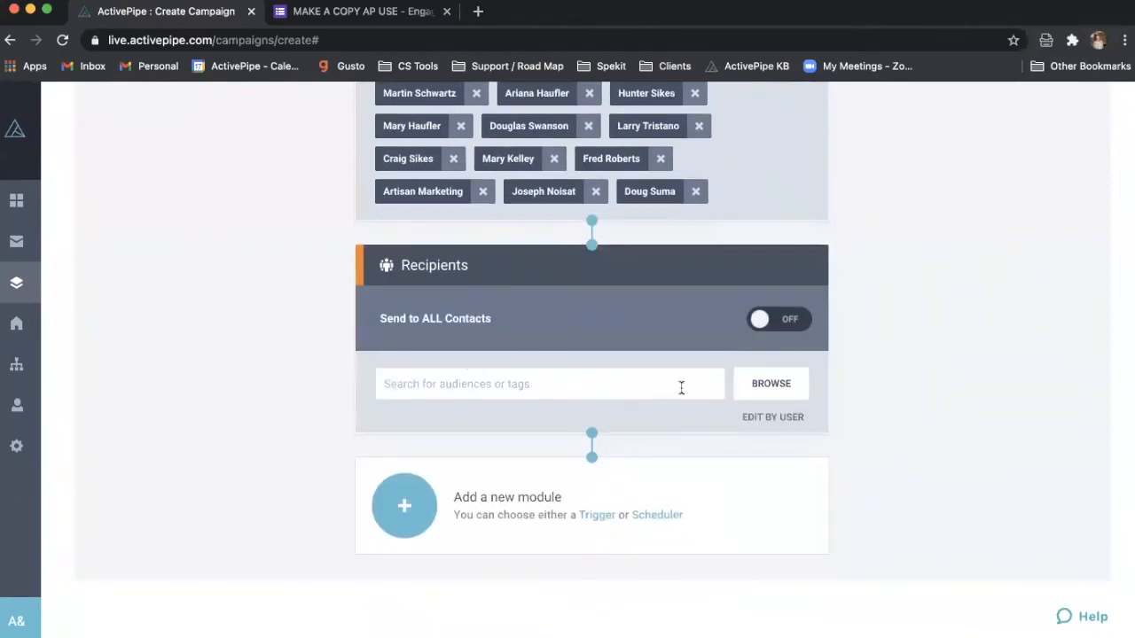
{"action": "scroll", "coordinate": [954, 337], "scroll_direction": "down", "scroll_amount": 1}
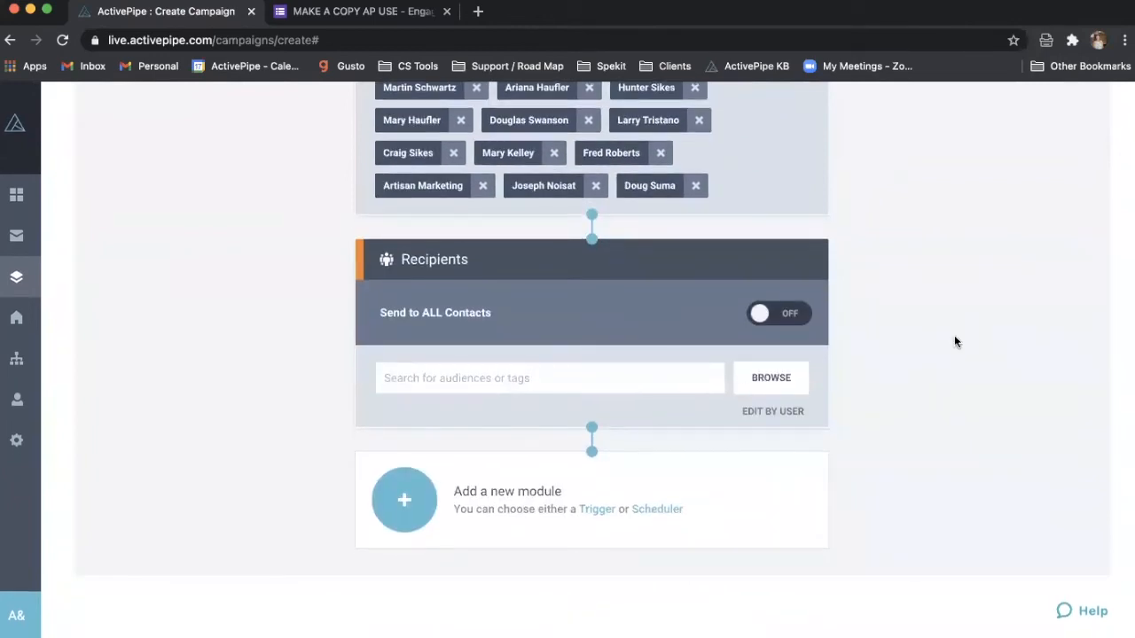
- Open the new-module picker listing Triggers, Date & Time scheduling, Send Email and Conditions
{"action": "left_click", "coordinate": [407, 512]}
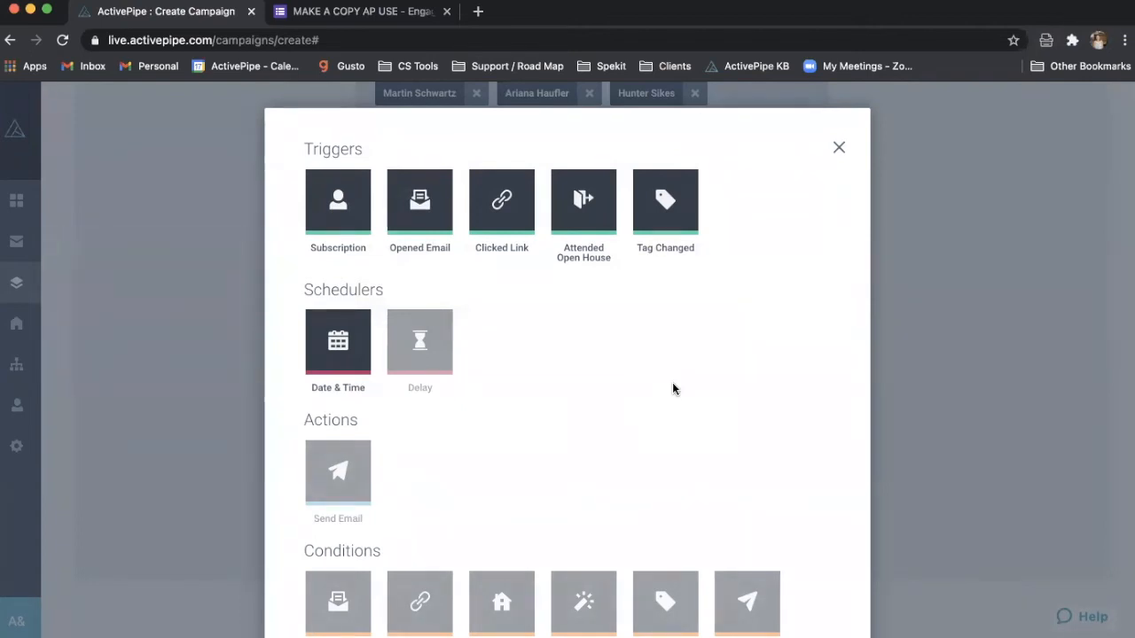
{"action": "scroll", "coordinate": [672, 383], "scroll_direction": "down", "scroll_amount": 1}
{"action": "scroll", "coordinate": [672, 383], "scroll_direction": "up", "scroll_amount": 1}
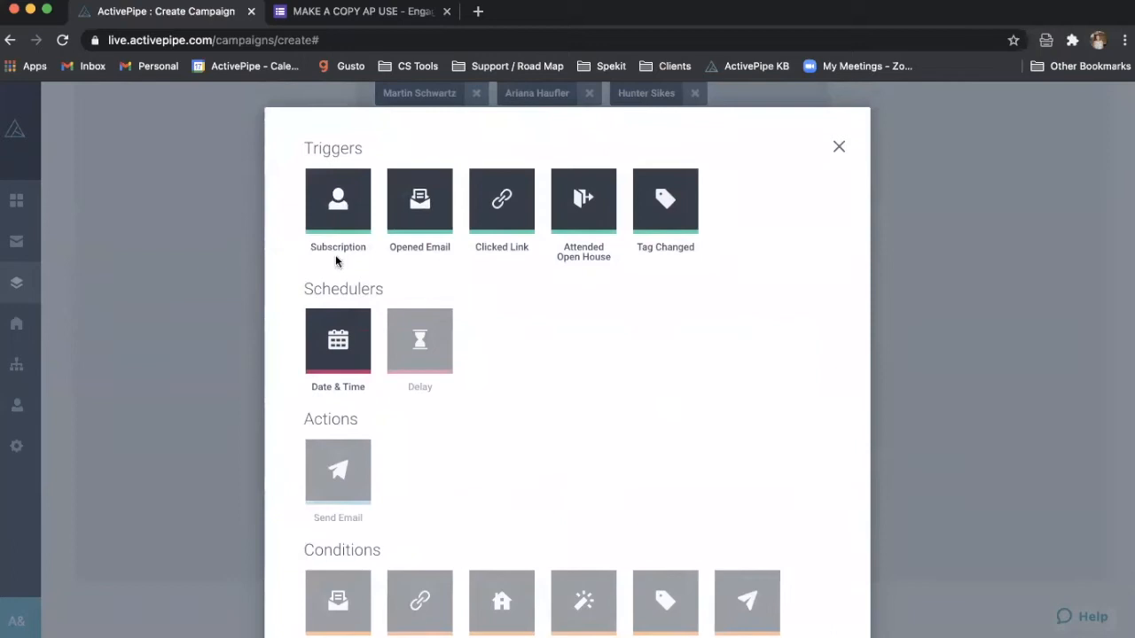
- Add a Date & Time module set to 07:00 AM on Friday, February 19th 2021
{"action": "left_click", "coordinate": [333, 352]}
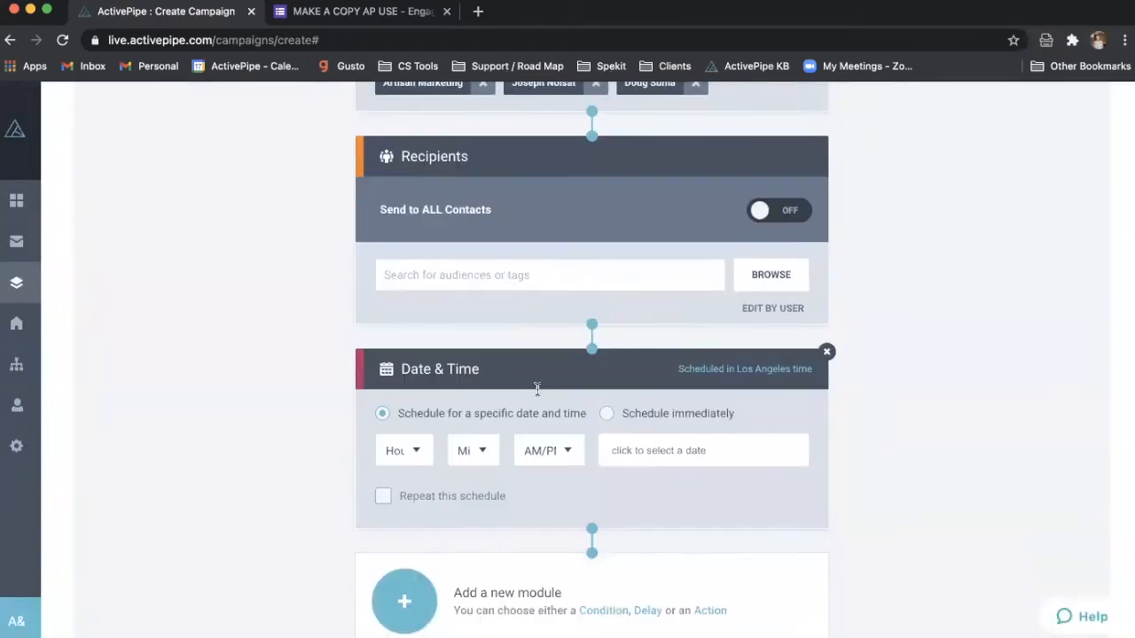
{"action": "left_click", "coordinate": [419, 450]}
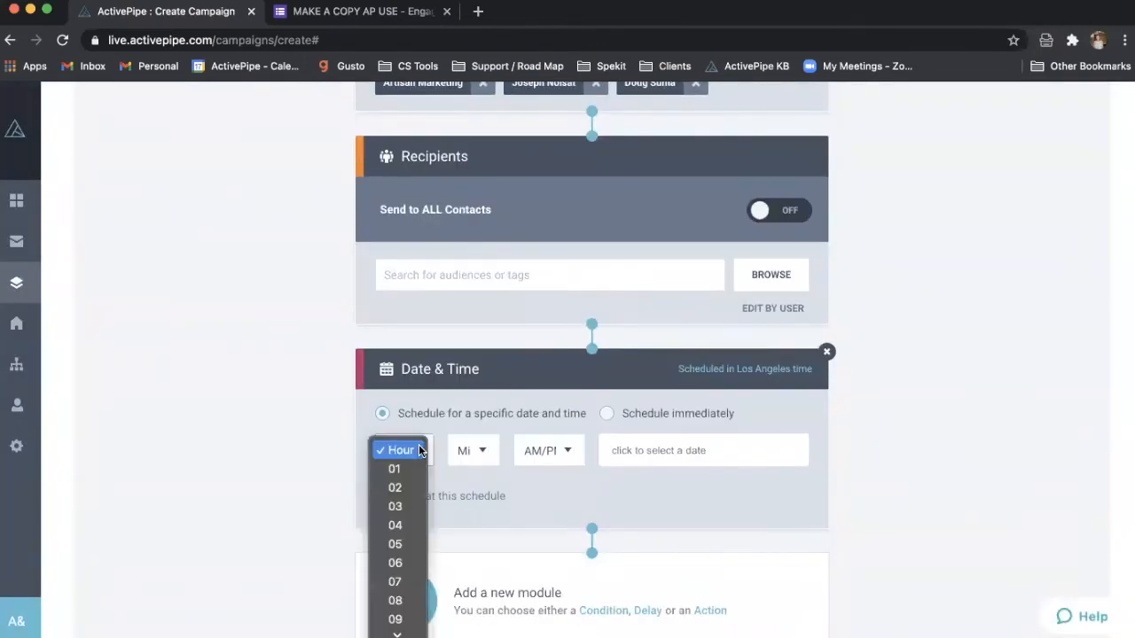
{"action": "left_click", "coordinate": [395, 582]}
{"action": "left_click", "coordinate": [464, 450]}
{"action": "left_click", "coordinate": [464, 468]}
{"action": "left_click", "coordinate": [548, 461]}
{"action": "left_click", "coordinate": [548, 468]}
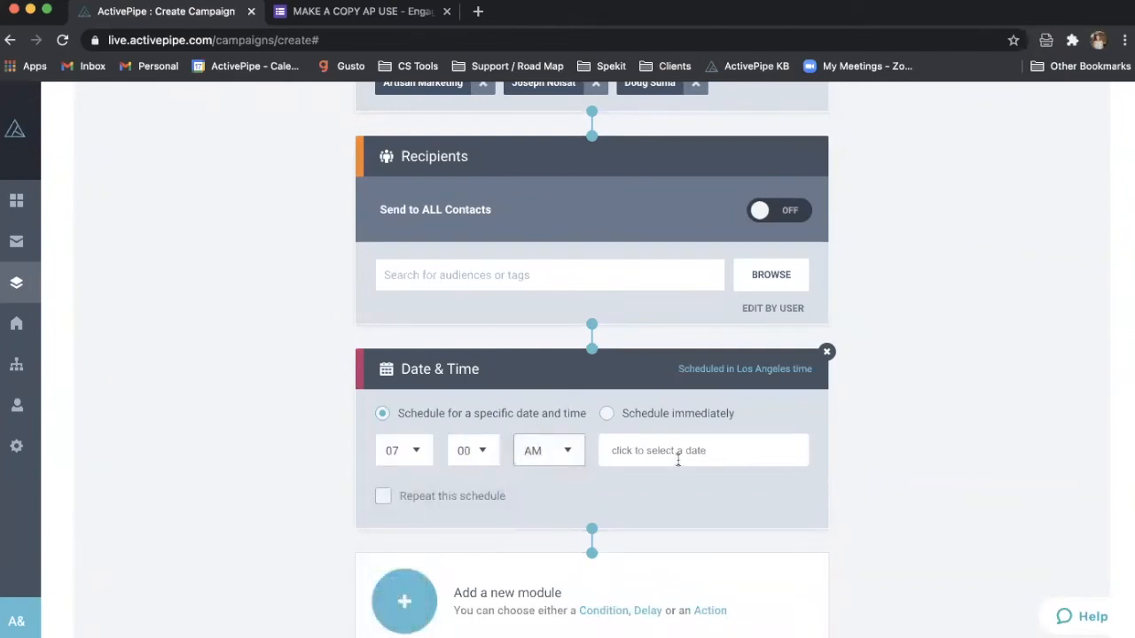
{"action": "left_click", "coordinate": [677, 458]}
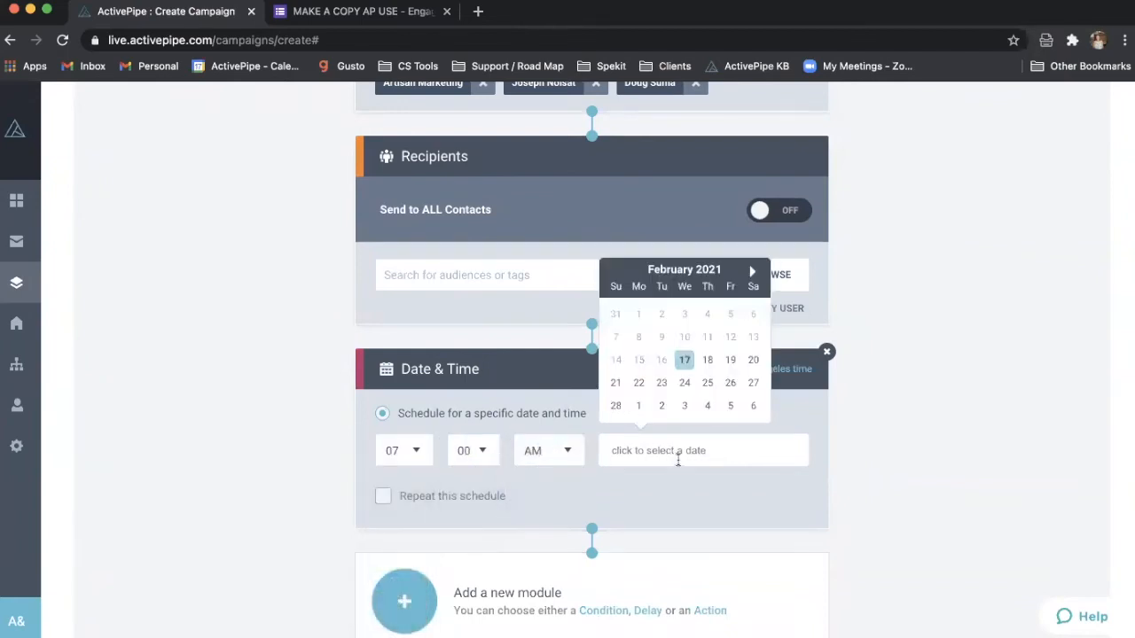
{"action": "left_click", "coordinate": [737, 363]}
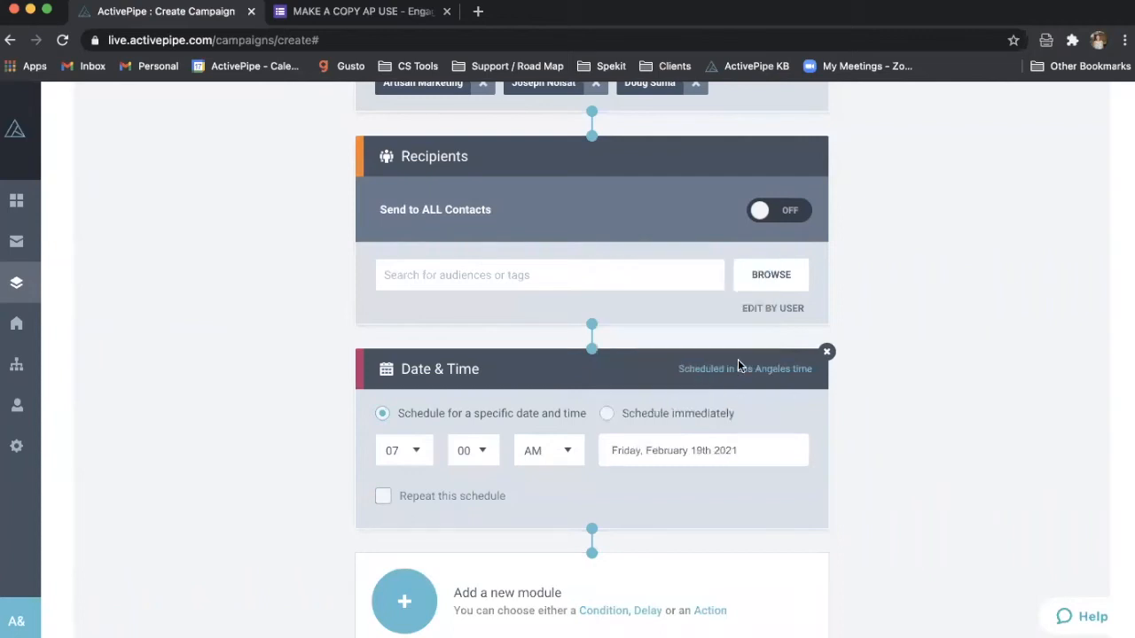
{"action": "scroll", "coordinate": [689, 475], "scroll_direction": "down", "scroll_amount": 1}
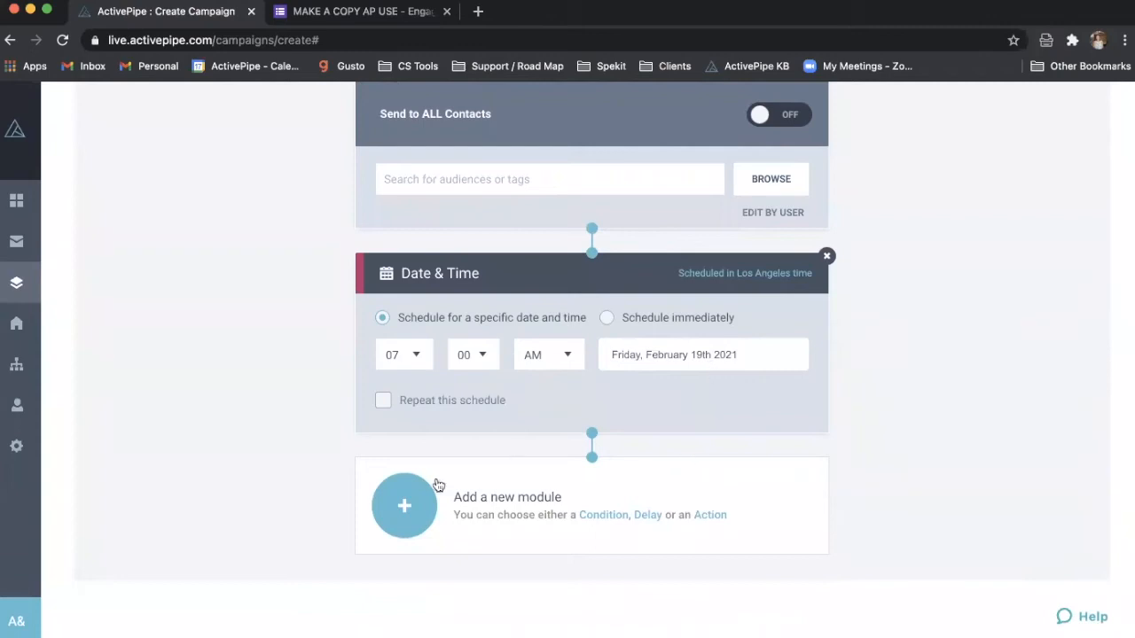
- Add a Send Email module that sends the Happy Valentine's Day email
{"action": "left_click", "coordinate": [398, 506]}
{"action": "left_click", "coordinate": [337, 471]}
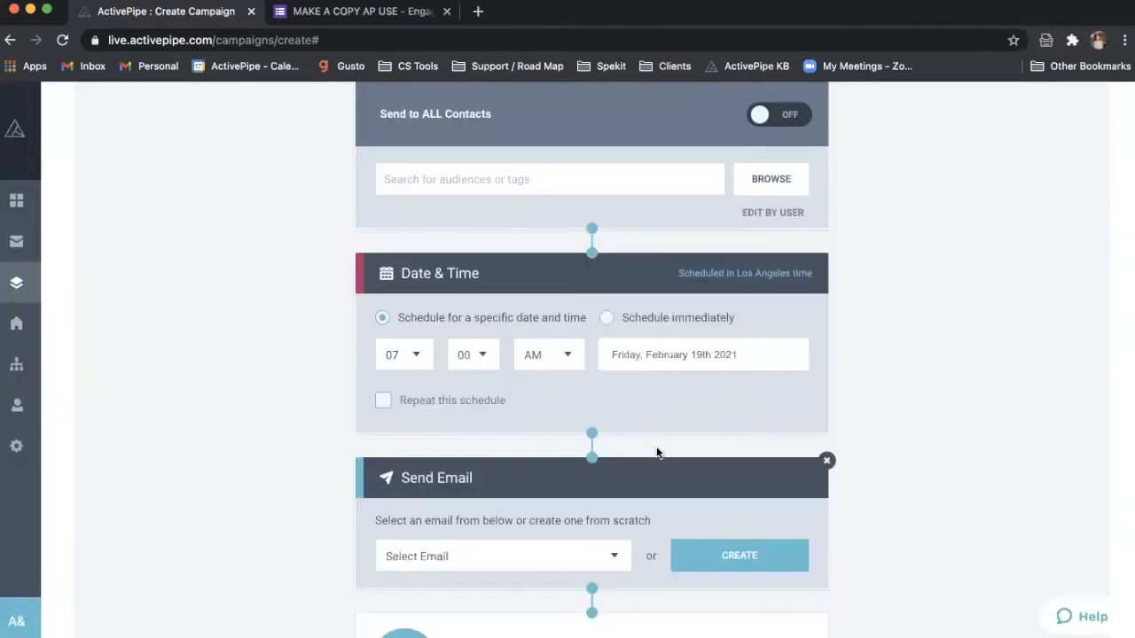
{"action": "scroll", "coordinate": [656, 448], "scroll_direction": "down", "scroll_amount": 1}
{"action": "left_click", "coordinate": [567, 474]}
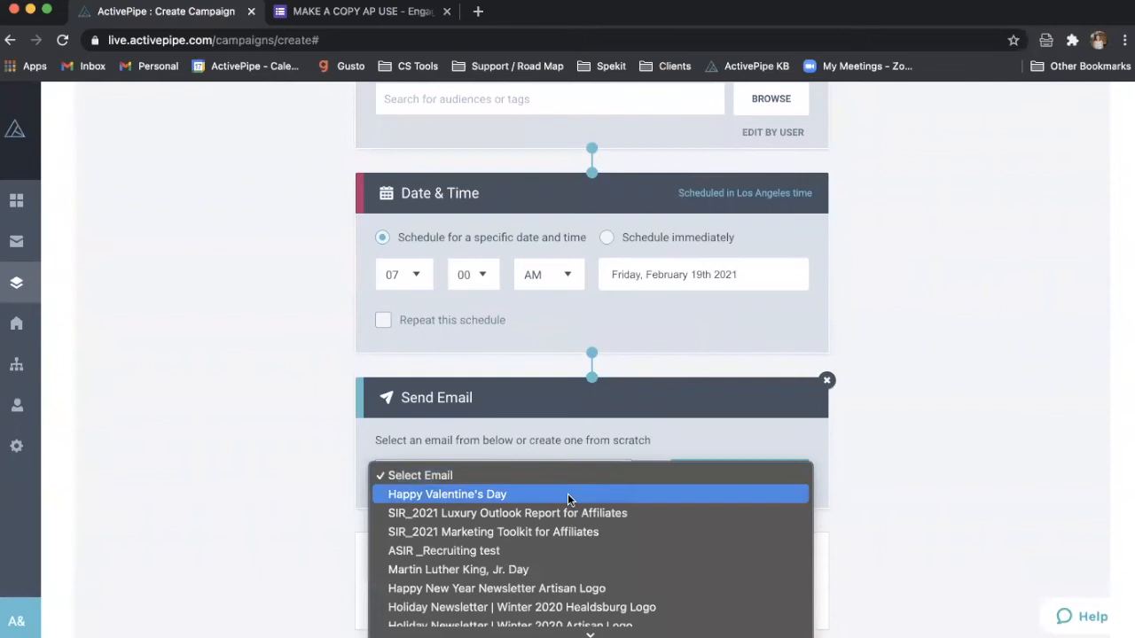
{"action": "left_click", "coordinate": [568, 493]}
{"action": "scroll", "coordinate": [958, 317], "scroll_direction": "up", "scroll_amount": 10}
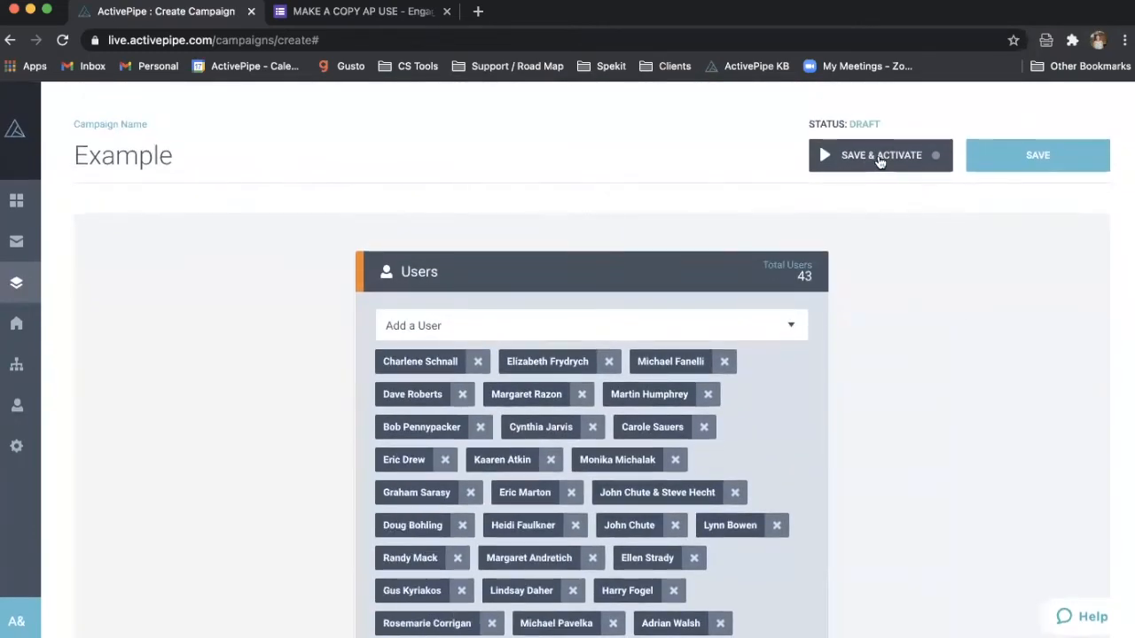
{"action": "scroll", "coordinate": [808, 350], "scroll_direction": "down", "scroll_amount": 4}
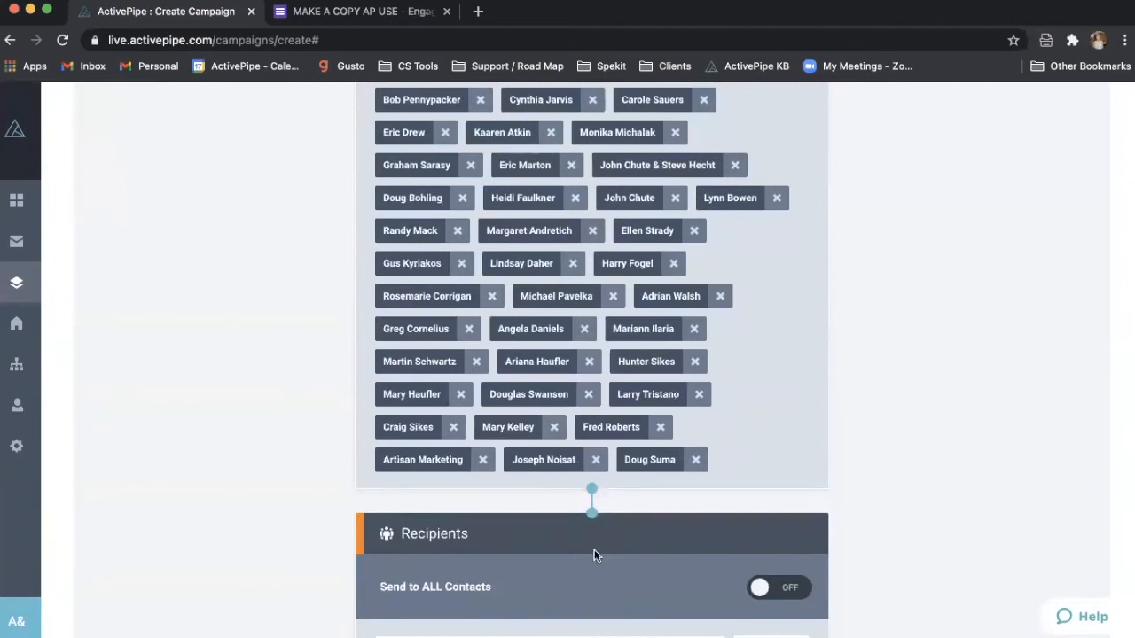
{"action": "scroll", "coordinate": [605, 539], "scroll_direction": "down", "scroll_amount": 3}
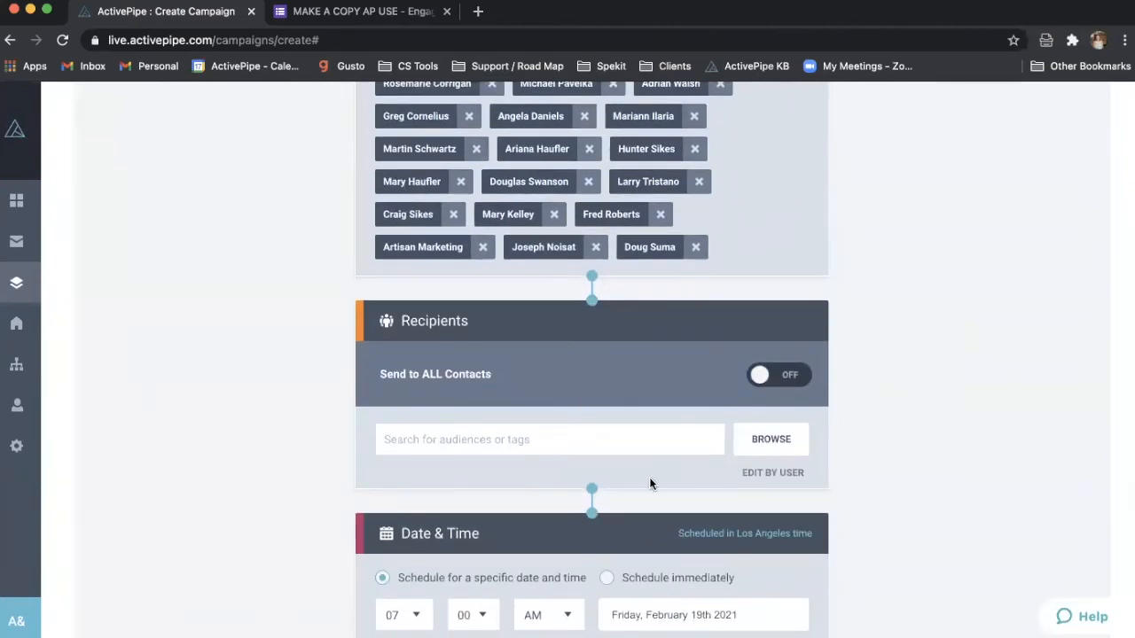
{"action": "scroll", "coordinate": [656, 468], "scroll_direction": "down", "scroll_amount": 2}
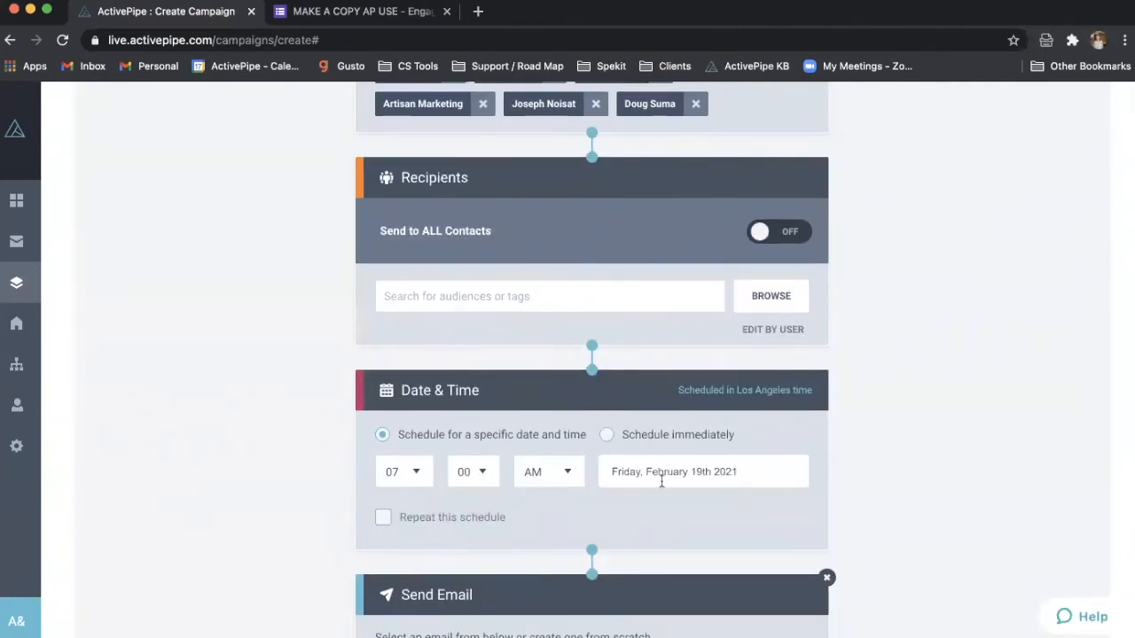
{"action": "scroll", "coordinate": [991, 294], "scroll_direction": "up", "scroll_amount": 8}
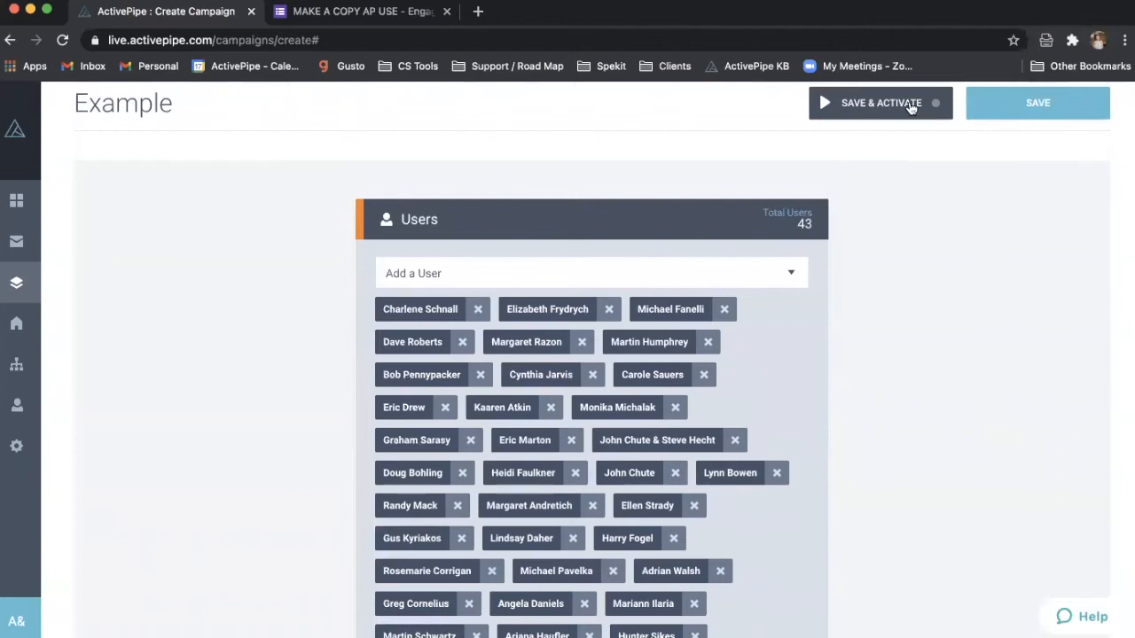
- Begin activating the Example campaign with Notify New Users ticked, then cancel the activation
{"action": "left_click", "coordinate": [910, 101]}
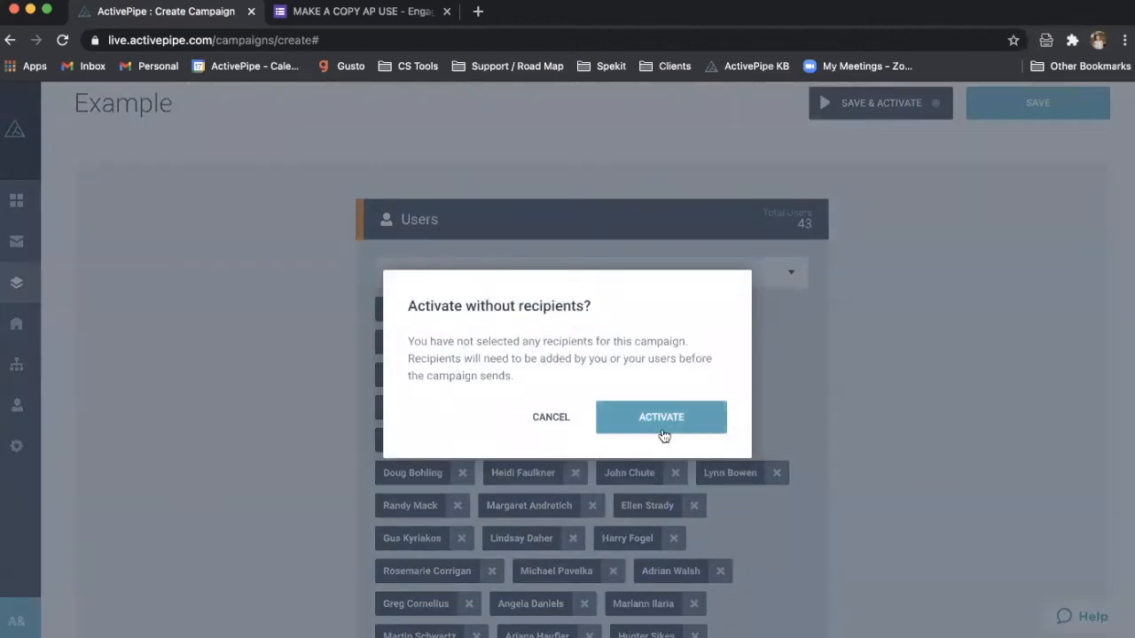
{"action": "left_click", "coordinate": [663, 434]}
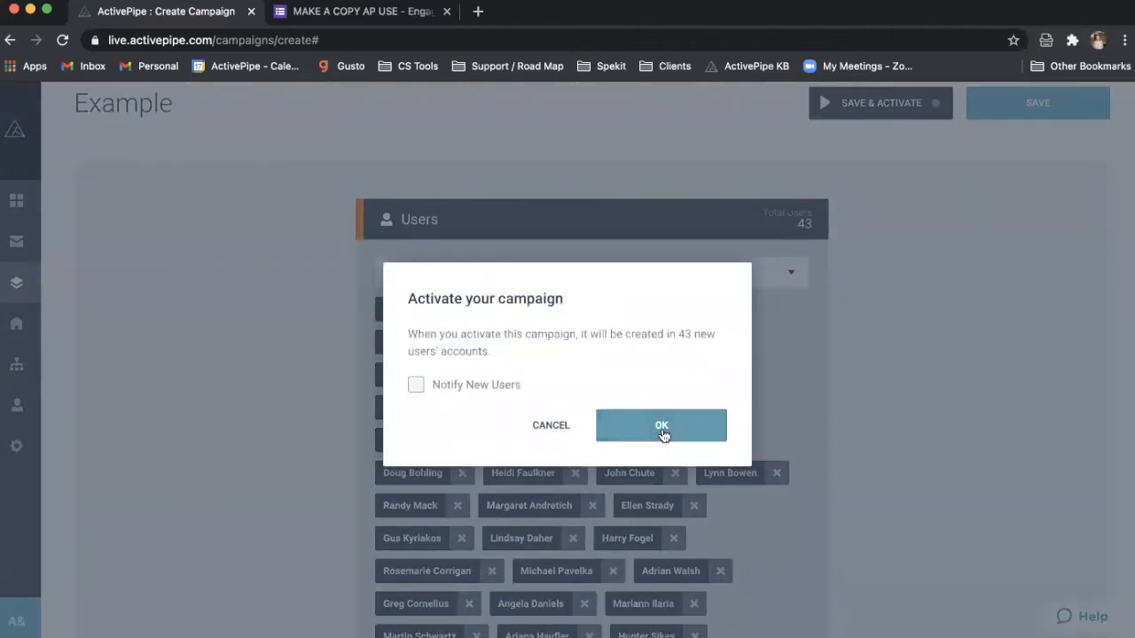
{"action": "left_click", "coordinate": [452, 389]}
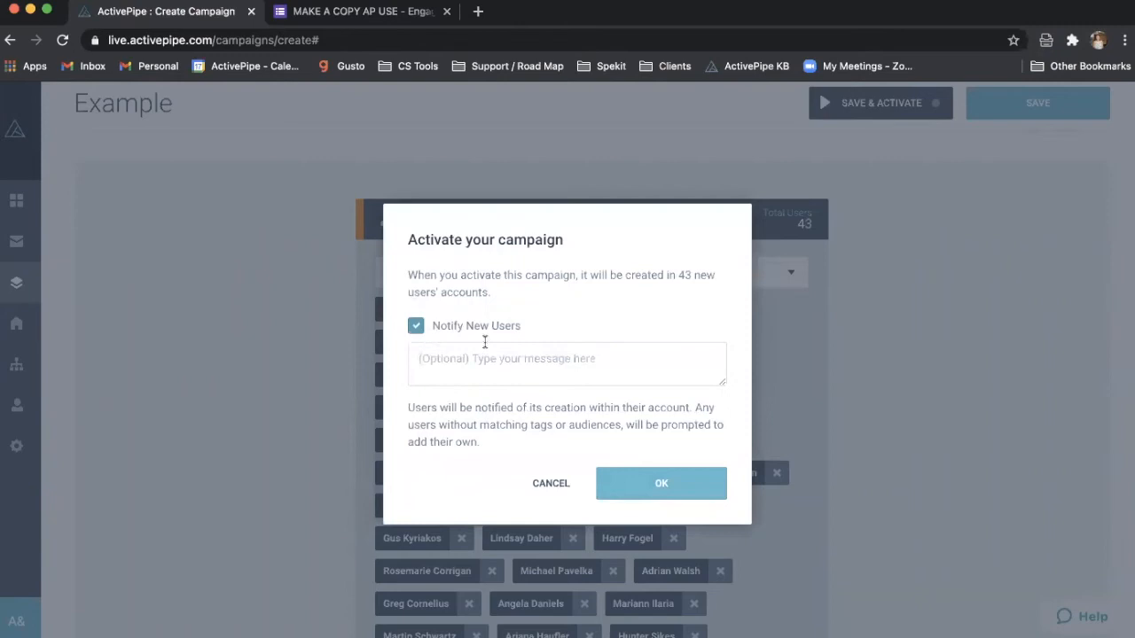
{"action": "left_click", "coordinate": [470, 368]}
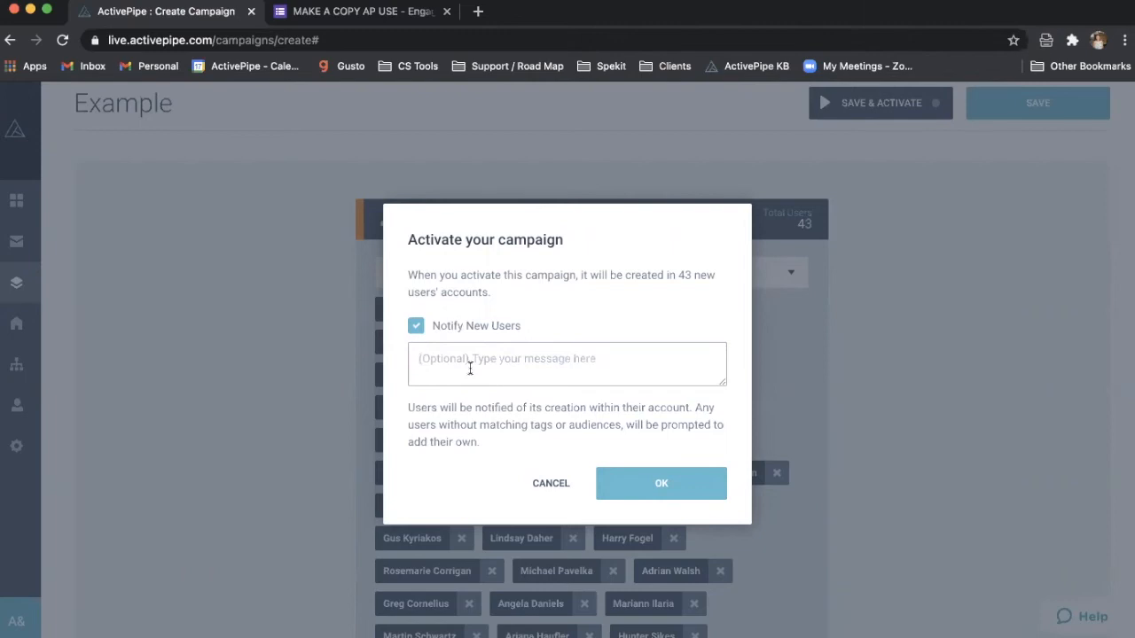
{"action": "left_click", "coordinate": [546, 487]}
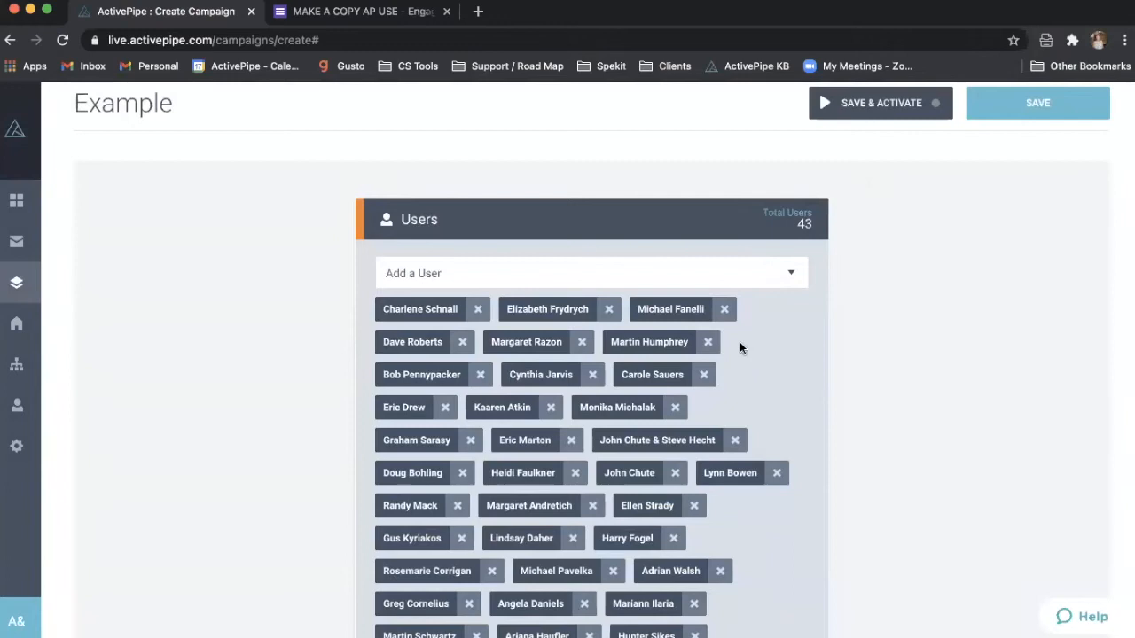
- Open and close the users list, then head to Campaigns, confirming to leave unsaved changes
{"action": "scroll", "coordinate": [740, 341], "scroll_direction": "down", "scroll_amount": 2}
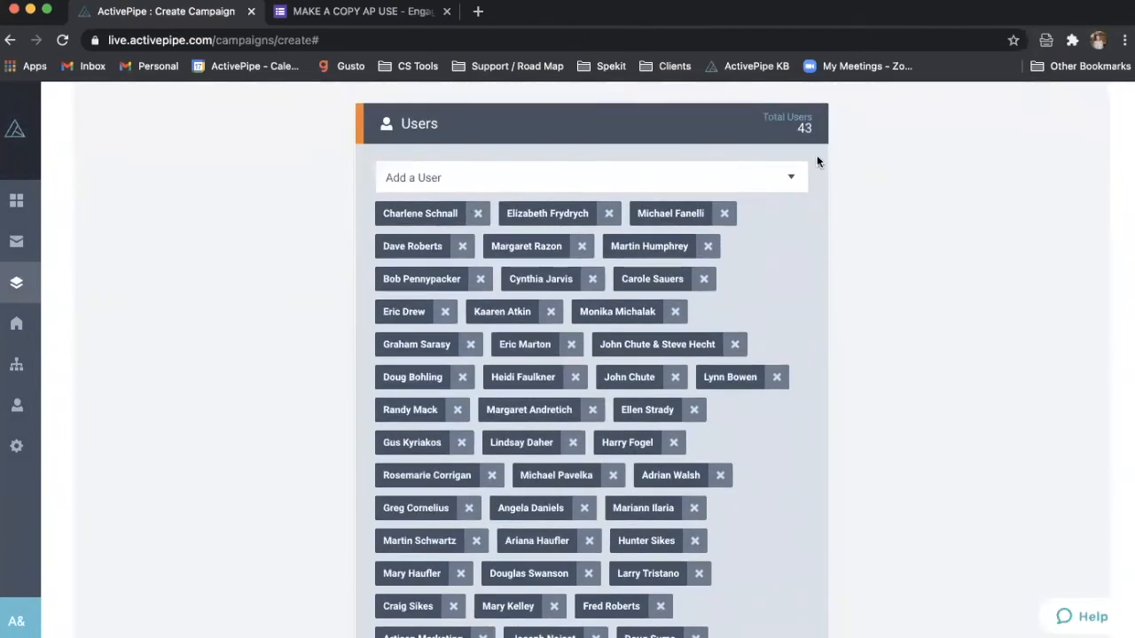
{"action": "left_click", "coordinate": [791, 171]}
{"action": "left_click", "coordinate": [901, 213]}
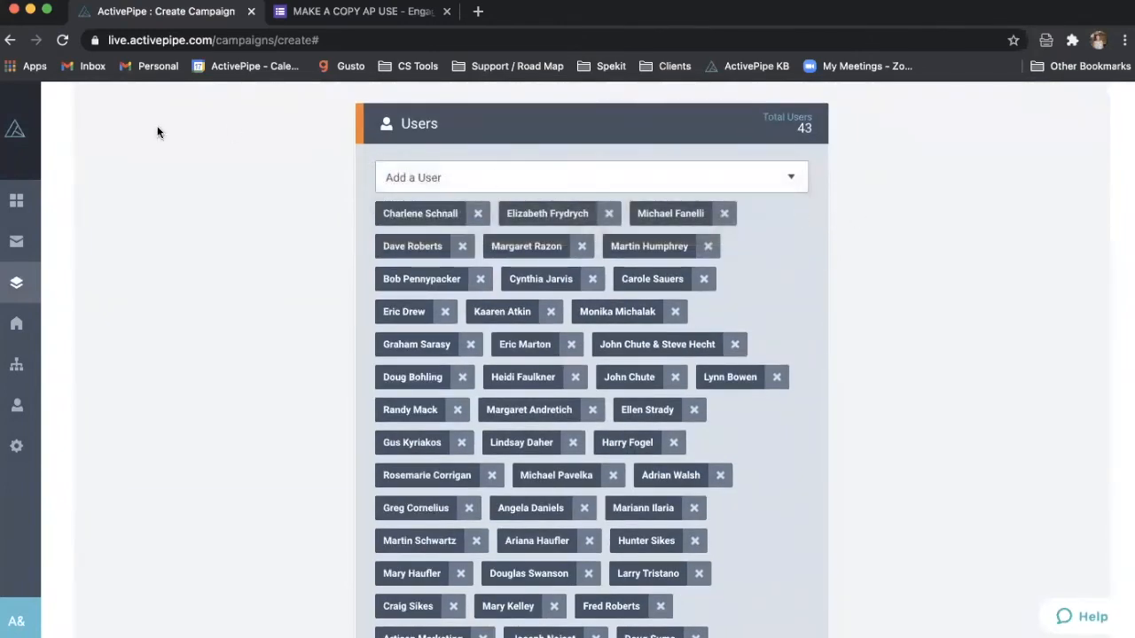
{"action": "left_click", "coordinate": [27, 286]}
{"action": "left_click", "coordinate": [698, 400]}
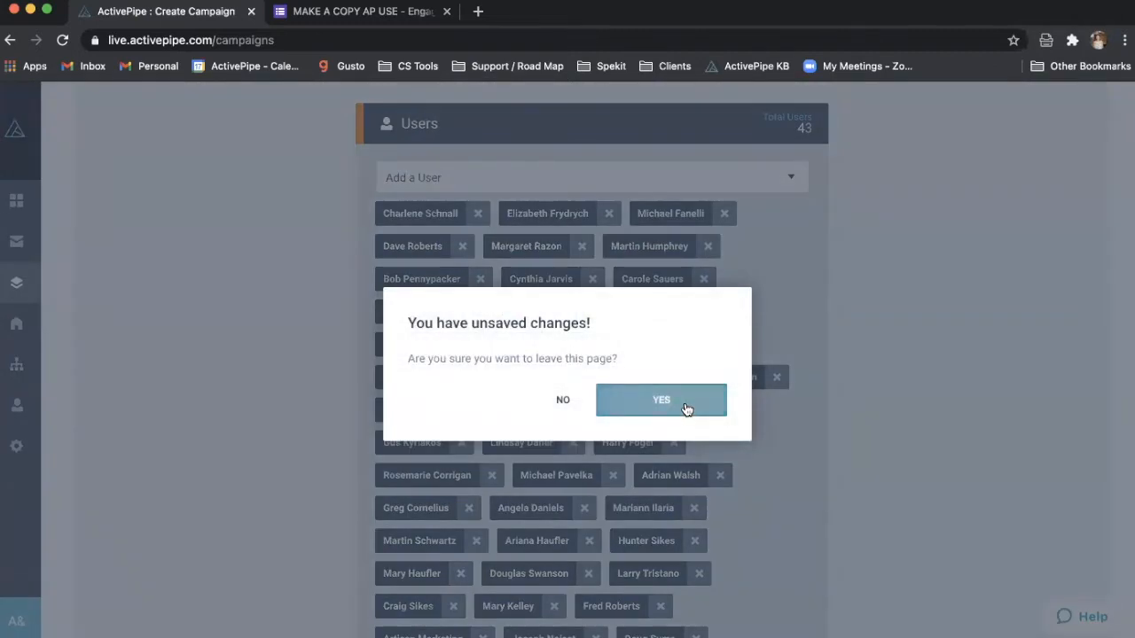
- Create a new campaign named 'example' and add one user to it
{"action": "left_click", "coordinate": [1078, 221]}
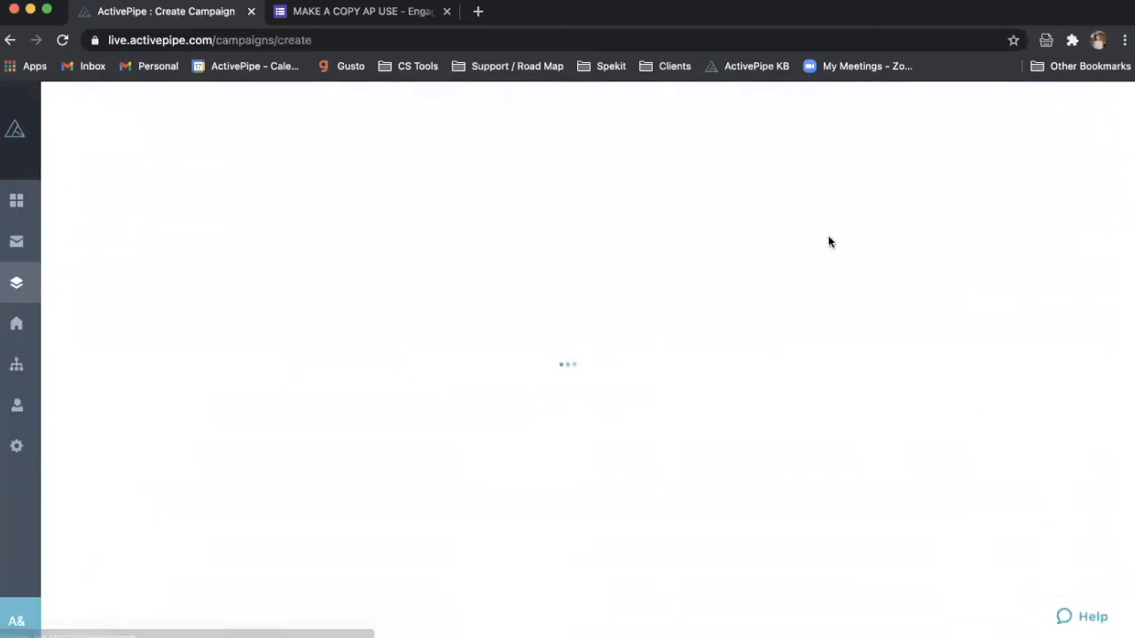
{"action": "type", "text": "example"}
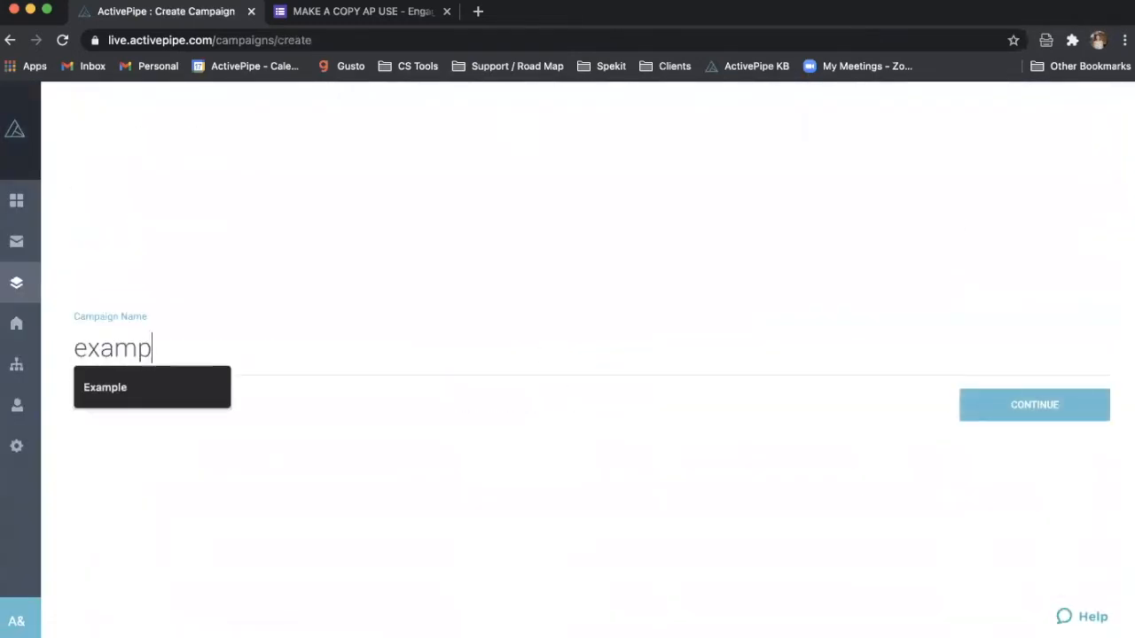
{"action": "key", "text": "Return"}
{"action": "left_click", "coordinate": [744, 328]}
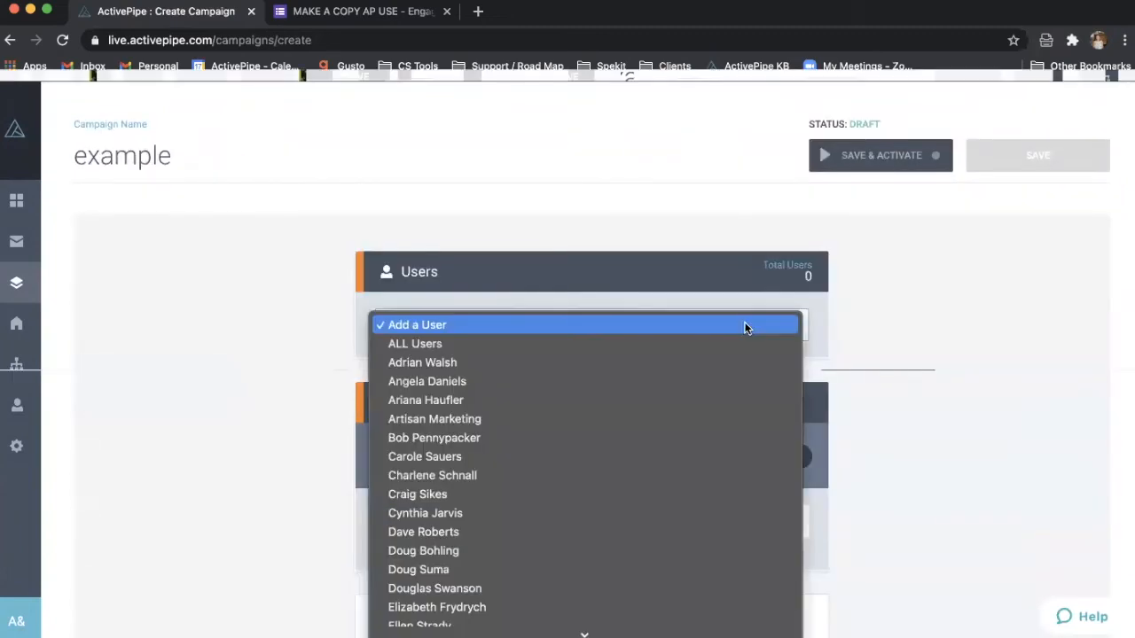
{"action": "left_click", "coordinate": [718, 363]}
{"action": "scroll", "coordinate": [840, 353], "scroll_direction": "down", "scroll_amount": 2}
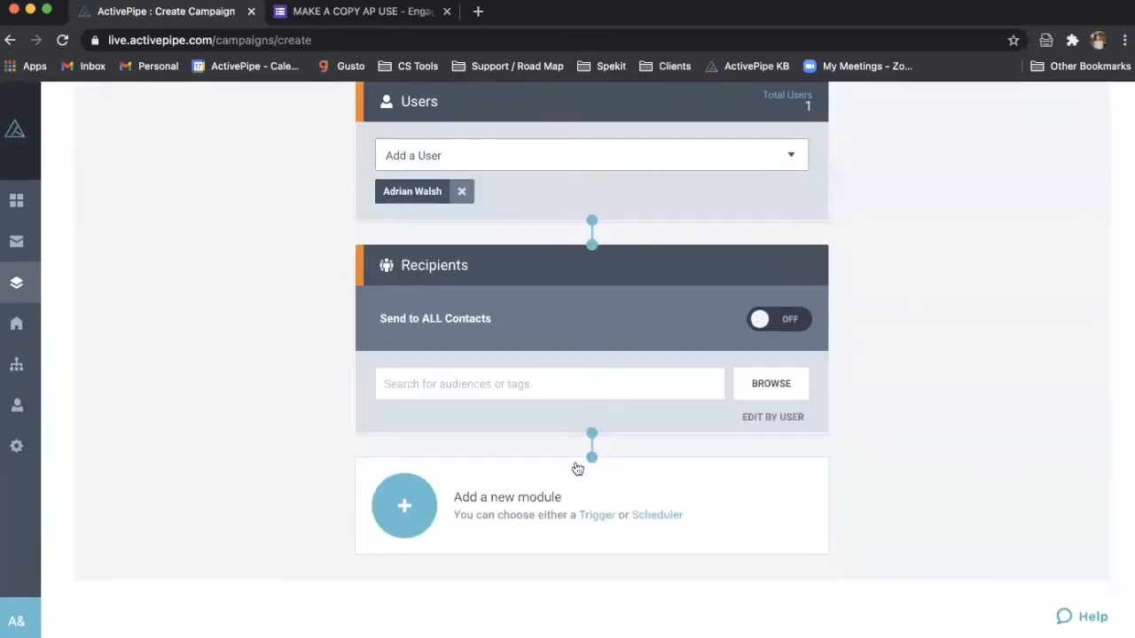
- Add a Date & Time module and a Send Email module using the Happy Valentine's Day email
{"action": "left_click", "coordinate": [405, 502]}
{"action": "left_click", "coordinate": [345, 339]}
{"action": "scroll", "coordinate": [384, 352], "scroll_direction": "down", "scroll_amount": 2}
{"action": "left_click", "coordinate": [413, 507]}
{"action": "left_click", "coordinate": [350, 470]}
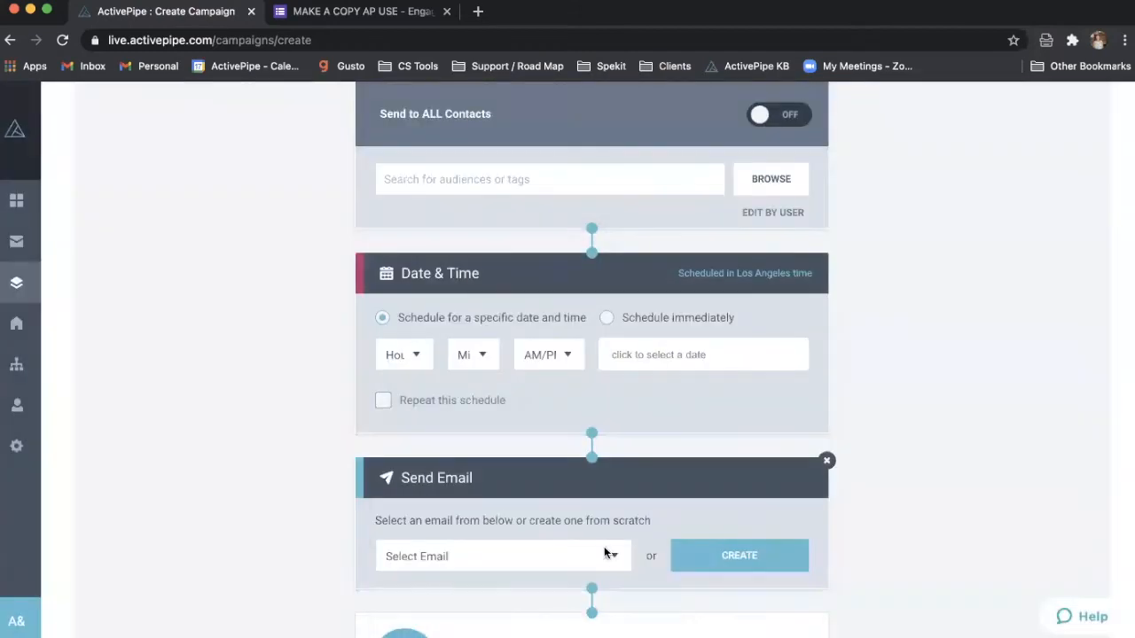
{"action": "left_click", "coordinate": [602, 554]}
{"action": "left_click", "coordinate": [615, 575]}
- Schedule the send for 01:15 AM on February 19th 2021 and choose Save & Activate
{"action": "left_click", "coordinate": [409, 353]}
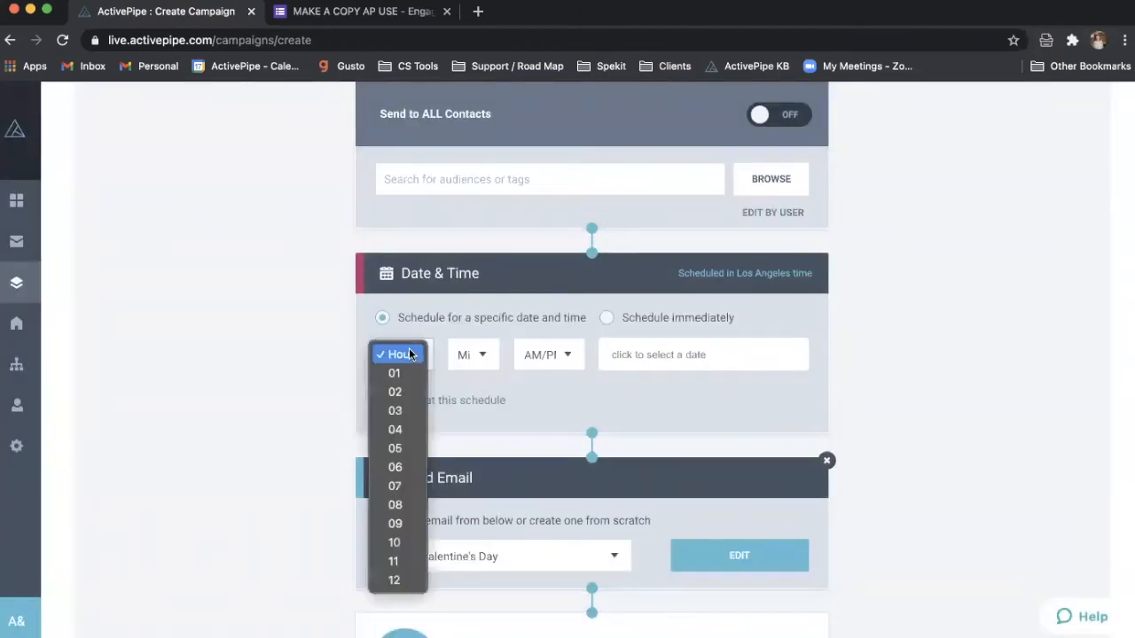
{"action": "left_click", "coordinate": [394, 371]}
{"action": "left_click", "coordinate": [467, 357]}
{"action": "left_click", "coordinate": [467, 393]}
{"action": "left_click", "coordinate": [546, 354]}
{"action": "left_click", "coordinate": [535, 372]}
{"action": "left_click", "coordinate": [638, 359]}
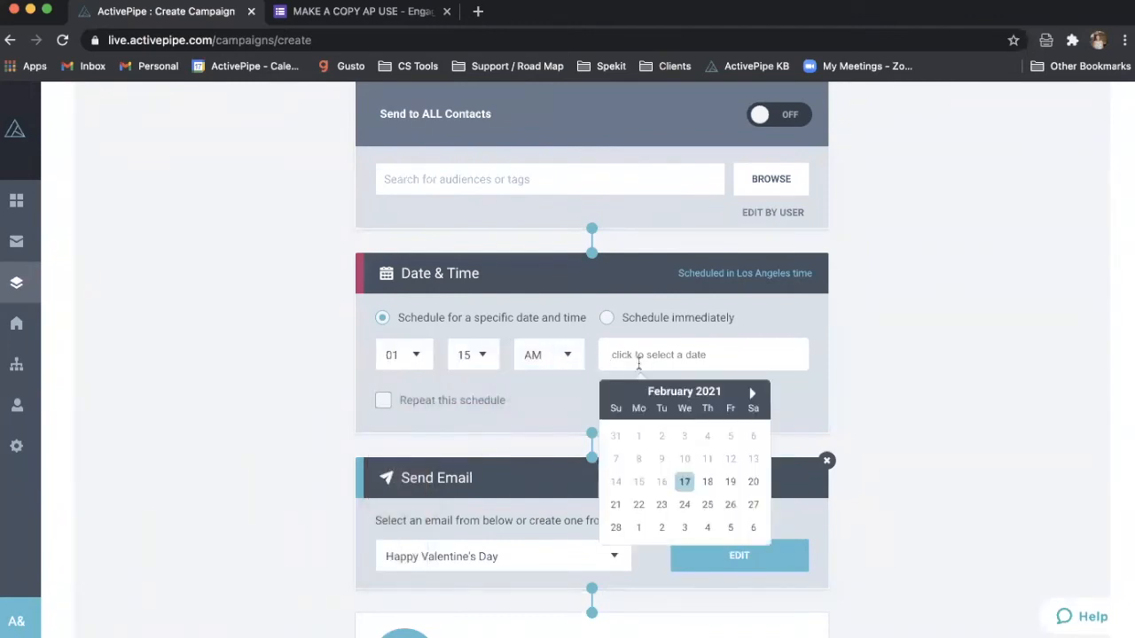
{"action": "left_click", "coordinate": [730, 481]}
{"action": "scroll", "coordinate": [874, 329], "scroll_direction": "up", "scroll_amount": 5}
{"action": "left_click", "coordinate": [916, 159]}
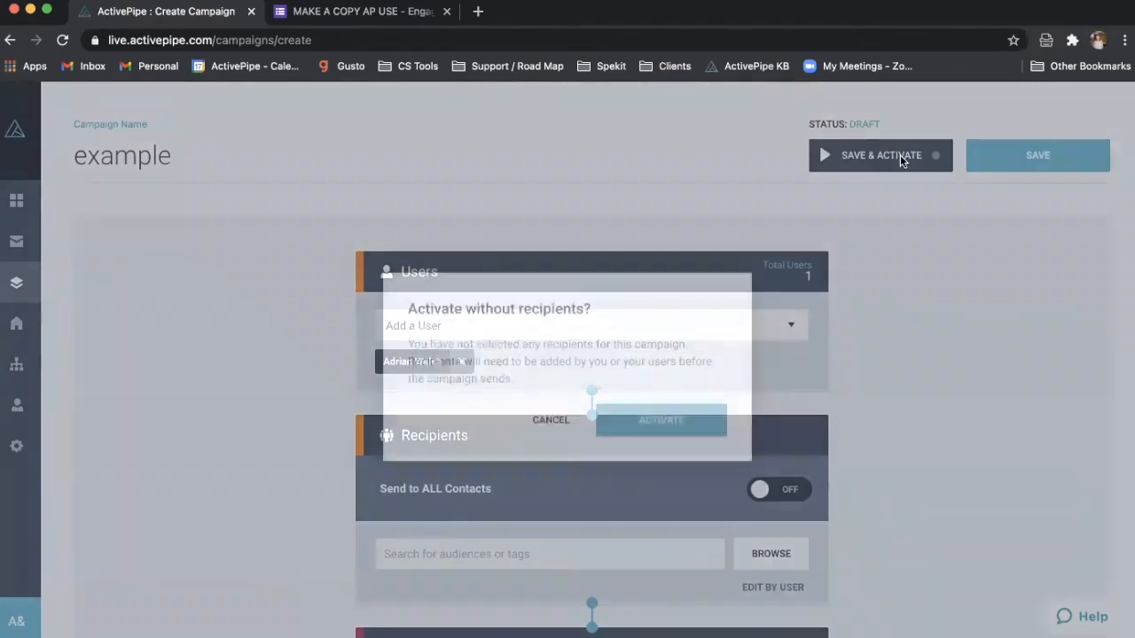
- Activate the example campaign without recipients, leaving Notify New Users turned off
{"action": "left_click", "coordinate": [678, 415]}
{"action": "left_click", "coordinate": [470, 387]}
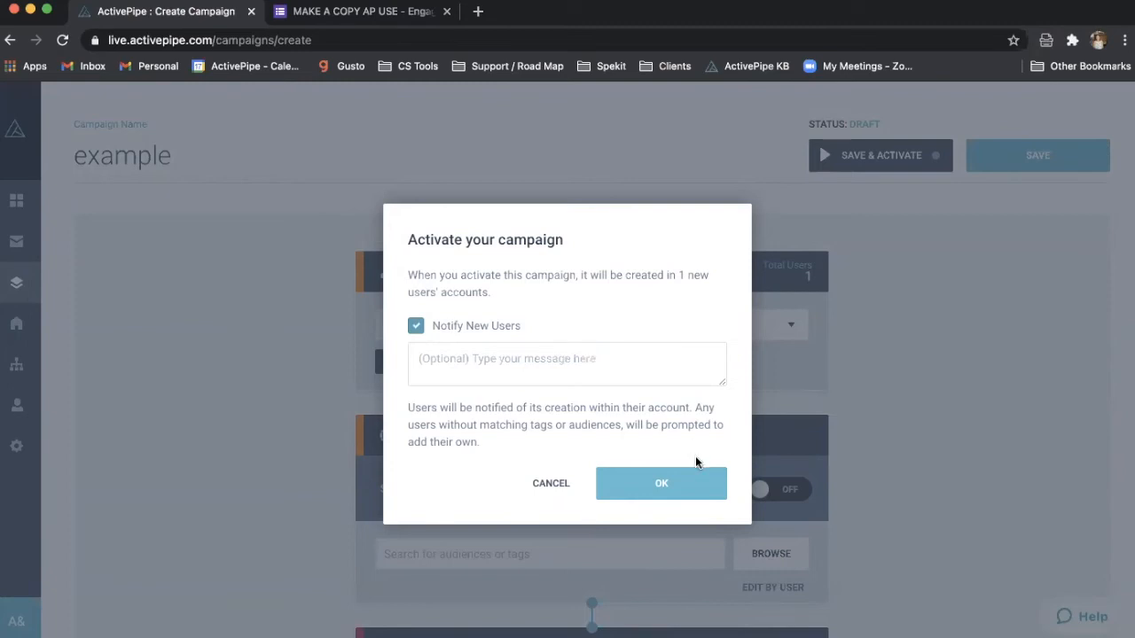
{"action": "left_click", "coordinate": [417, 328]}
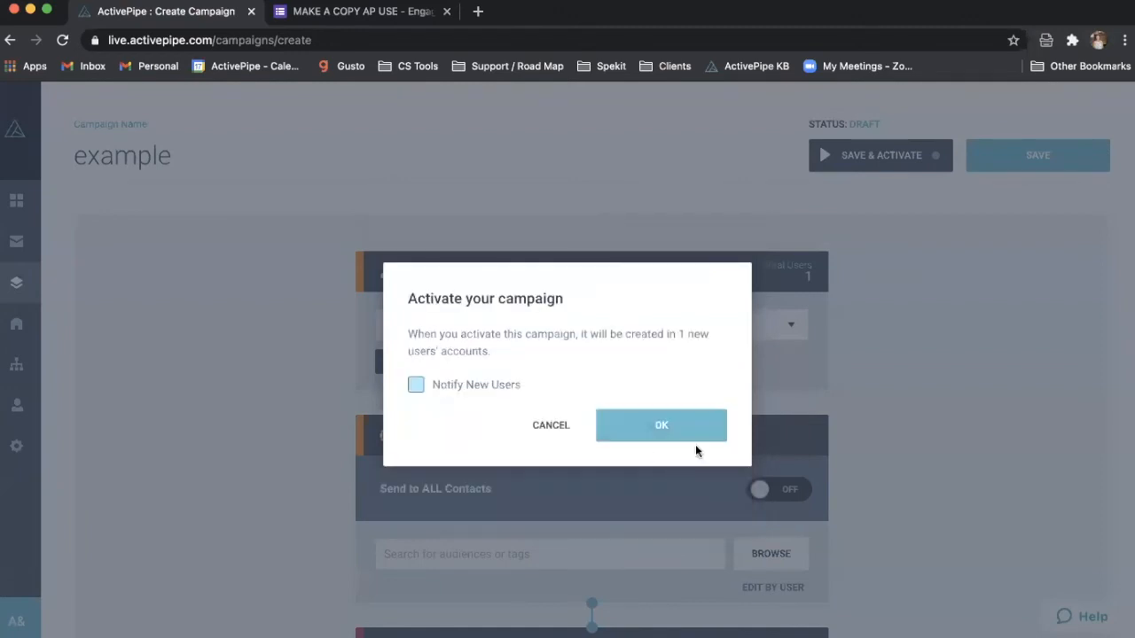
{"action": "left_click", "coordinate": [697, 423]}
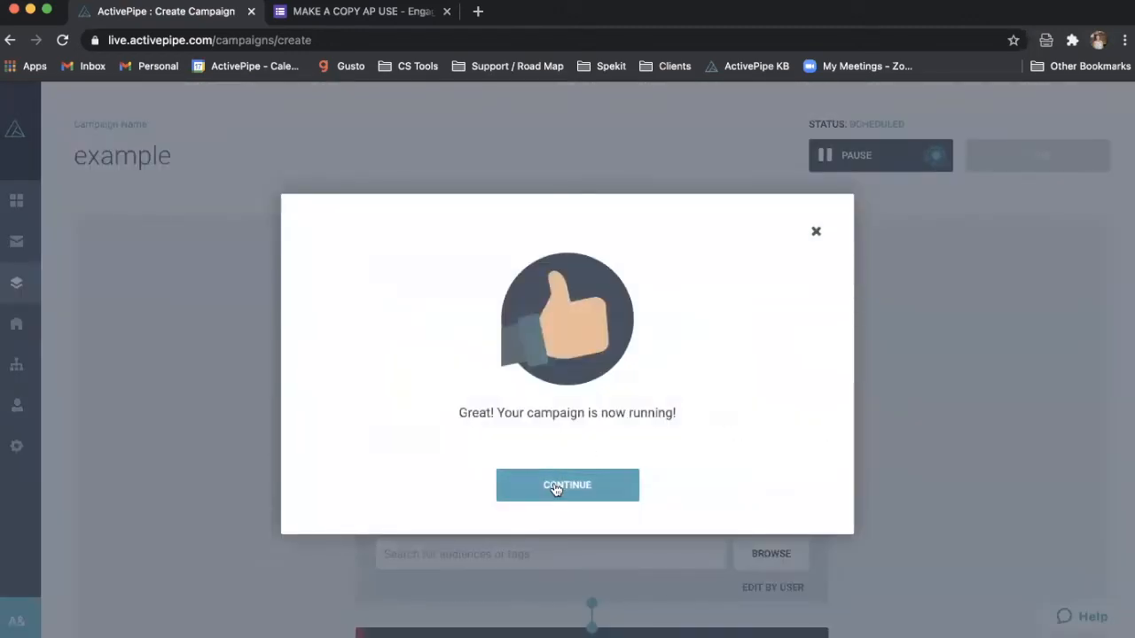
- Dismiss the success message and log in as the chosen agent user
{"action": "left_click", "coordinate": [554, 483]}
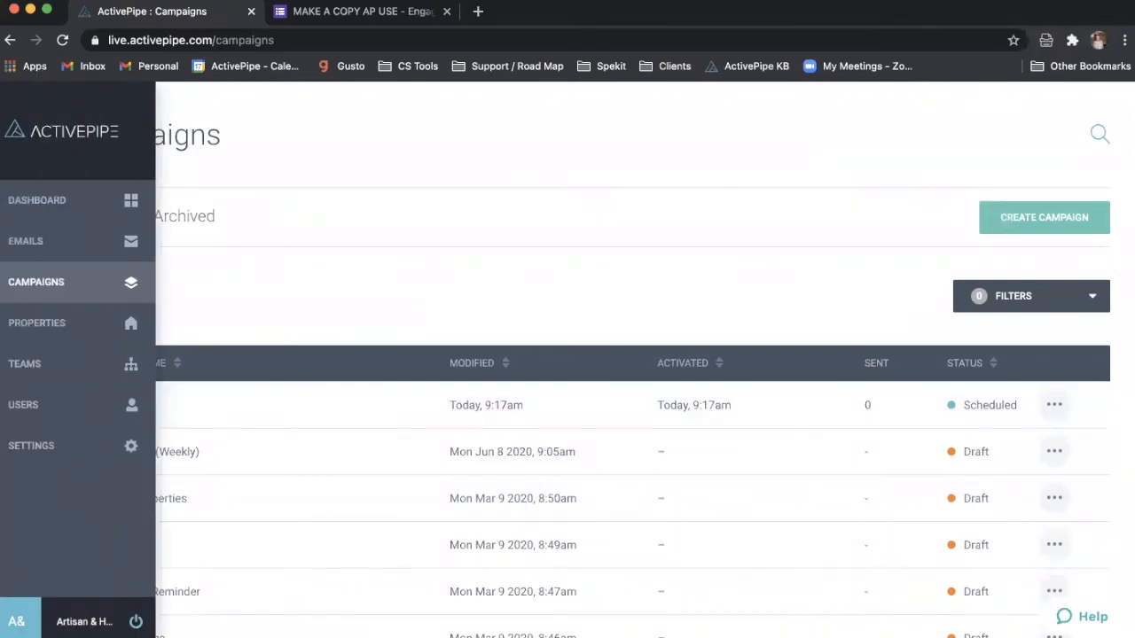
{"action": "left_click", "coordinate": [16, 620]}
{"action": "left_click", "coordinate": [174, 300]}
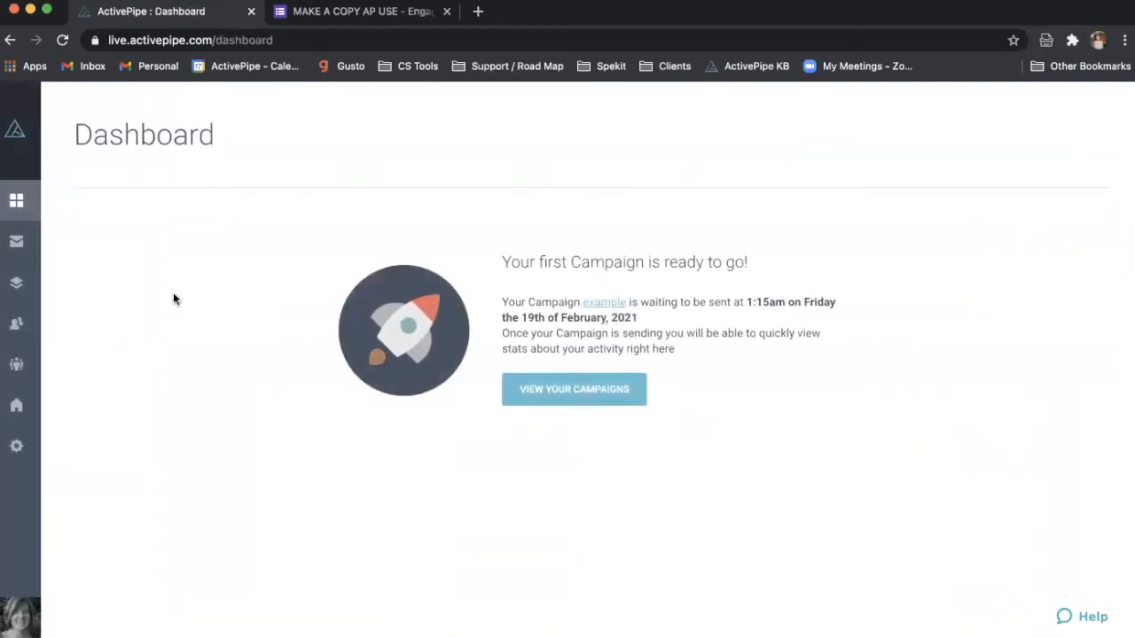
- As the agent user, go to the Campaigns list and open the example campaign
{"action": "mouse_move", "coordinate": [0, 283]}
{"action": "left_click", "coordinate": [47, 284]}
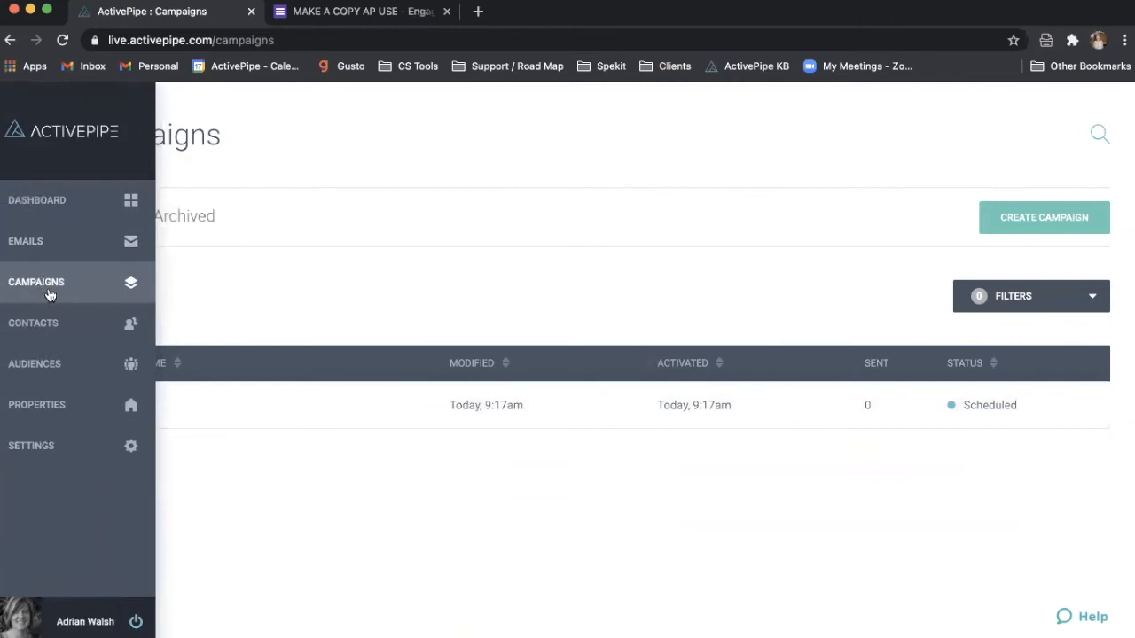
{"action": "left_click", "coordinate": [23, 211]}
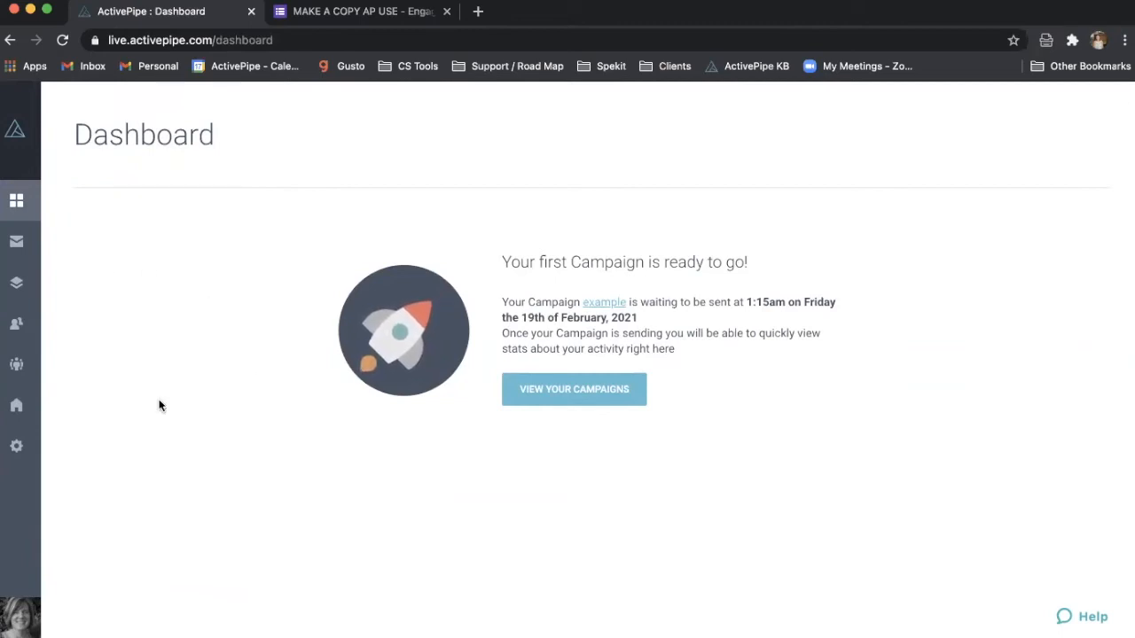
{"action": "mouse_move", "coordinate": [17, 285]}
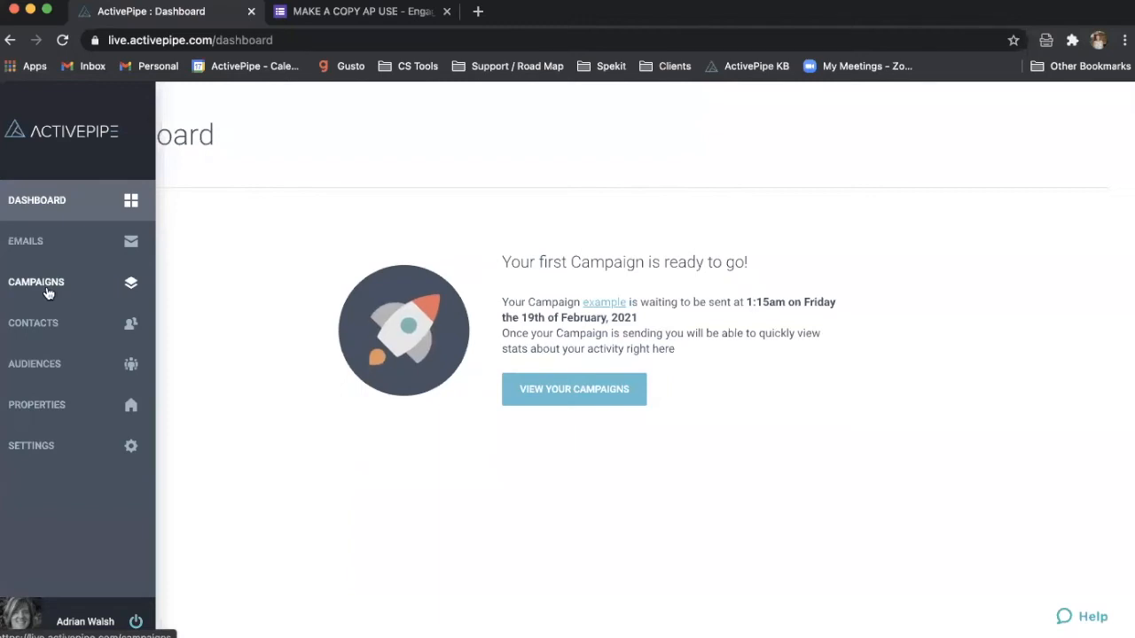
{"action": "left_click", "coordinate": [50, 295]}
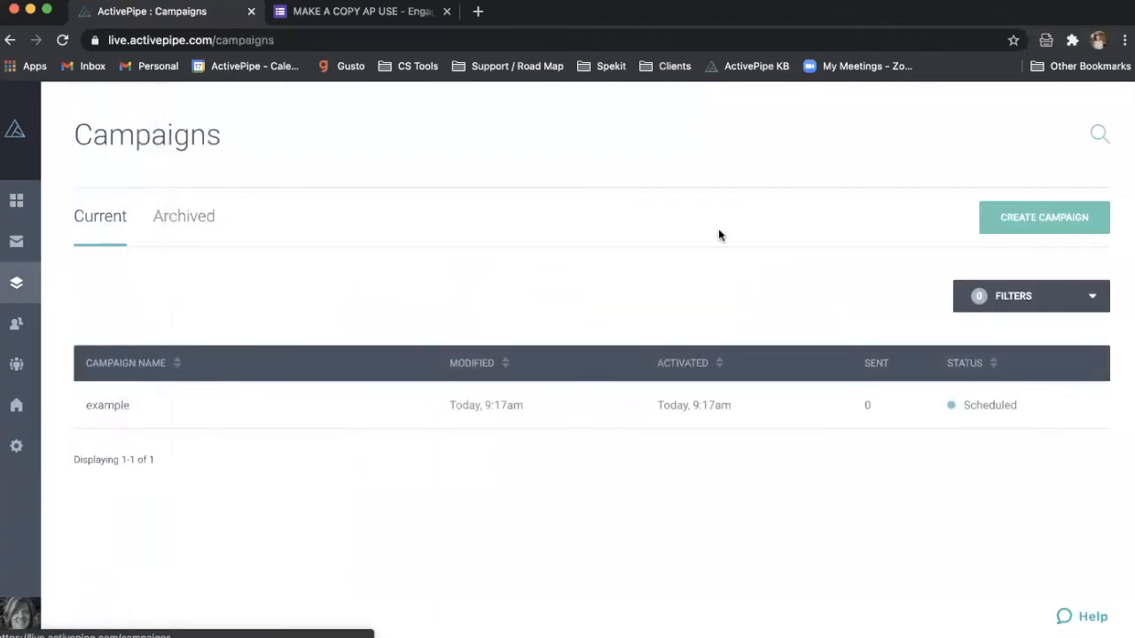
{"action": "left_click", "coordinate": [683, 406]}
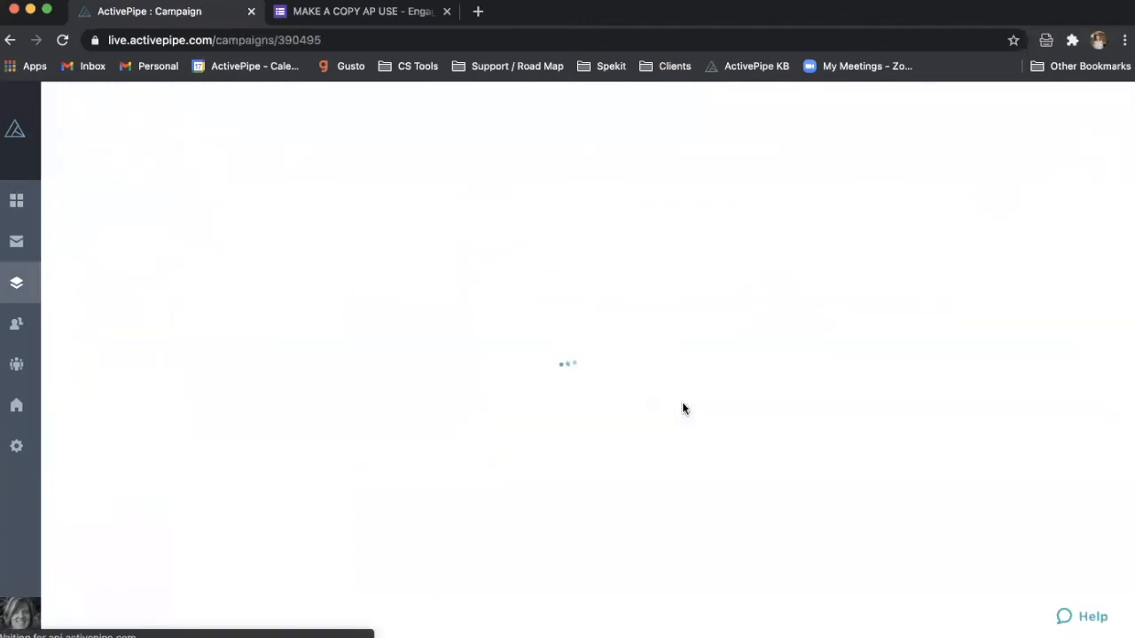
{"action": "scroll", "coordinate": [682, 405], "scroll_direction": "down", "scroll_amount": 3}
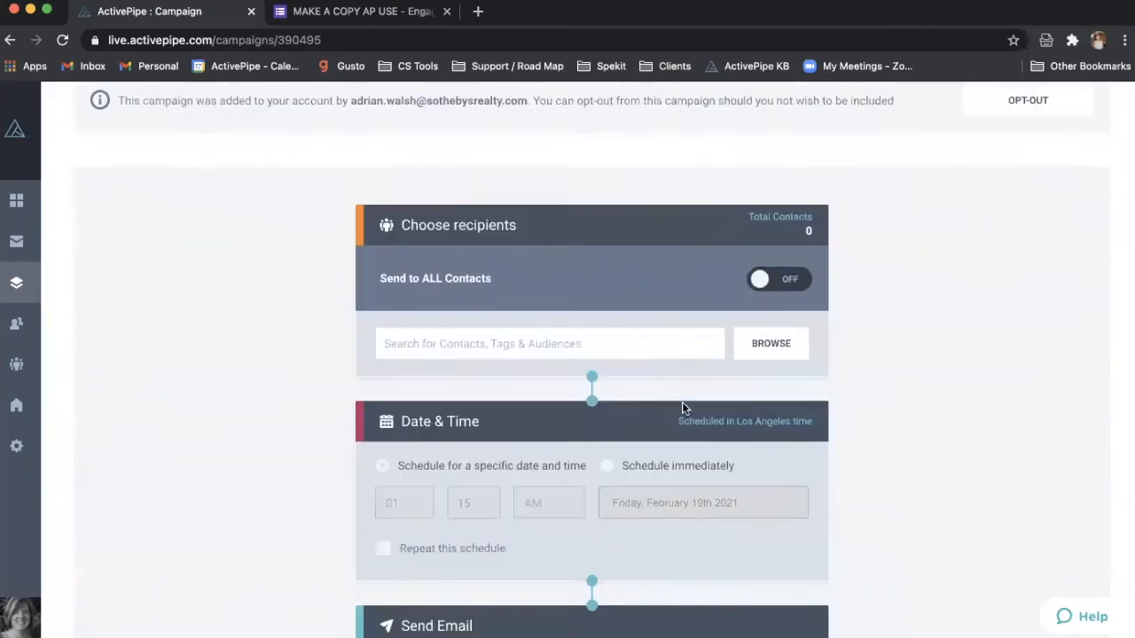
{"action": "left_click", "coordinate": [795, 317]}
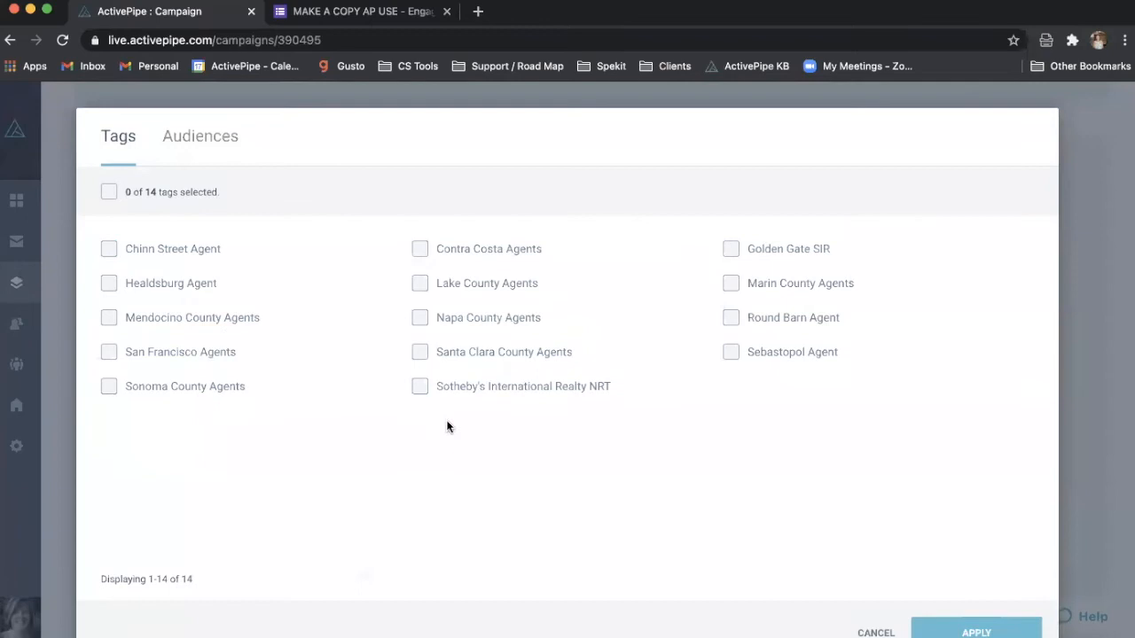
{"action": "left_click", "coordinate": [876, 632]}
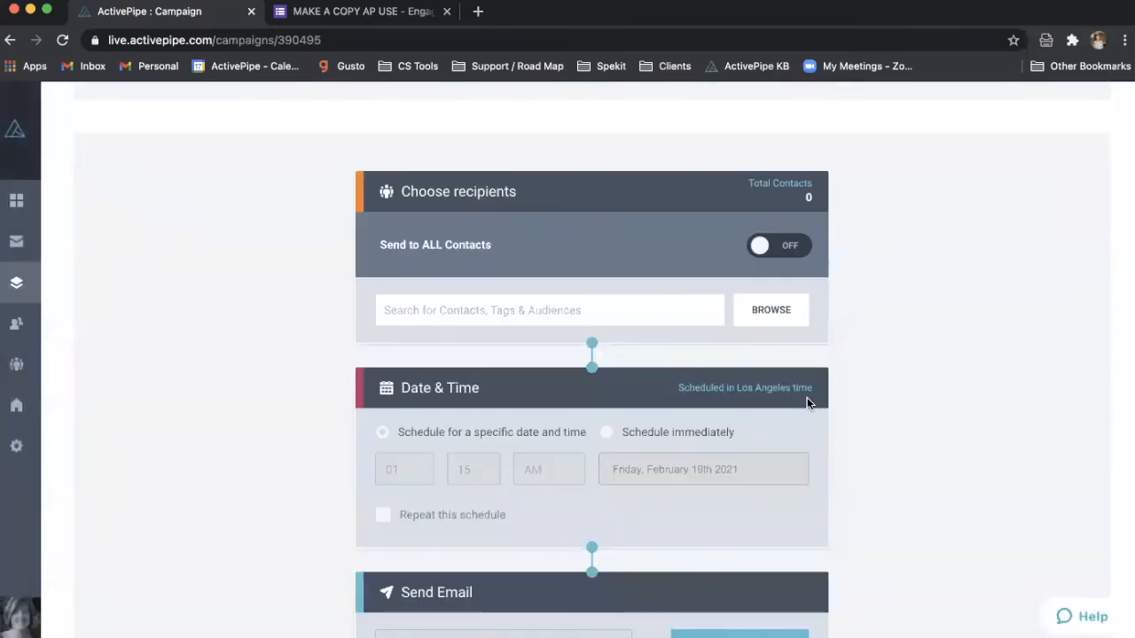
{"action": "scroll", "coordinate": [807, 397], "scroll_direction": "down", "scroll_amount": 5}
{"action": "left_click", "coordinate": [712, 406]}
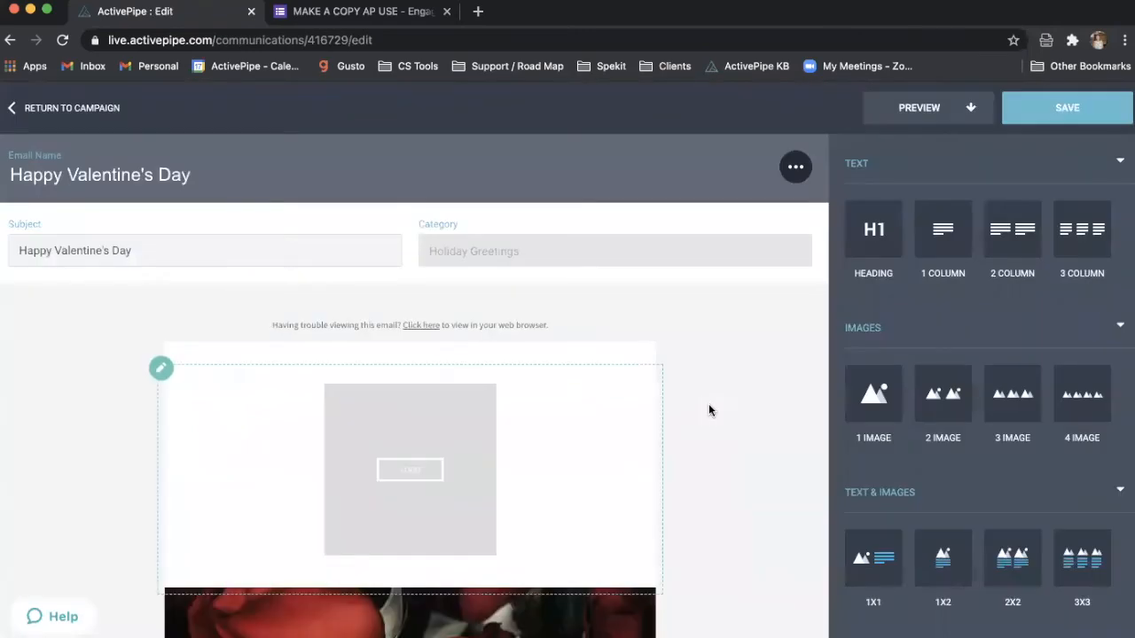
{"action": "scroll", "coordinate": [709, 410], "scroll_direction": "down", "scroll_amount": 4}
{"action": "scroll", "coordinate": [709, 408], "scroll_direction": "down", "scroll_amount": 5}
{"action": "scroll", "coordinate": [708, 405], "scroll_direction": "up", "scroll_amount": 1}
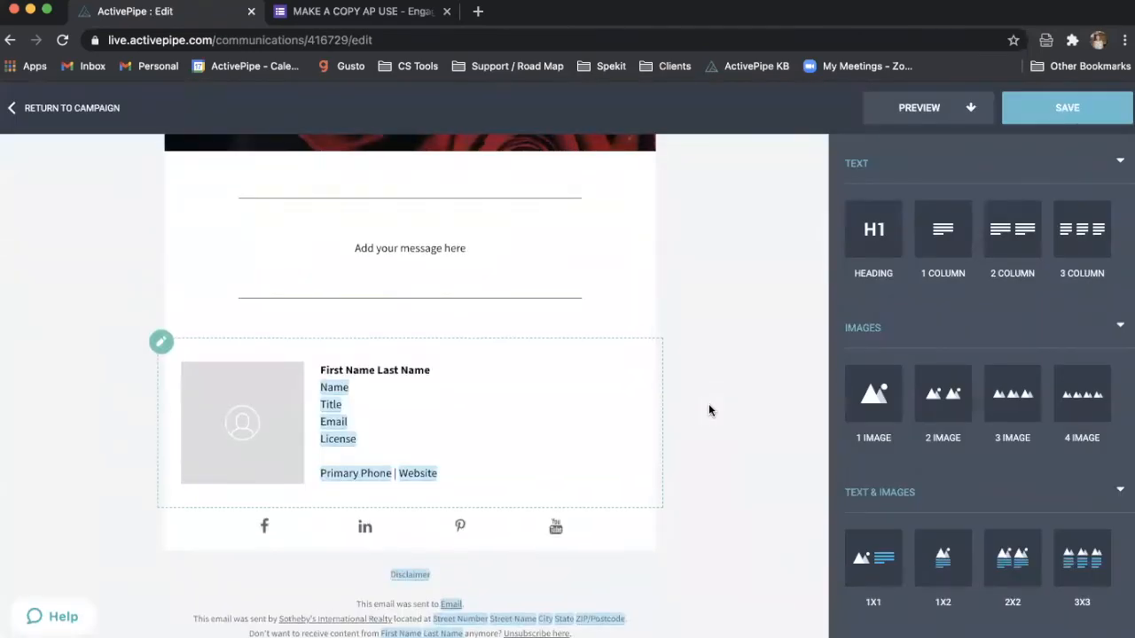
{"action": "left_click", "coordinate": [429, 310]}
{"action": "triple_click", "coordinate": [429, 310]}
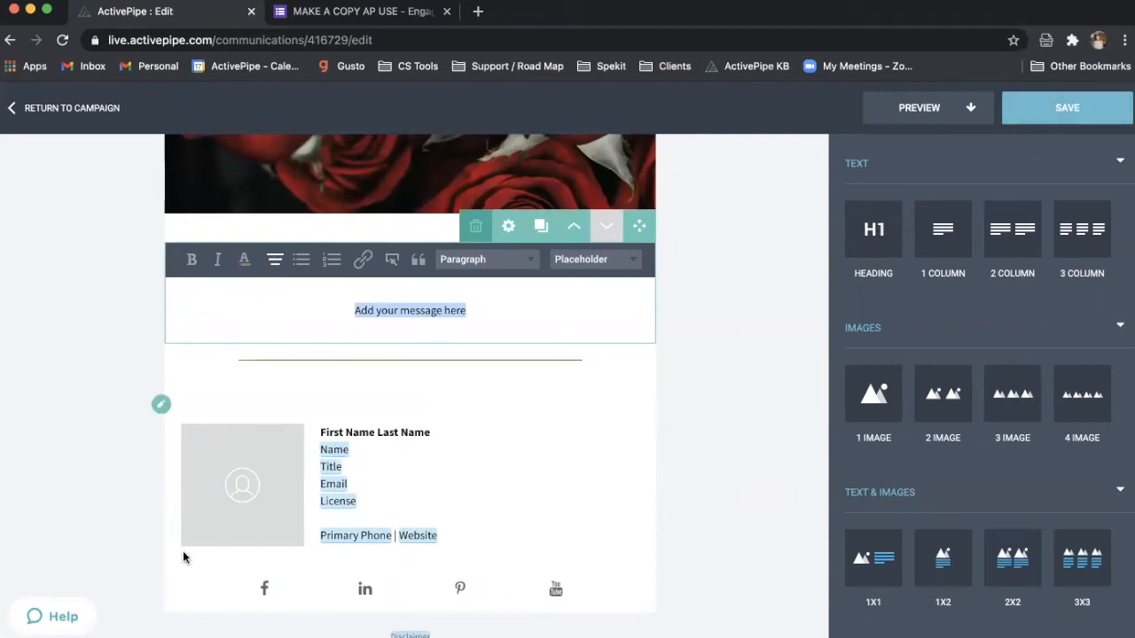
{"action": "left_click", "coordinate": [86, 113]}
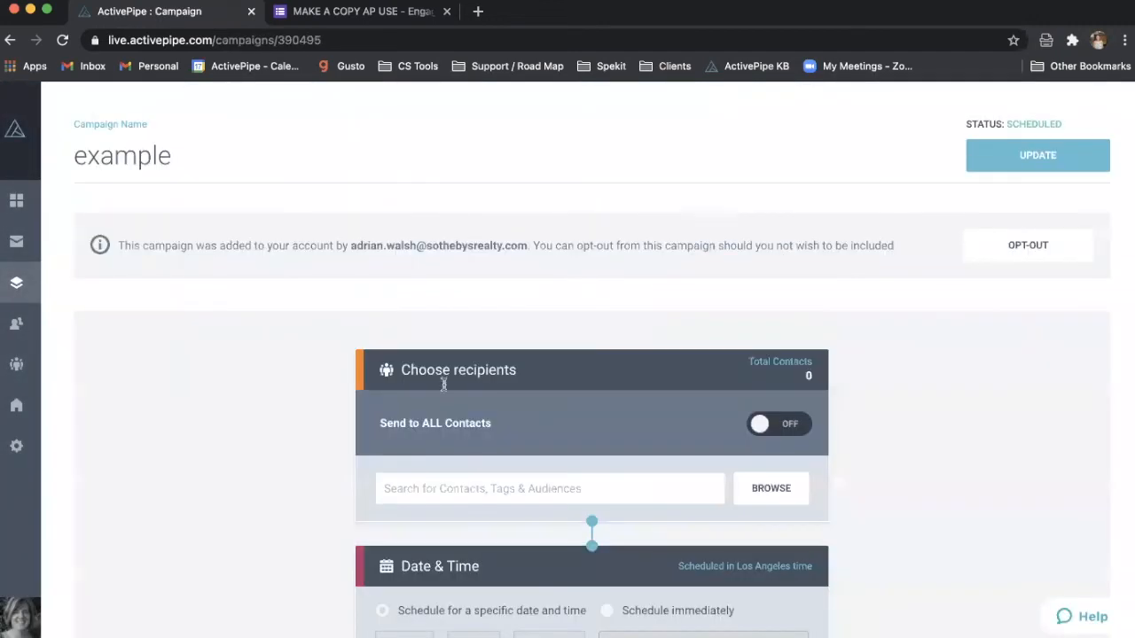
- Scroll to the scheduled panel, then switch back to the admin account from the avatar switcher
{"action": "scroll", "coordinate": [465, 430], "scroll_direction": "down", "scroll_amount": 4}
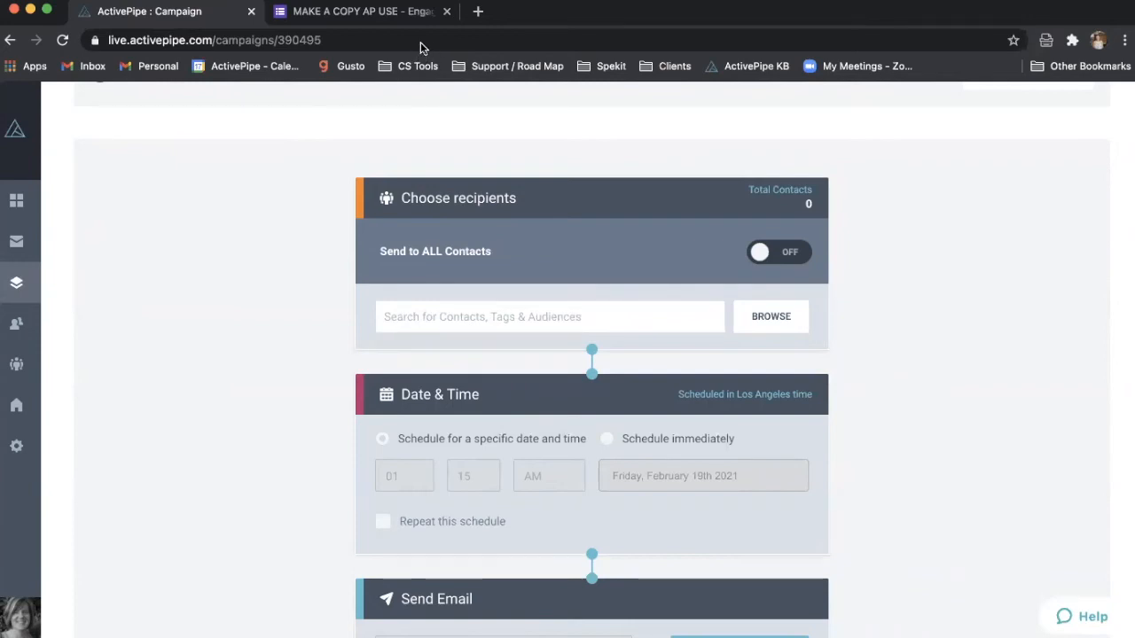
{"action": "scroll", "coordinate": [301, 392], "scroll_direction": "down", "scroll_amount": 3}
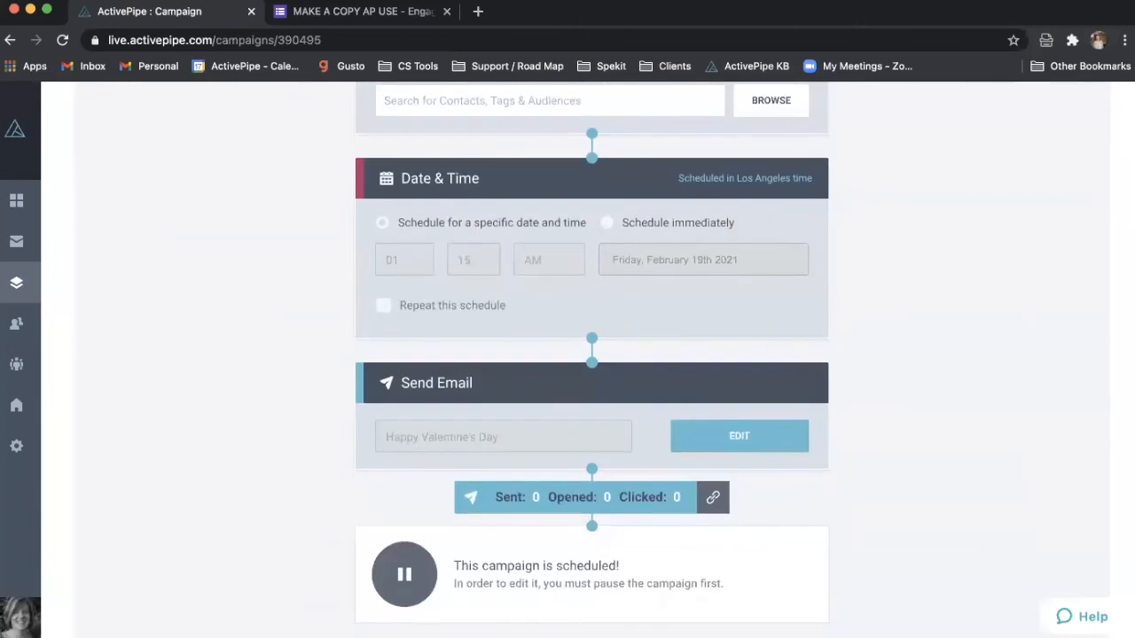
{"action": "left_click", "coordinate": [21, 626]}
{"action": "left_click", "coordinate": [159, 302]}
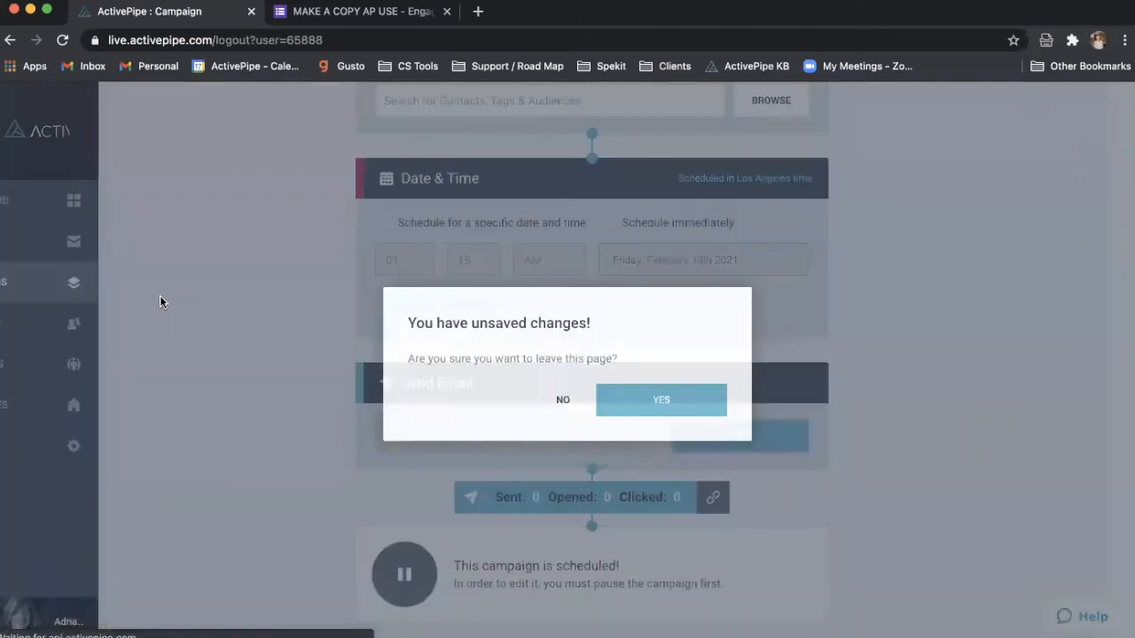
- Confirm leaving despite unsaved changes and open the admin account's Campaigns list
{"action": "left_click", "coordinate": [621, 401]}
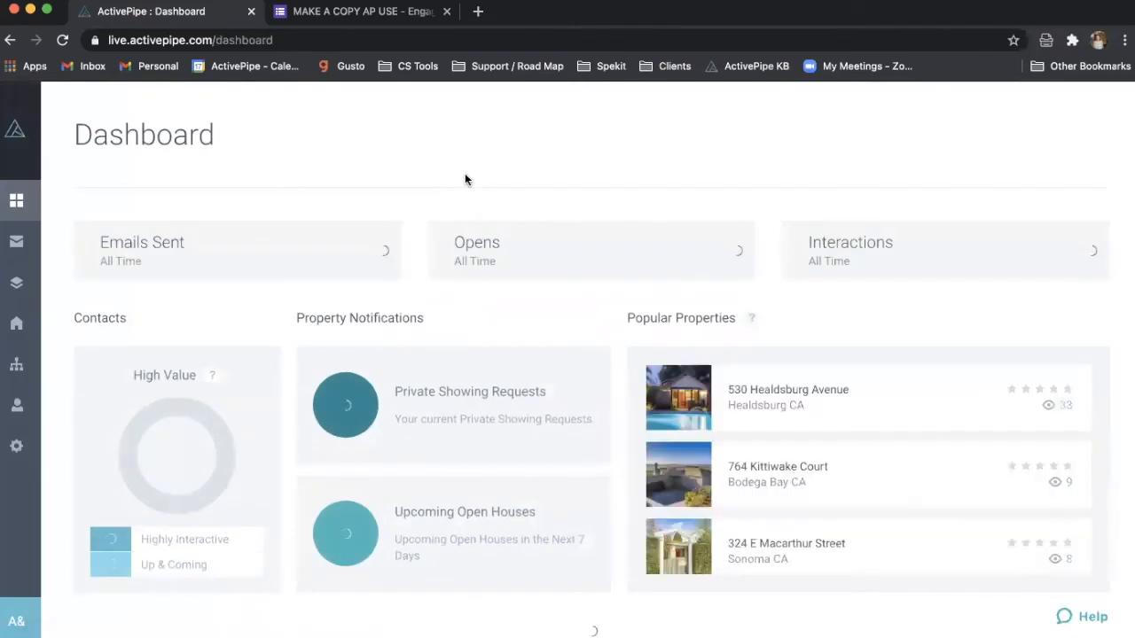
{"action": "mouse_move", "coordinate": [25, 250]}
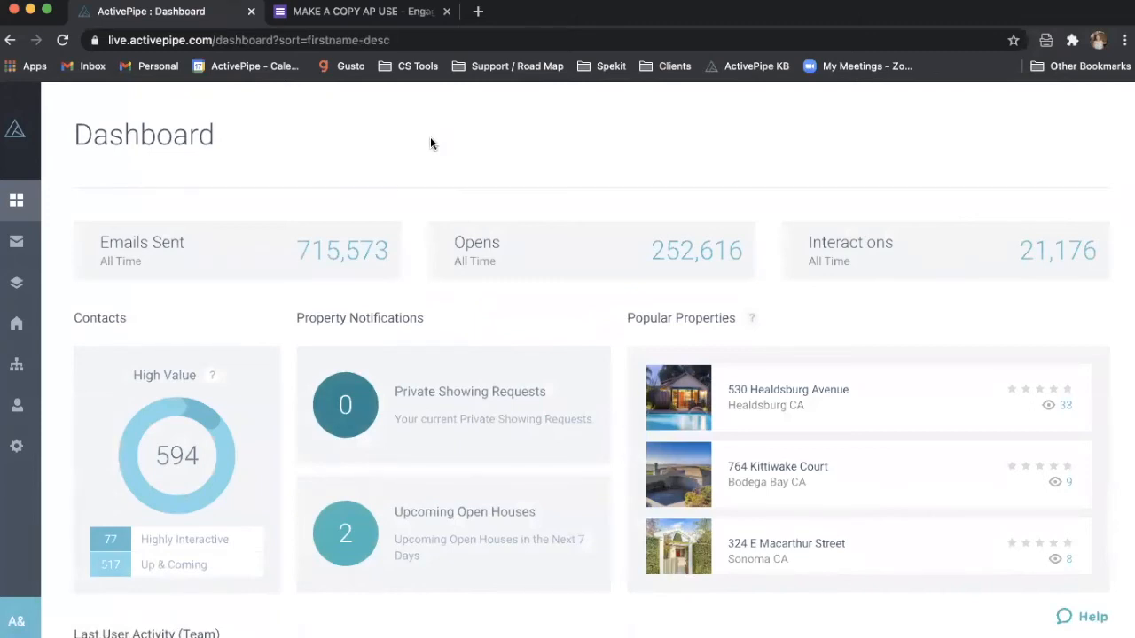
{"action": "mouse_move", "coordinate": [70, 290]}
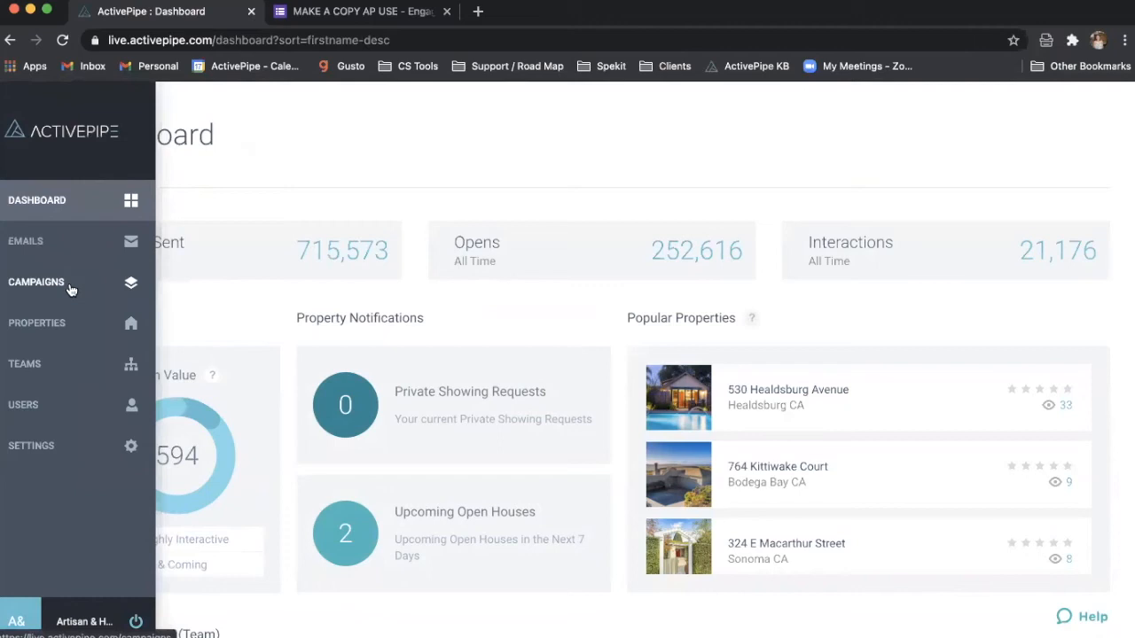
{"action": "left_click", "coordinate": [57, 288]}
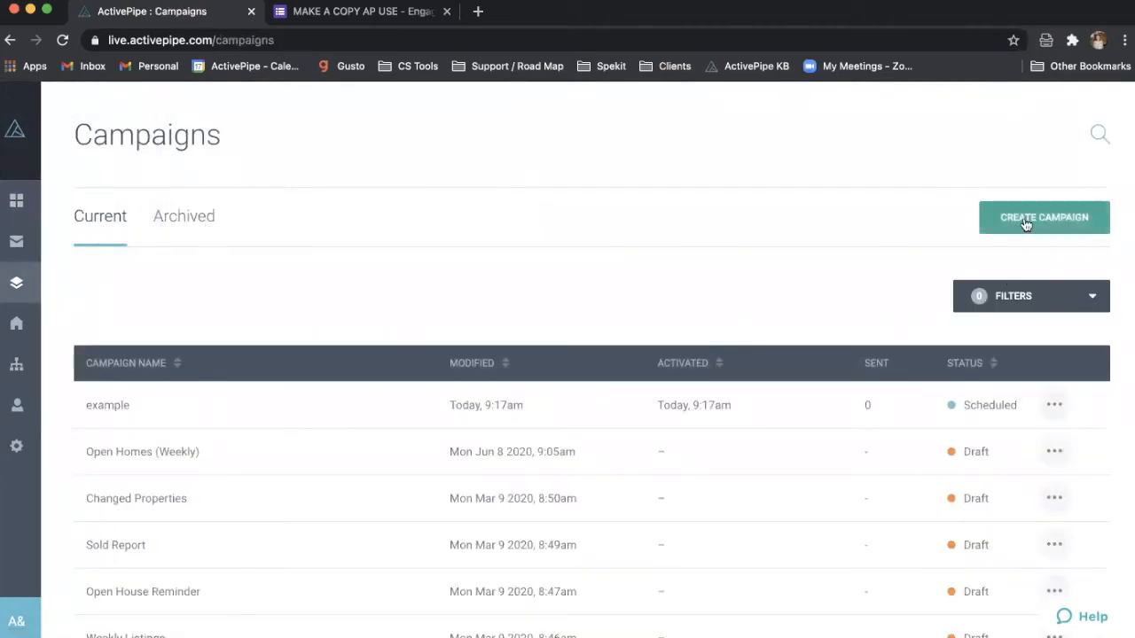
- Delete the example campaign from its ••• menu, confirming the permanent deletion
{"action": "left_click", "coordinate": [1064, 404]}
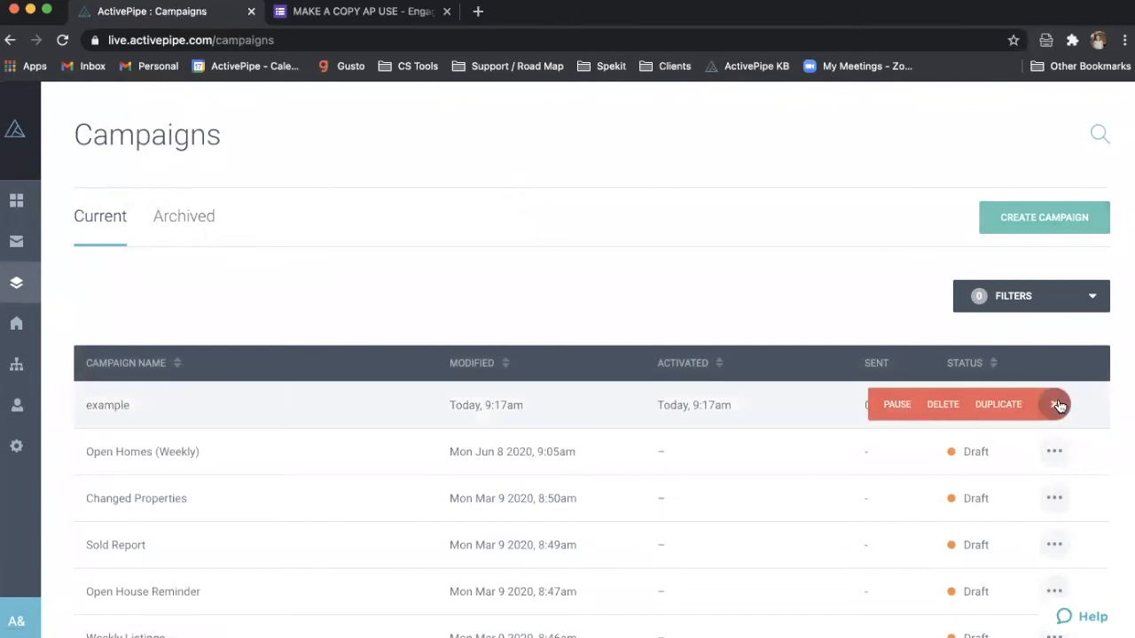
{"action": "left_click", "coordinate": [935, 405]}
{"action": "left_click", "coordinate": [645, 380]}
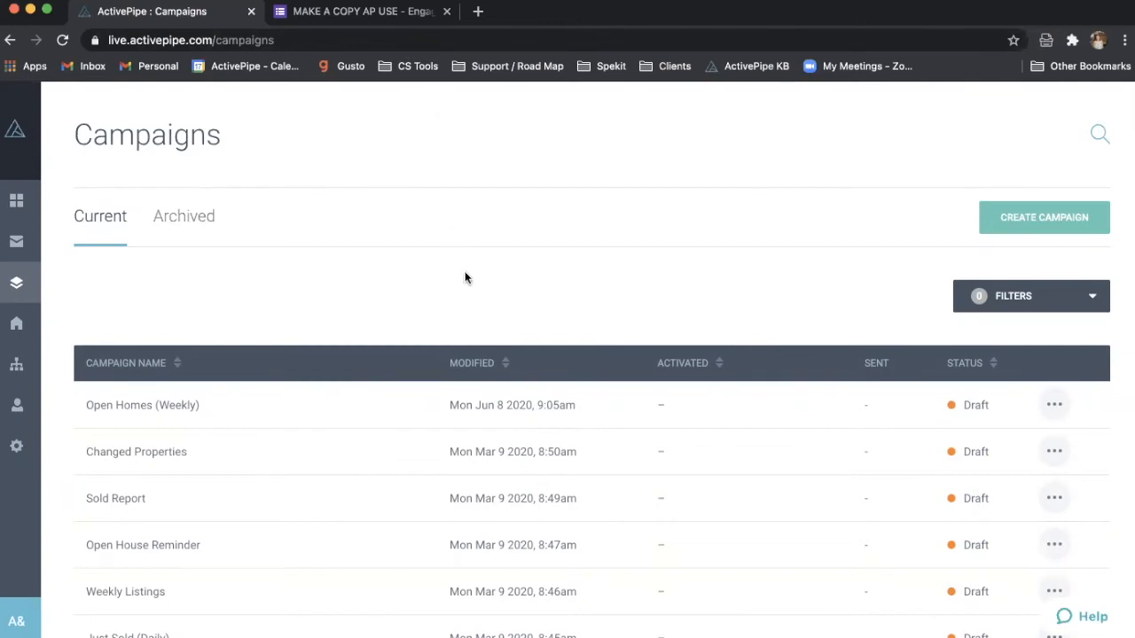
{"action": "left_click", "coordinate": [1033, 222]}
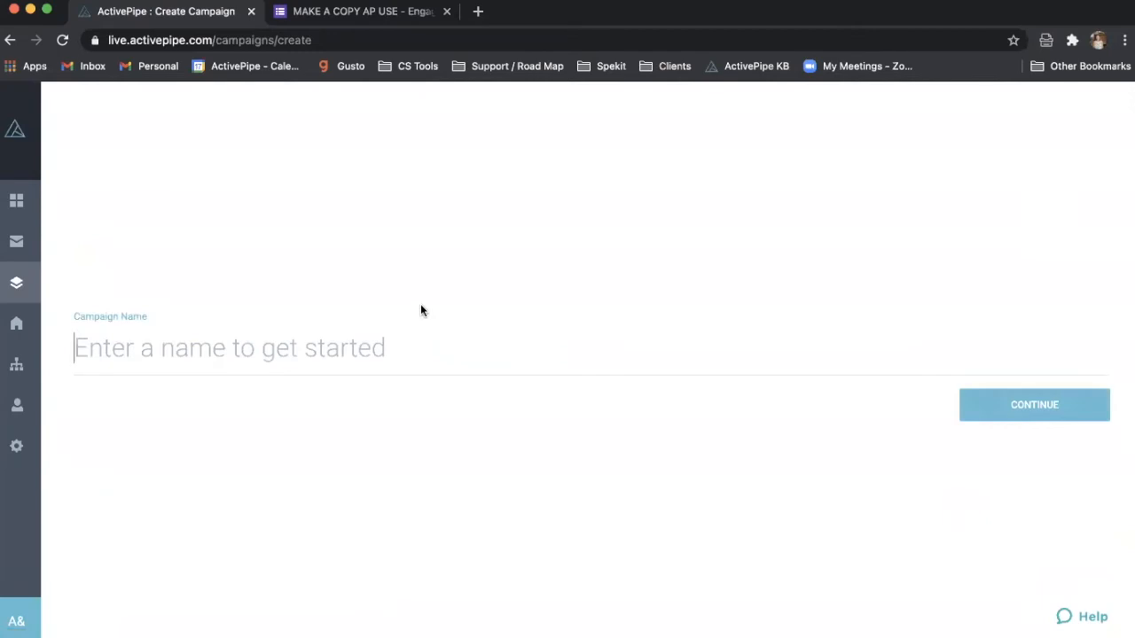
- Name the new campaign 'example' and browse the recipient tag list without choosing any tag
{"action": "type", "text": "example"}
{"action": "key", "text": "Return"}
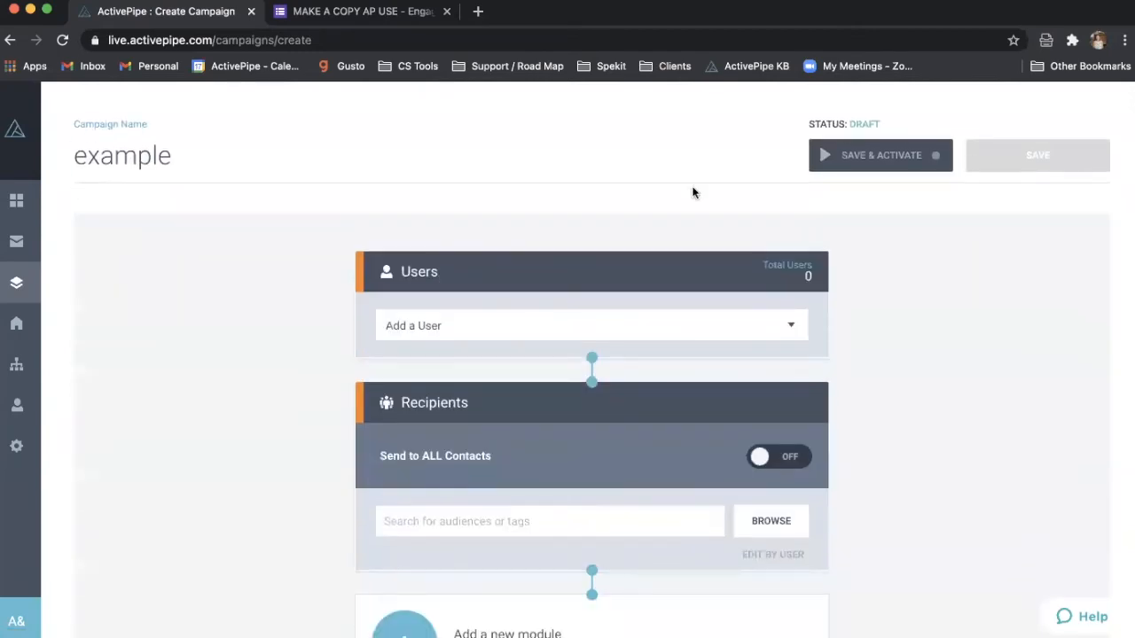
{"action": "scroll", "coordinate": [628, 400], "scroll_direction": "down", "scroll_amount": 3}
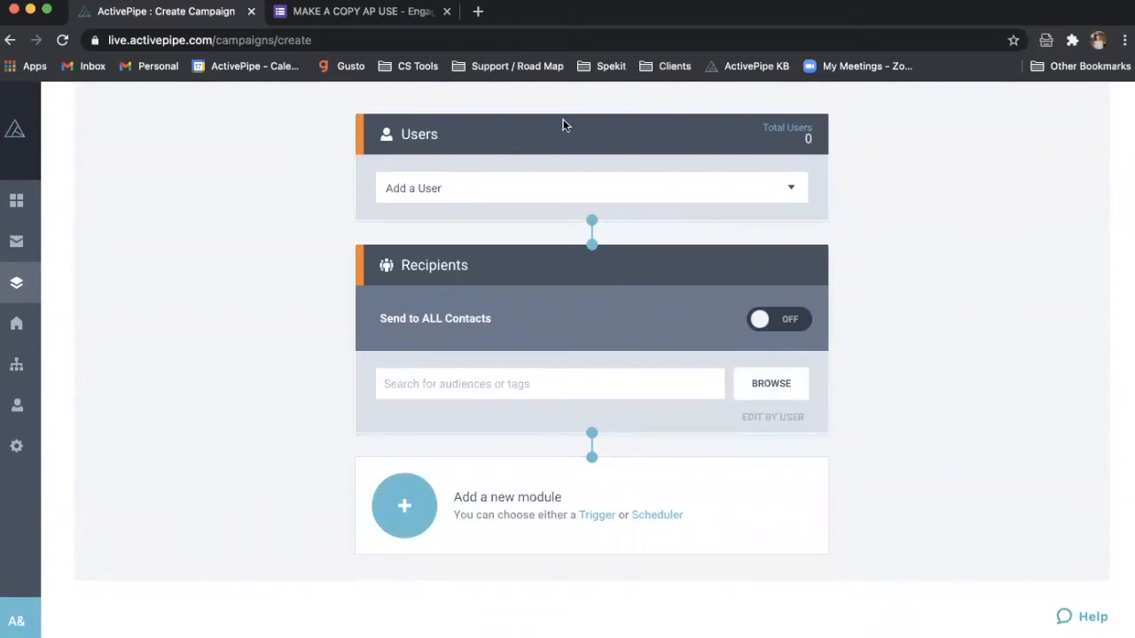
{"action": "left_click", "coordinate": [533, 382]}
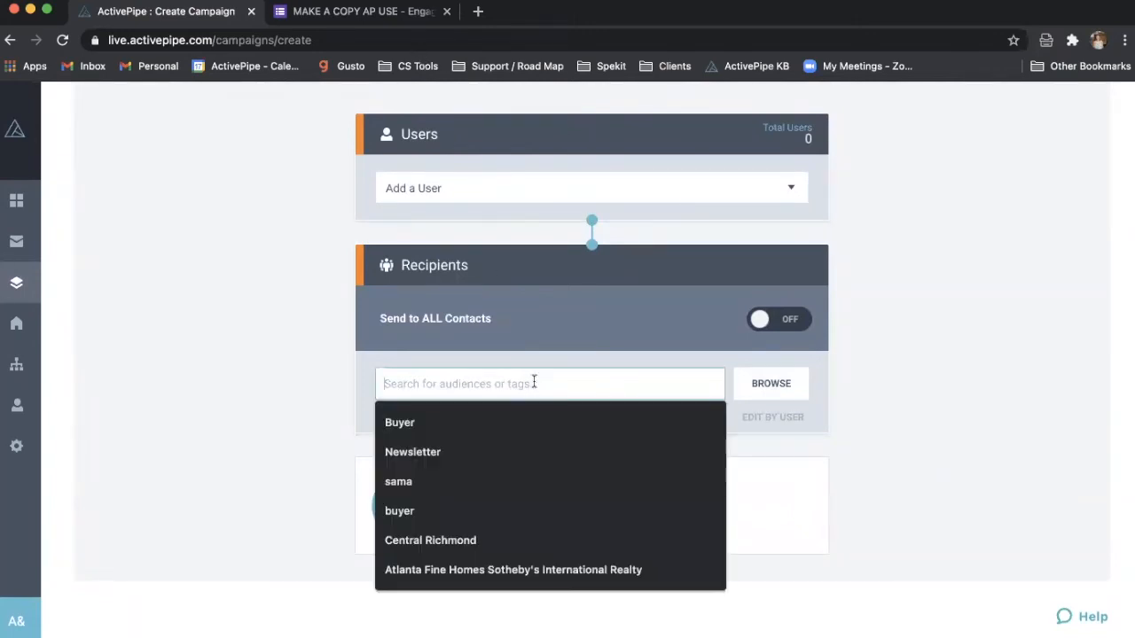
{"action": "left_click", "coordinate": [770, 384]}
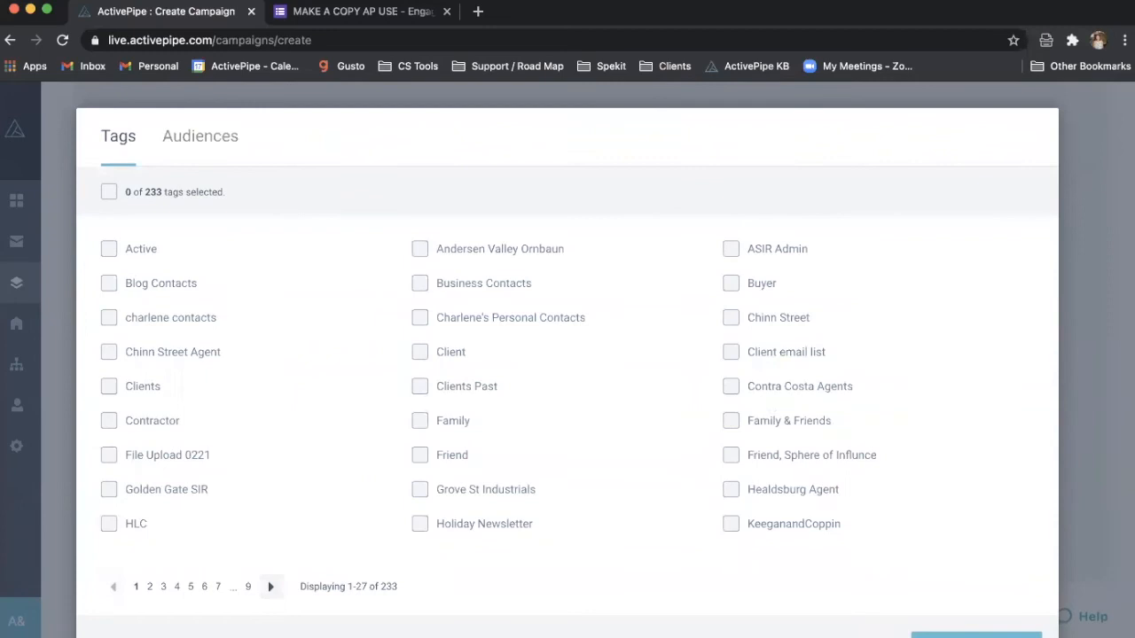
{"action": "left_click", "coordinate": [976, 635]}
- Add the agent user to the campaign and reopen the recipient tag list
{"action": "left_click", "coordinate": [655, 187]}
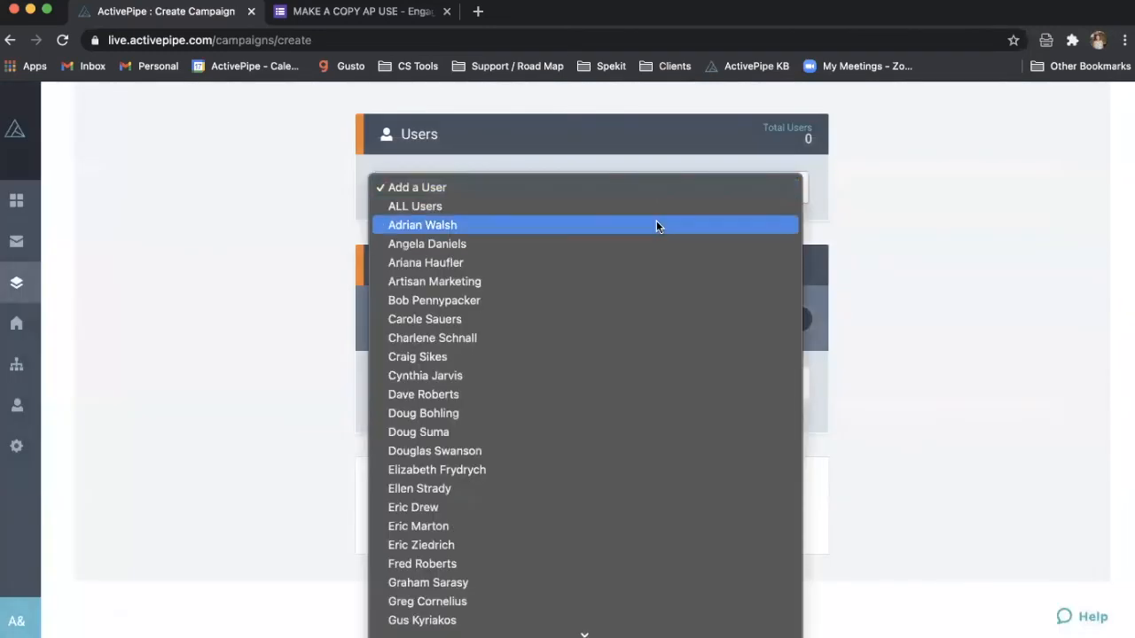
{"action": "left_click", "coordinate": [656, 225]}
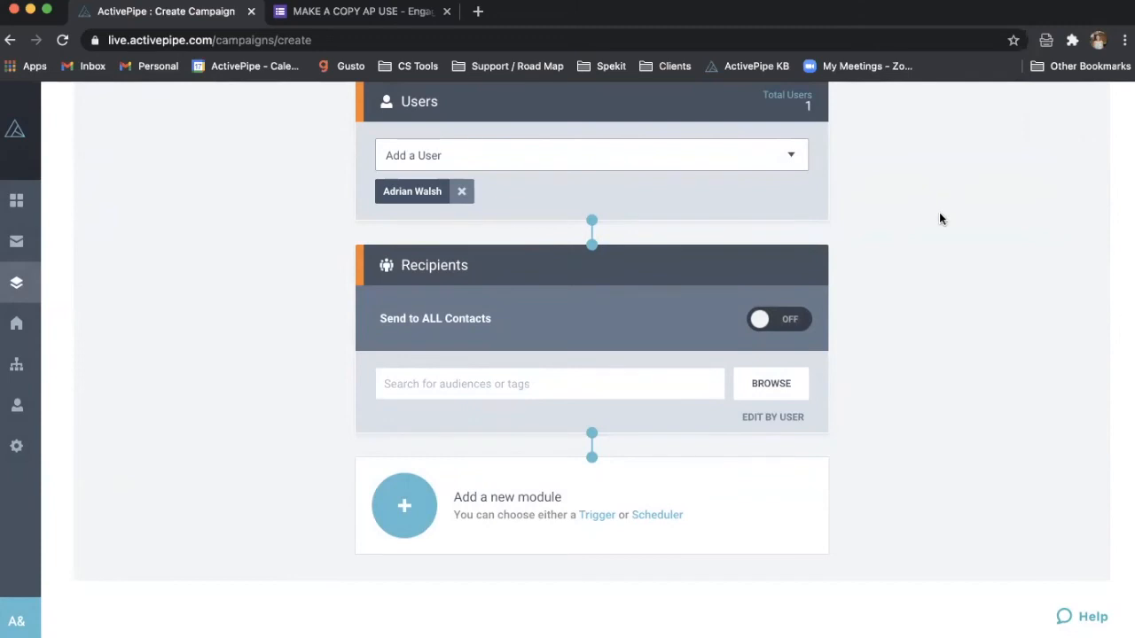
{"action": "left_click", "coordinate": [771, 384]}
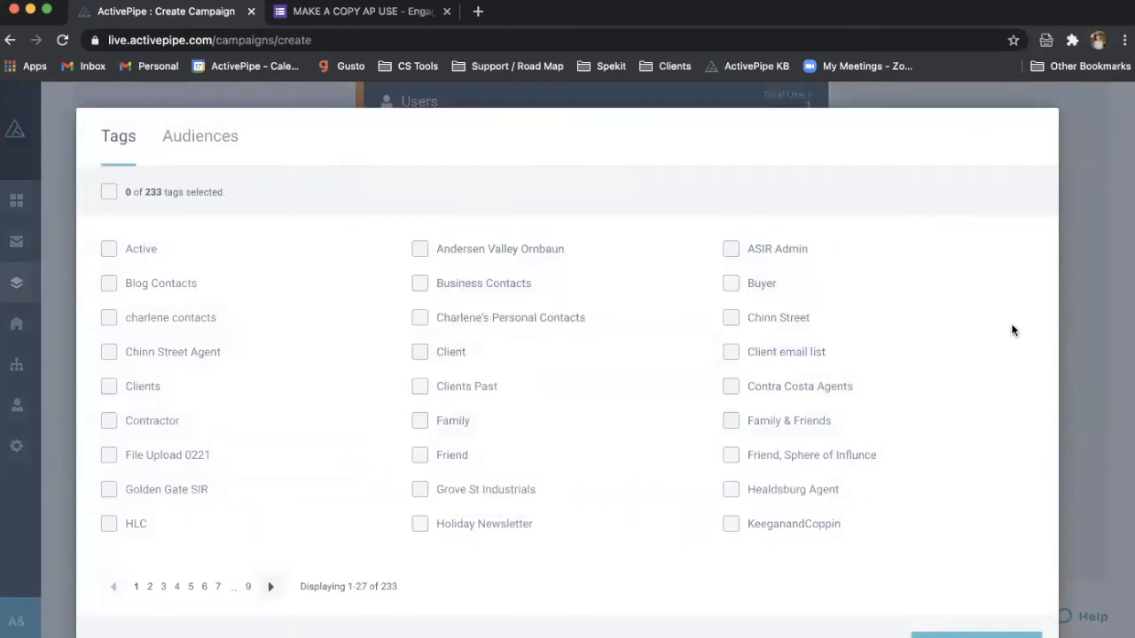
- Close the tag list unchanged, then open and close the per-user recipients window
{"action": "scroll", "coordinate": [1012, 329], "scroll_direction": "down", "scroll_amount": 2}
{"action": "left_click", "coordinate": [877, 593]}
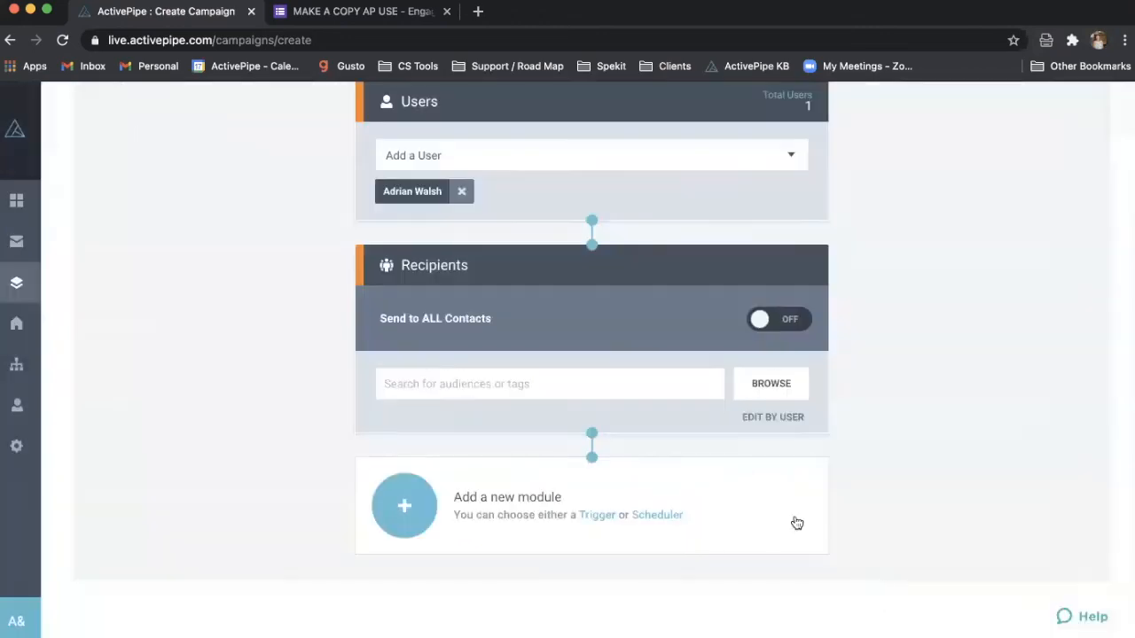
{"action": "left_click", "coordinate": [762, 420]}
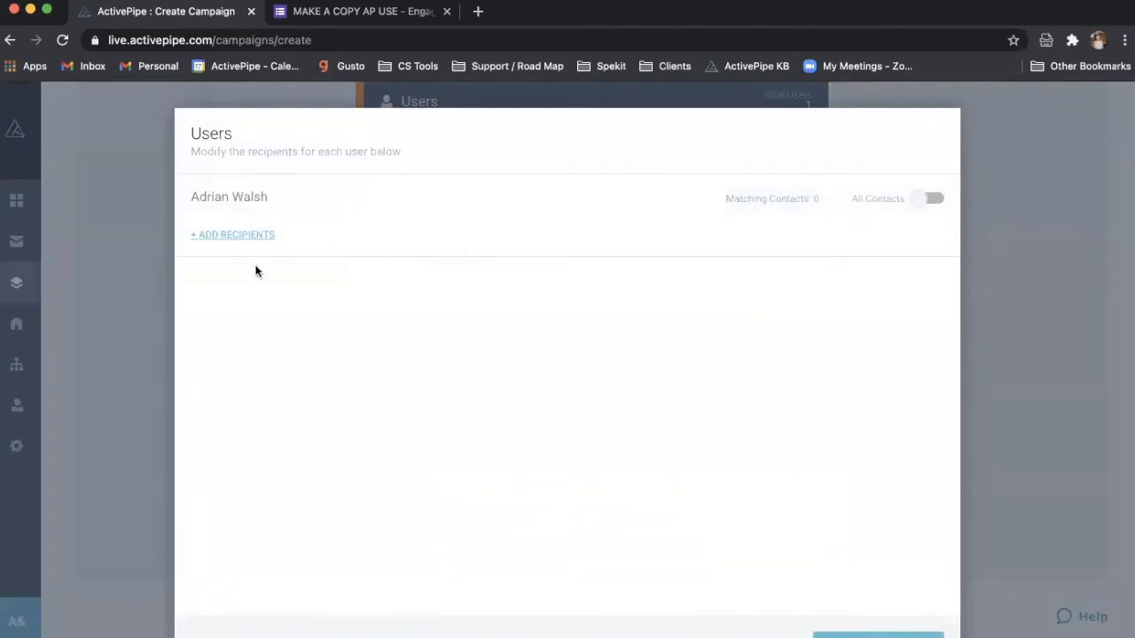
{"action": "left_click", "coordinate": [1002, 208]}
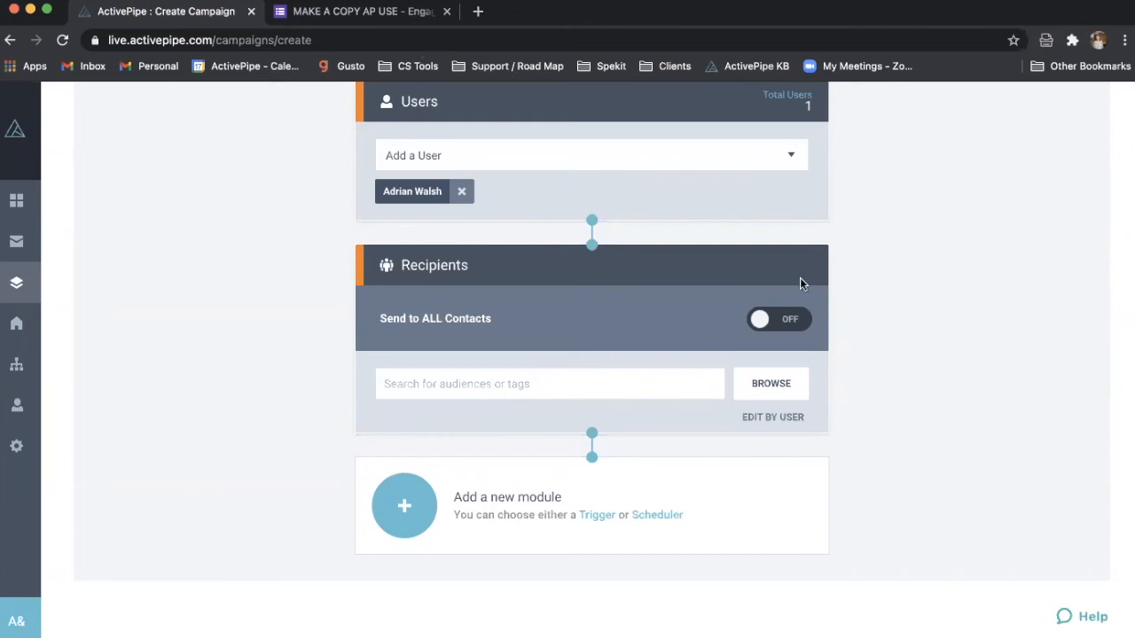
{"action": "scroll", "coordinate": [815, 346], "scroll_direction": "up", "scroll_amount": 2}
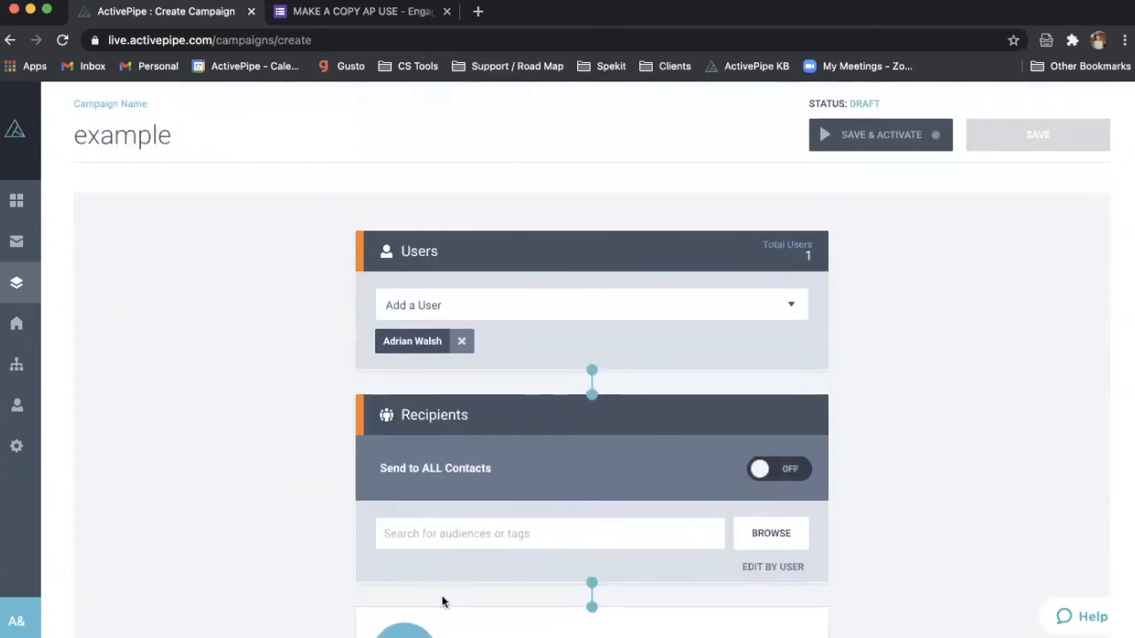
{"action": "scroll", "coordinate": [467, 571], "scroll_direction": "down", "scroll_amount": 2}
{"action": "scroll", "coordinate": [468, 571], "scroll_direction": "up", "scroll_amount": 1}
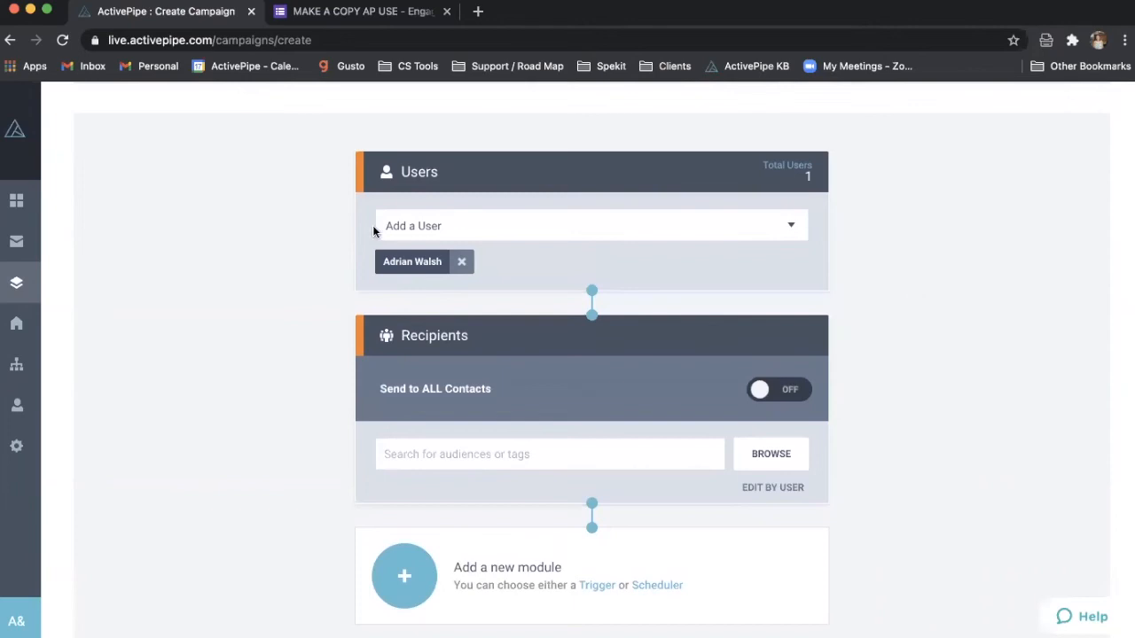
{"action": "left_click", "coordinate": [463, 263]}
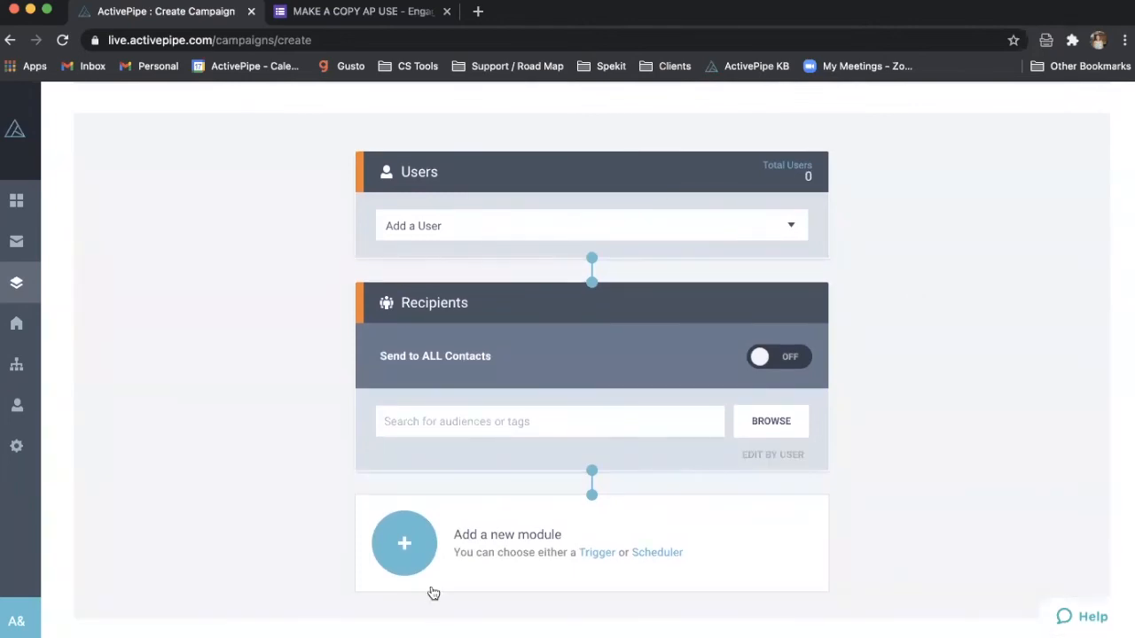
{"action": "left_click", "coordinate": [668, 232]}
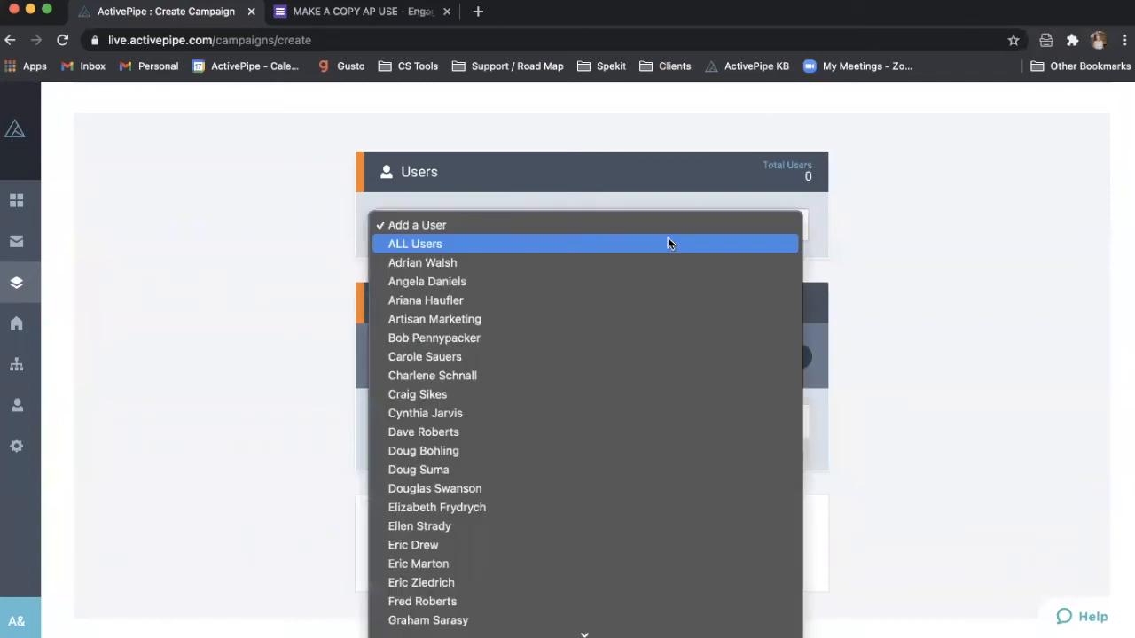
{"action": "left_click", "coordinate": [669, 262]}
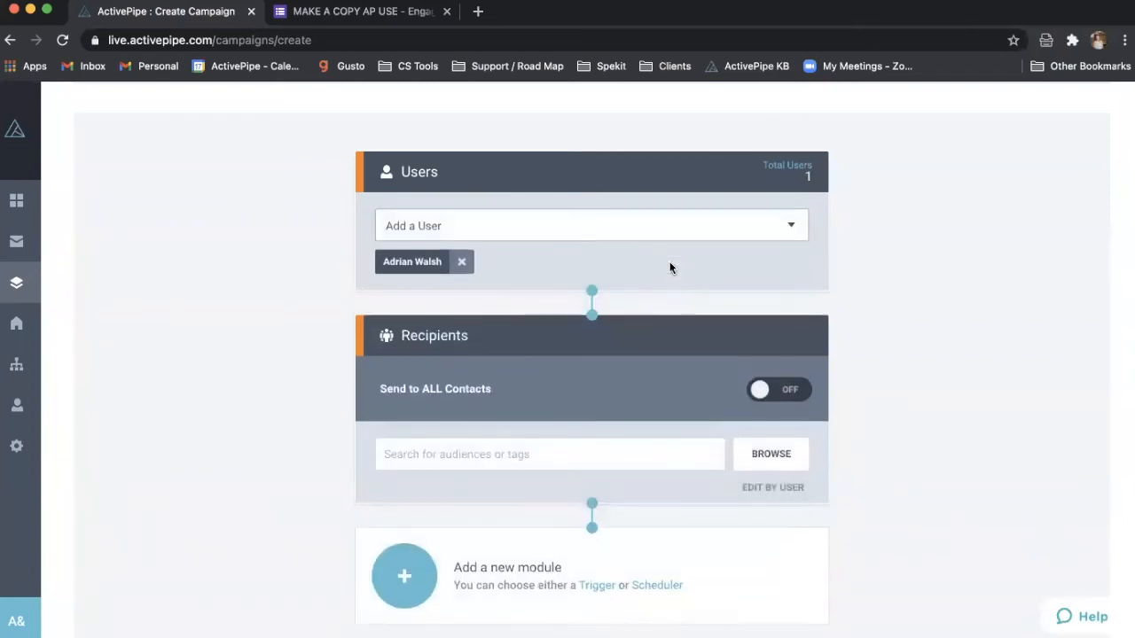
{"action": "scroll", "coordinate": [670, 264], "scroll_direction": "down", "scroll_amount": 1}
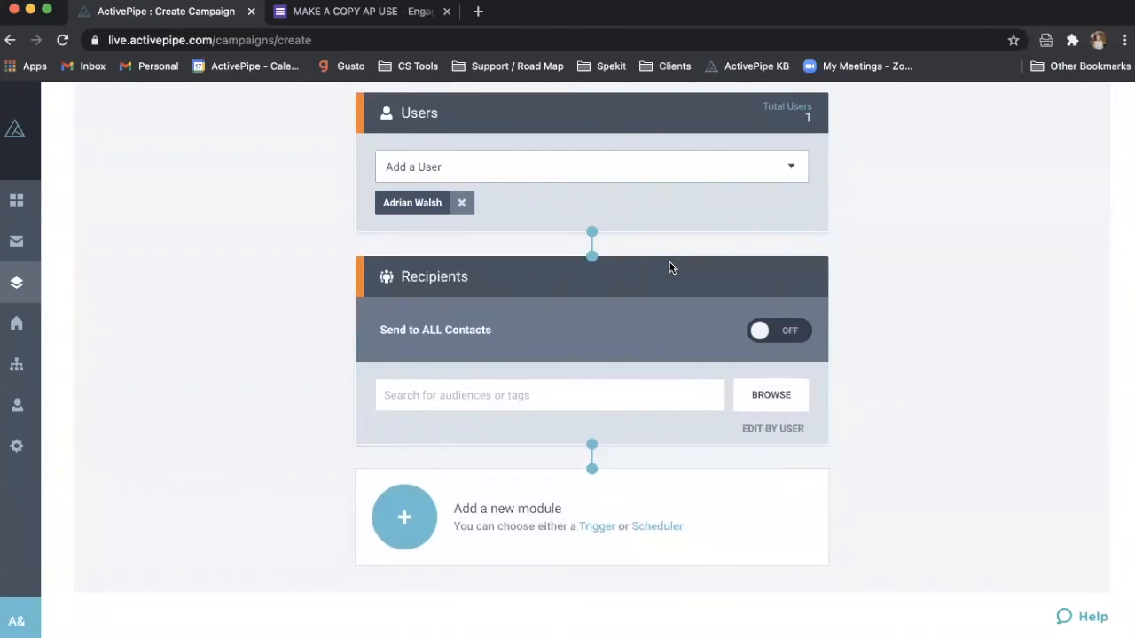
{"action": "left_click", "coordinate": [424, 509]}
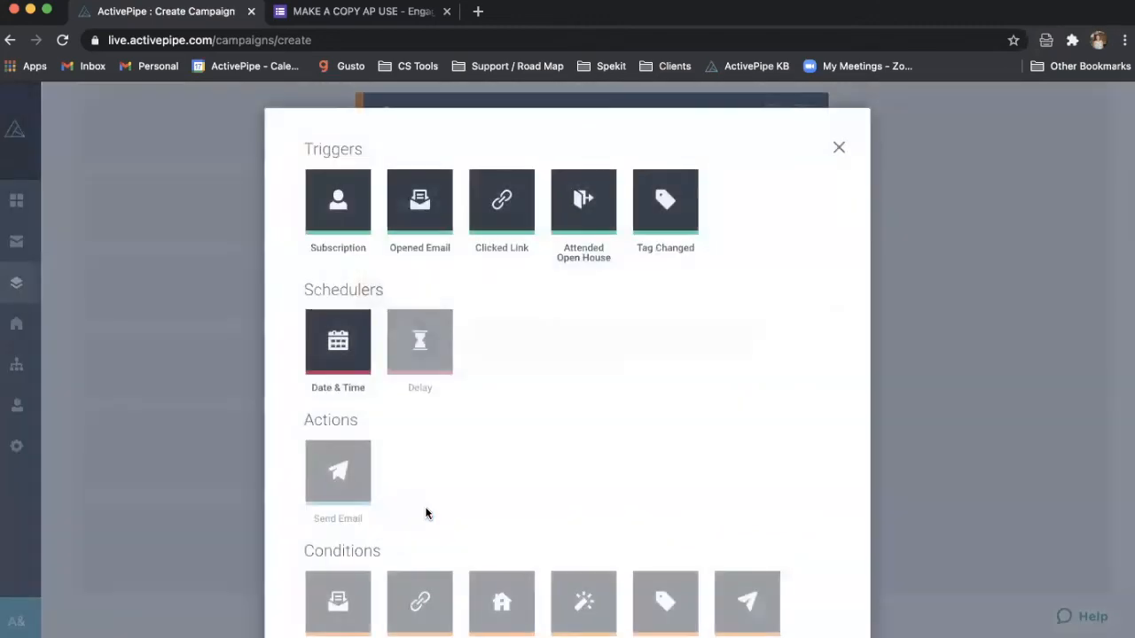
- Add a Tag Changed trigger set to Added and enter 'Past Client' as its tag name
{"action": "left_click", "coordinate": [676, 193]}
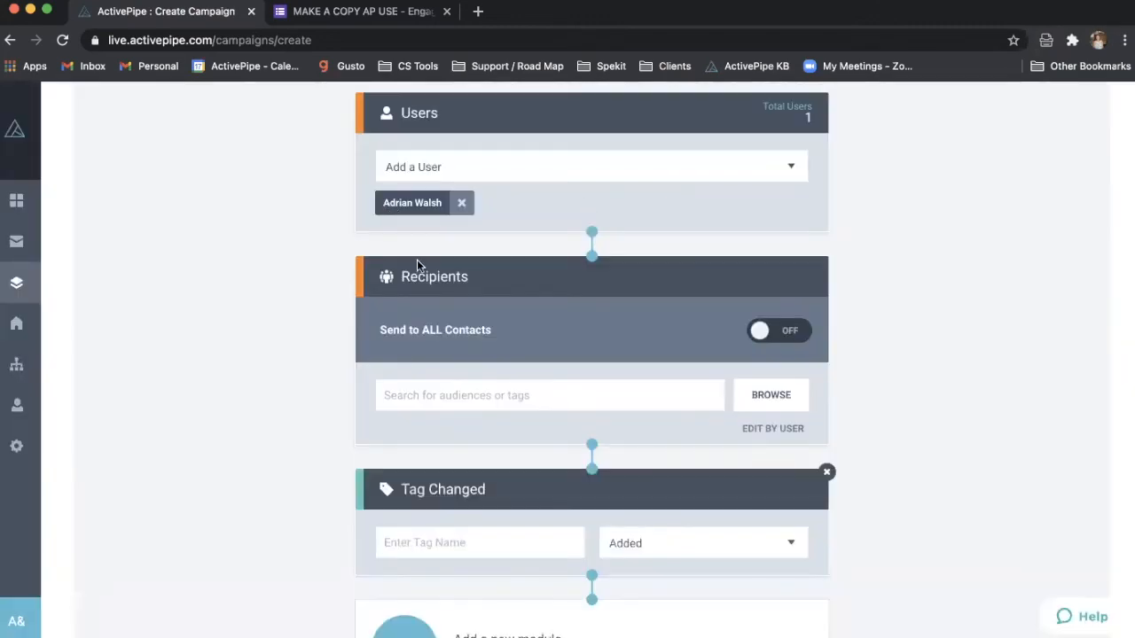
{"action": "scroll", "coordinate": [416, 260], "scroll_direction": "down", "scroll_amount": 2}
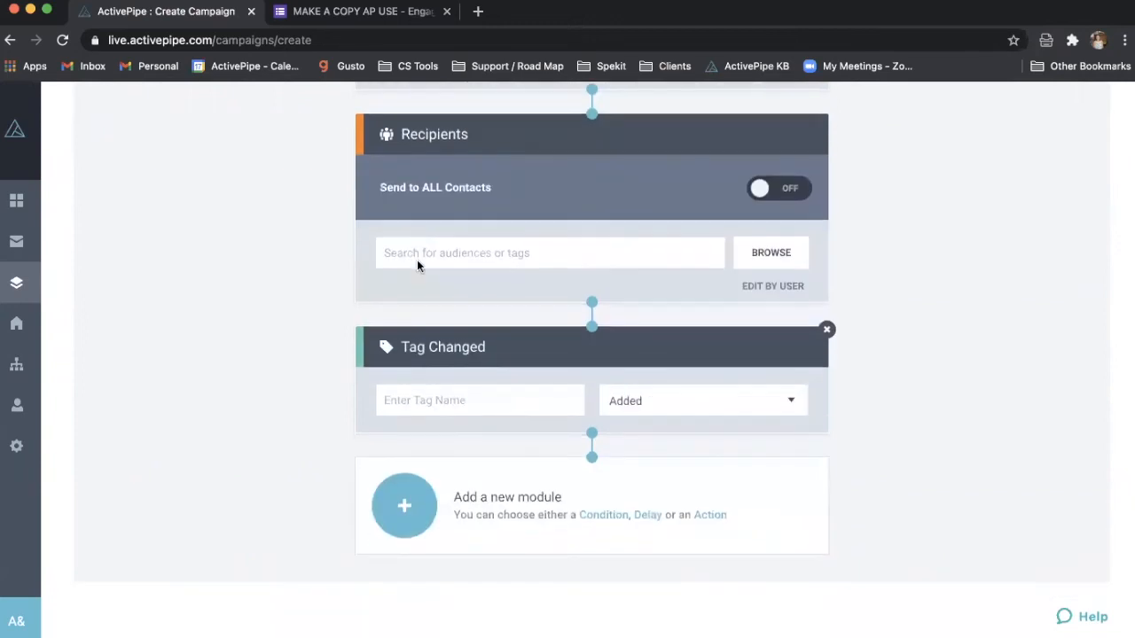
{"action": "left_click", "coordinate": [445, 400]}
{"action": "type", "text": "Past"}
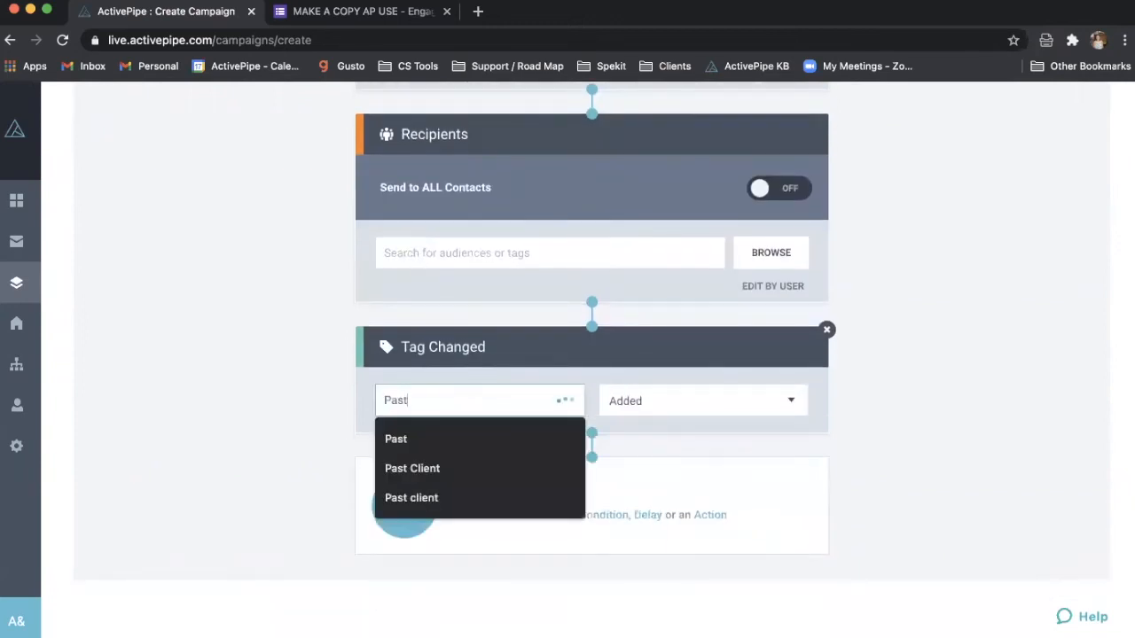
{"action": "type", "text": " Client"}
- Set the Tag Changed trigger to Past Client and add a Send Email module with no email chosen
{"action": "left_click", "coordinate": [945, 356]}
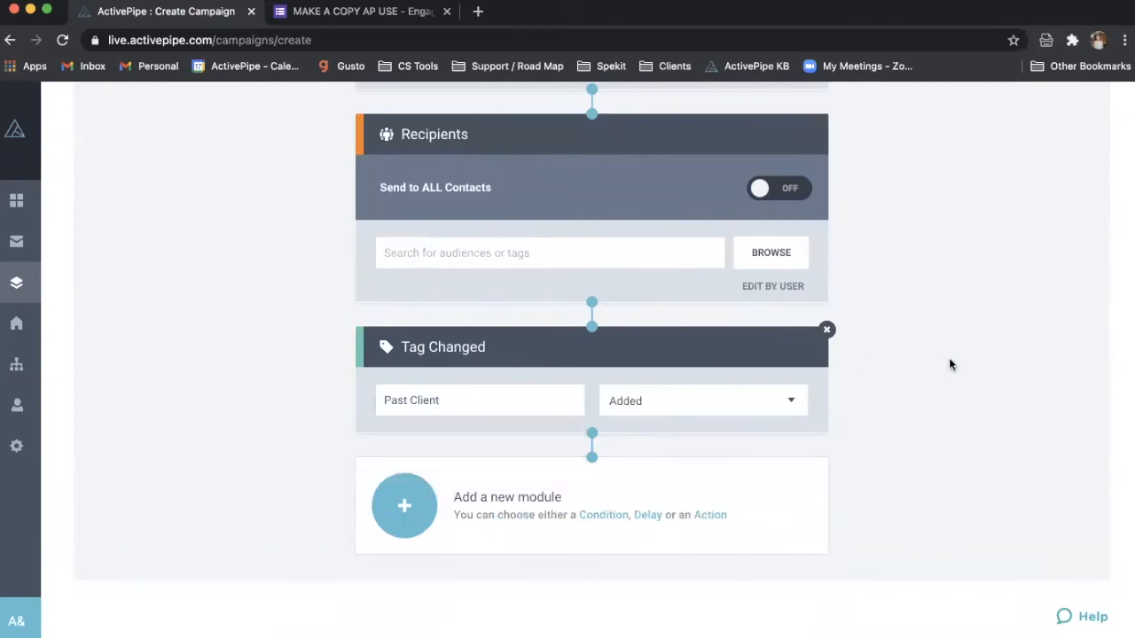
{"action": "left_click", "coordinate": [417, 516]}
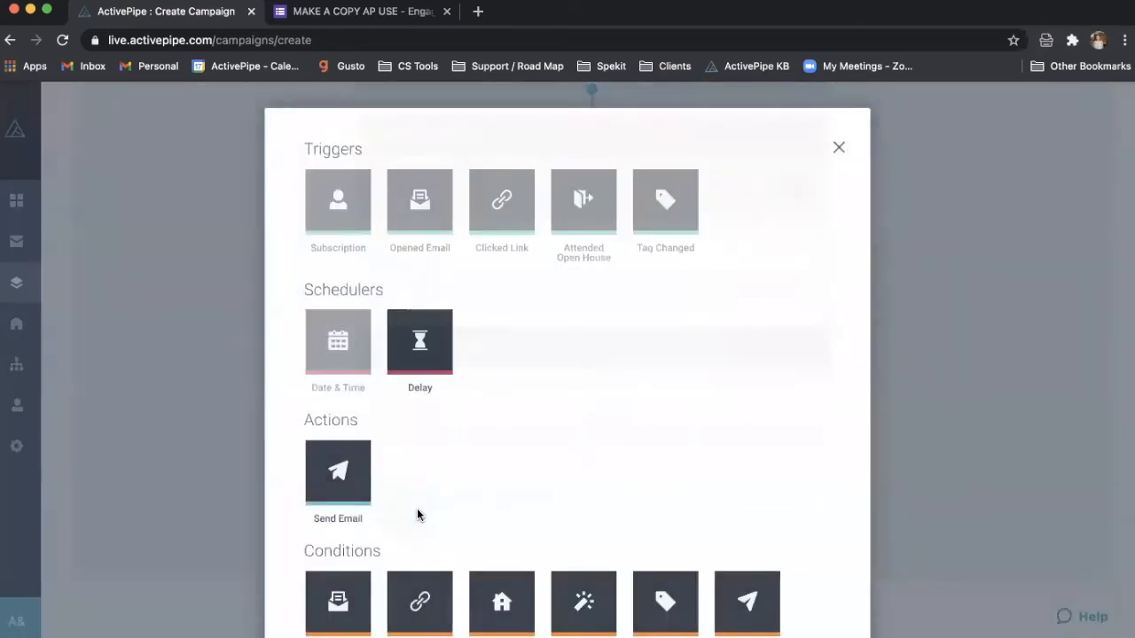
{"action": "left_click", "coordinate": [337, 496]}
{"action": "left_click", "coordinate": [519, 558]}
{"action": "left_click", "coordinate": [519, 555]}
{"action": "scroll", "coordinate": [518, 558], "scroll_direction": "down", "scroll_amount": 2}
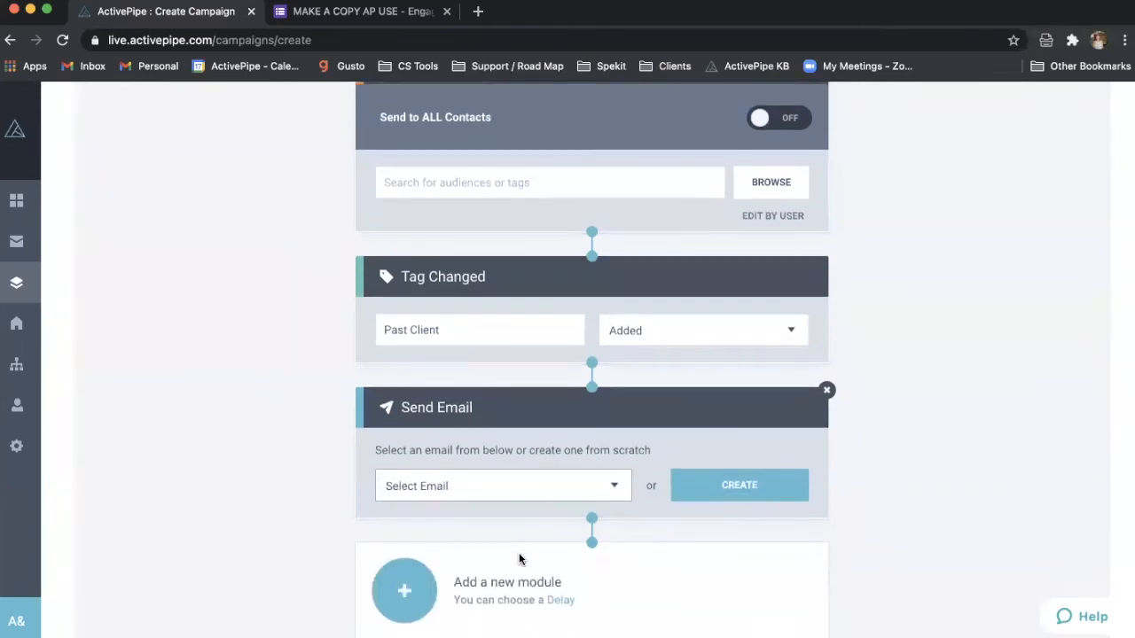
{"action": "scroll", "coordinate": [522, 560], "scroll_direction": "down", "scroll_amount": 2}
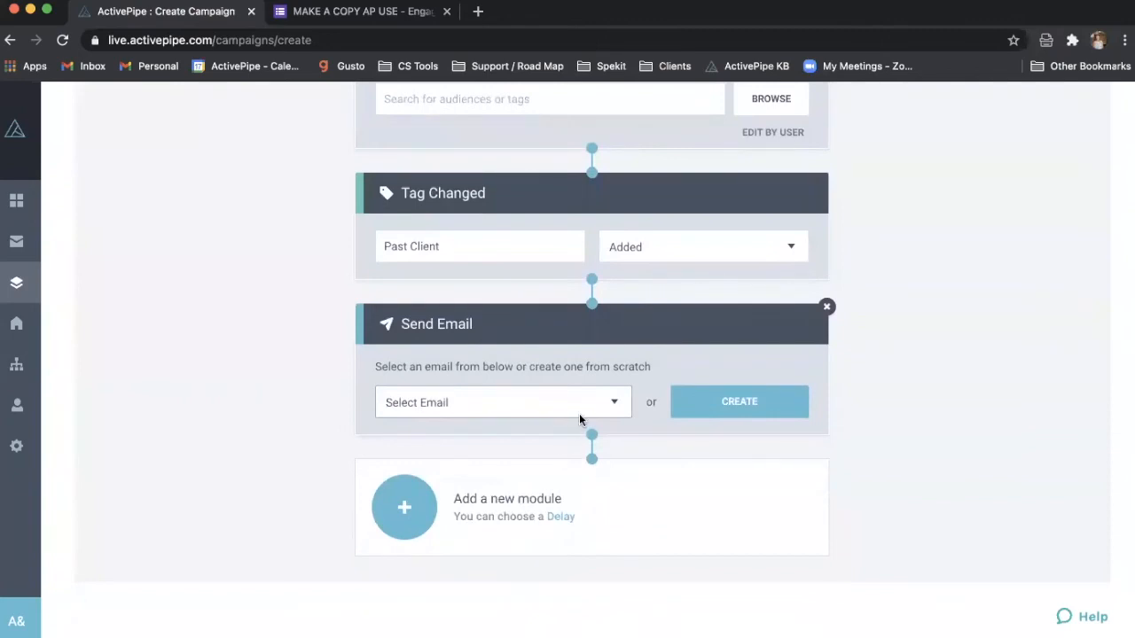
{"action": "left_click", "coordinate": [400, 510]}
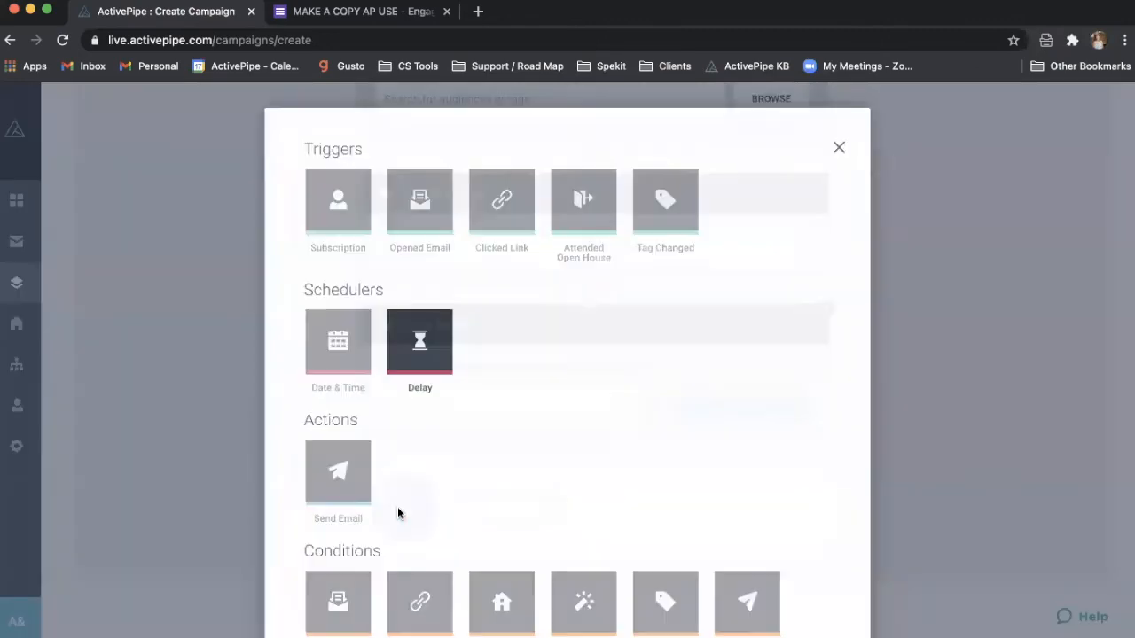
- Add a Delay module of 6 Months after the Send Email step
{"action": "left_click", "coordinate": [428, 372]}
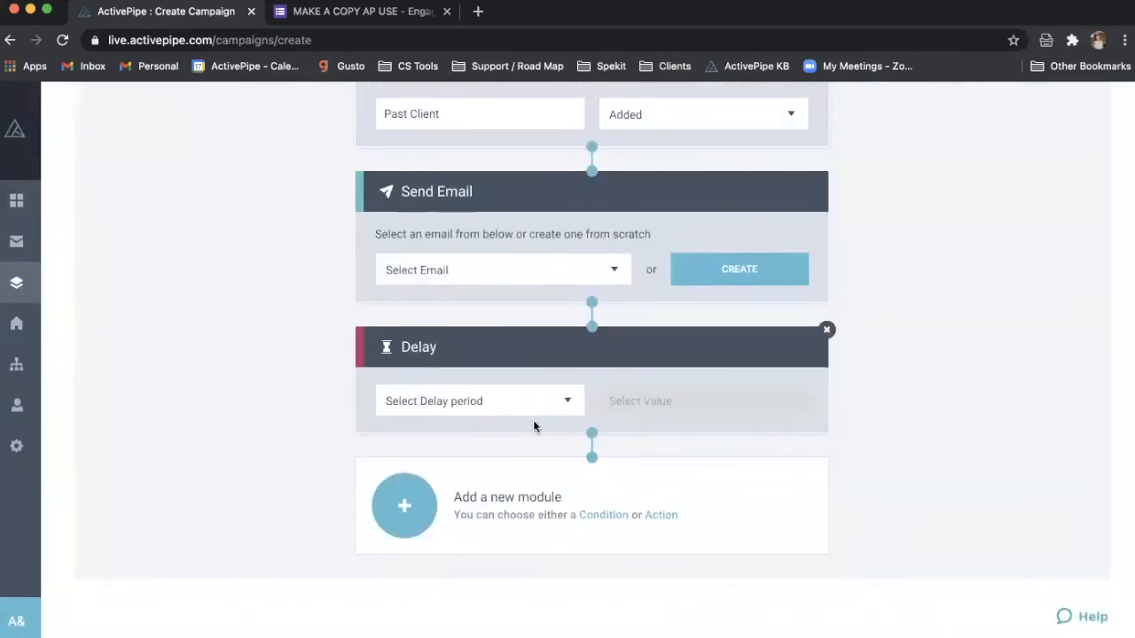
{"action": "left_click", "coordinate": [533, 408]}
{"action": "left_click", "coordinate": [567, 456]}
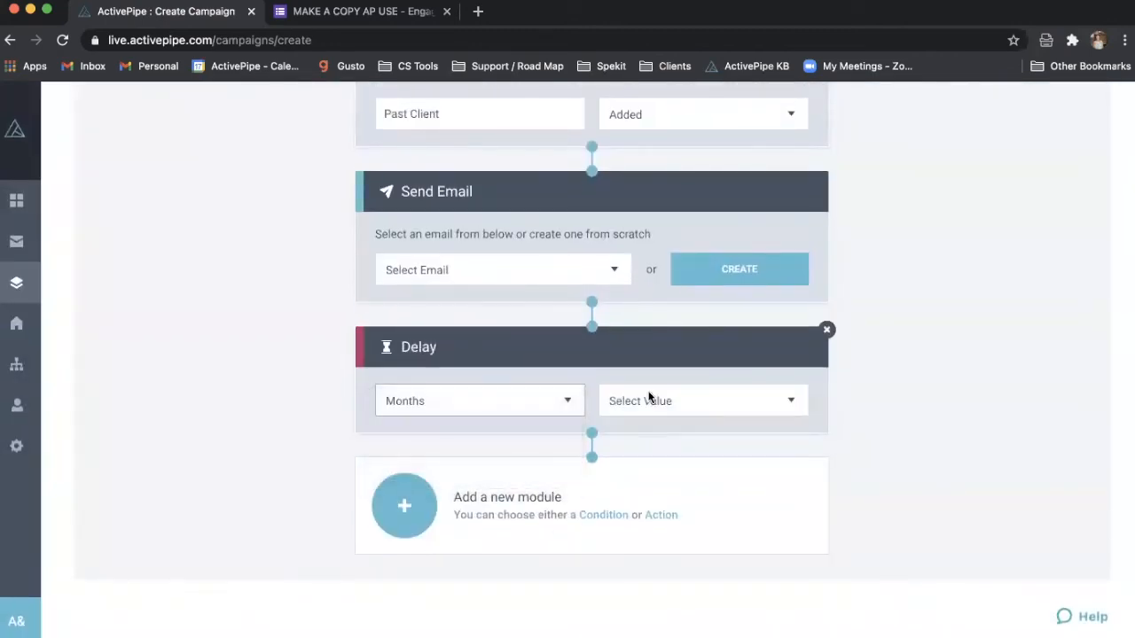
{"action": "left_click", "coordinate": [648, 401]}
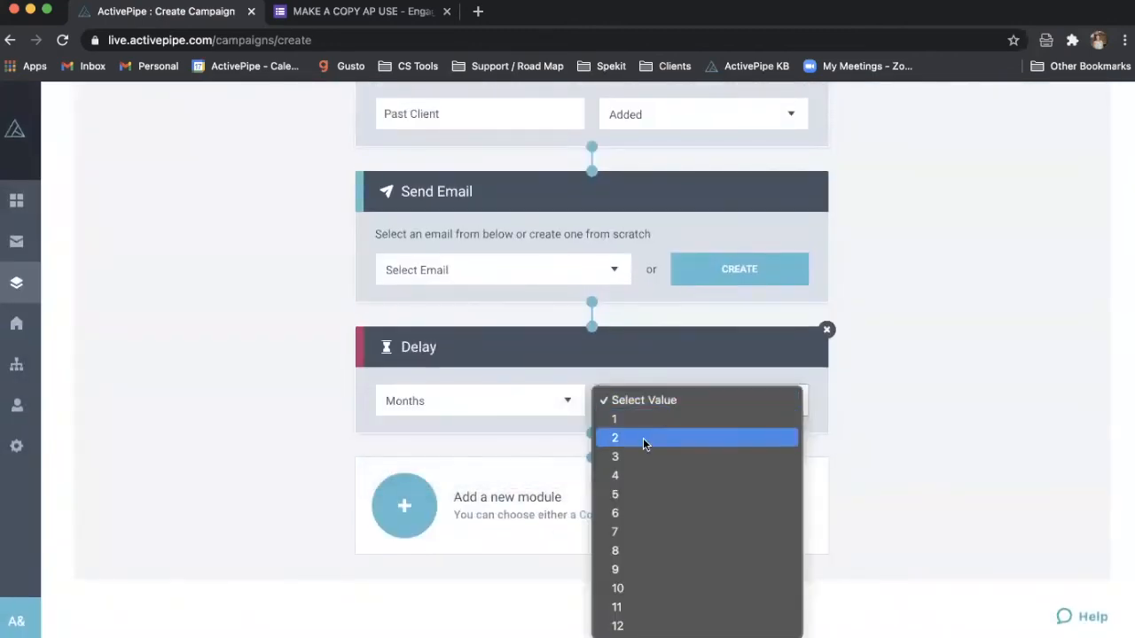
{"action": "left_click", "coordinate": [640, 515]}
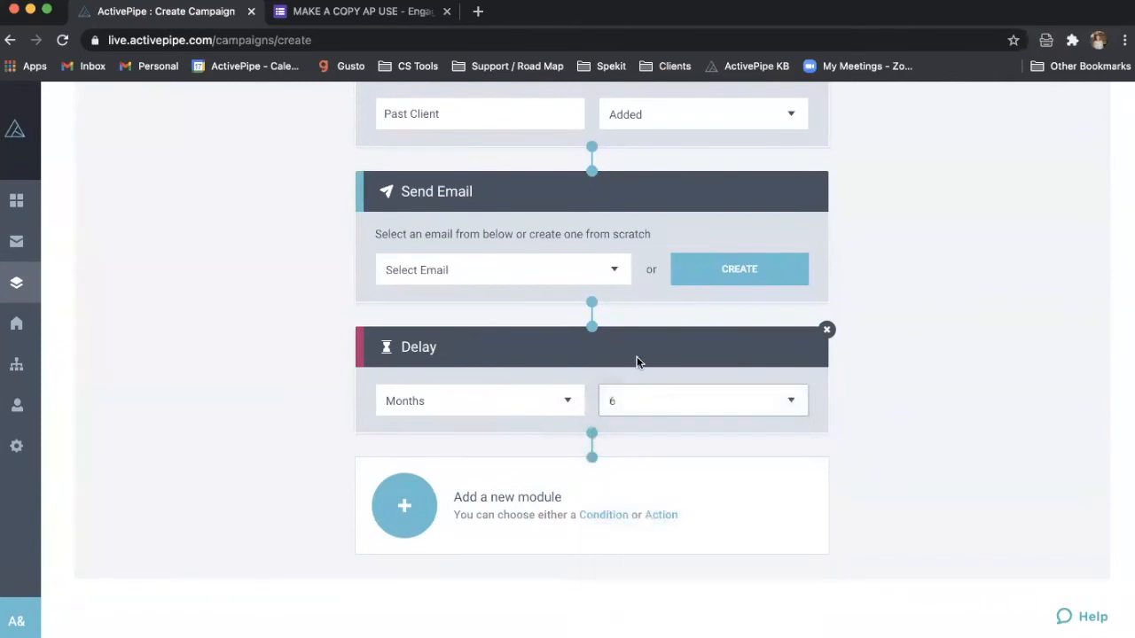
{"action": "left_click", "coordinate": [407, 499]}
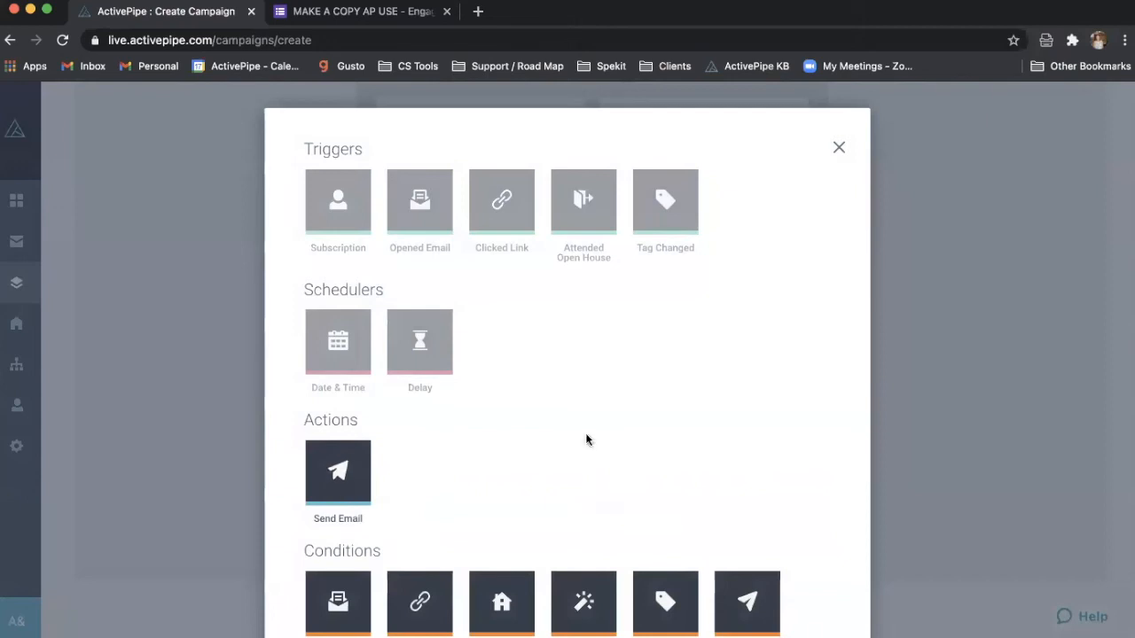
- Remove the assigned user from the campaign, leaving no user selected
{"action": "left_click", "coordinate": [1057, 308]}
{"action": "scroll", "coordinate": [733, 419], "scroll_direction": "up", "scroll_amount": 2}
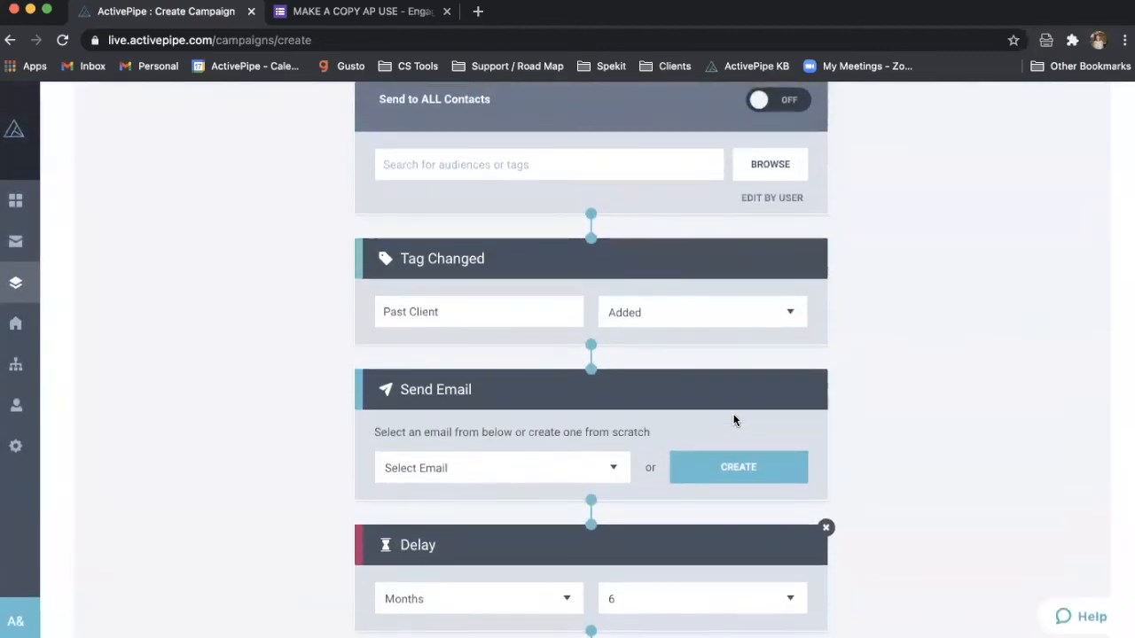
{"action": "scroll", "coordinate": [734, 418], "scroll_direction": "up", "scroll_amount": 2}
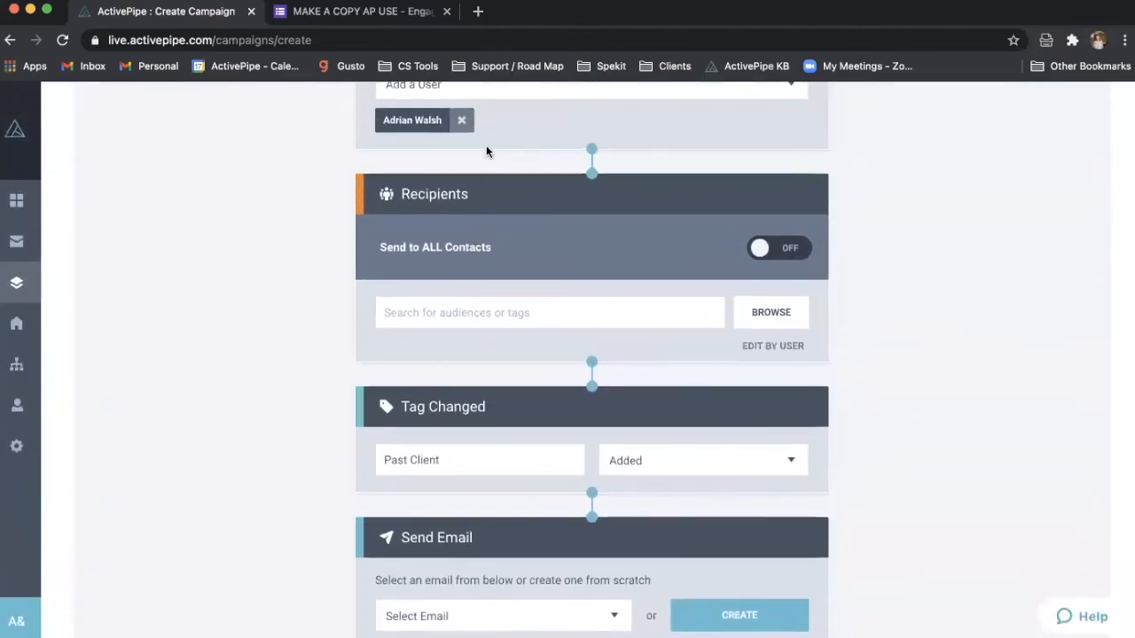
{"action": "scroll", "coordinate": [487, 147], "scroll_direction": "up", "scroll_amount": 1}
{"action": "left_click", "coordinate": [461, 216]}
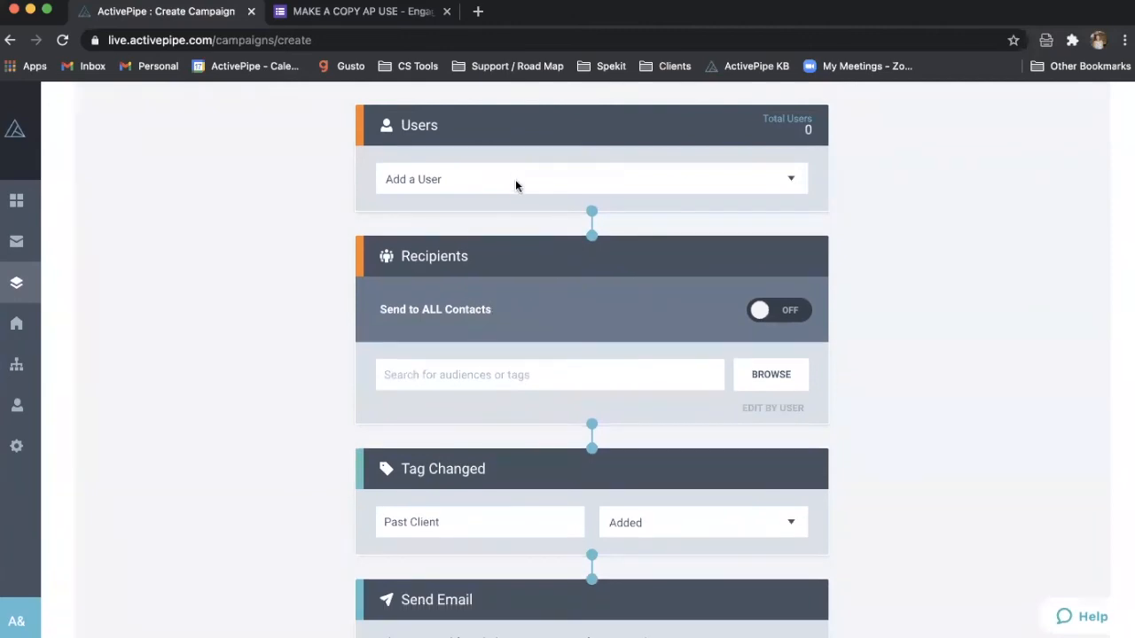
{"action": "left_click", "coordinate": [516, 183]}
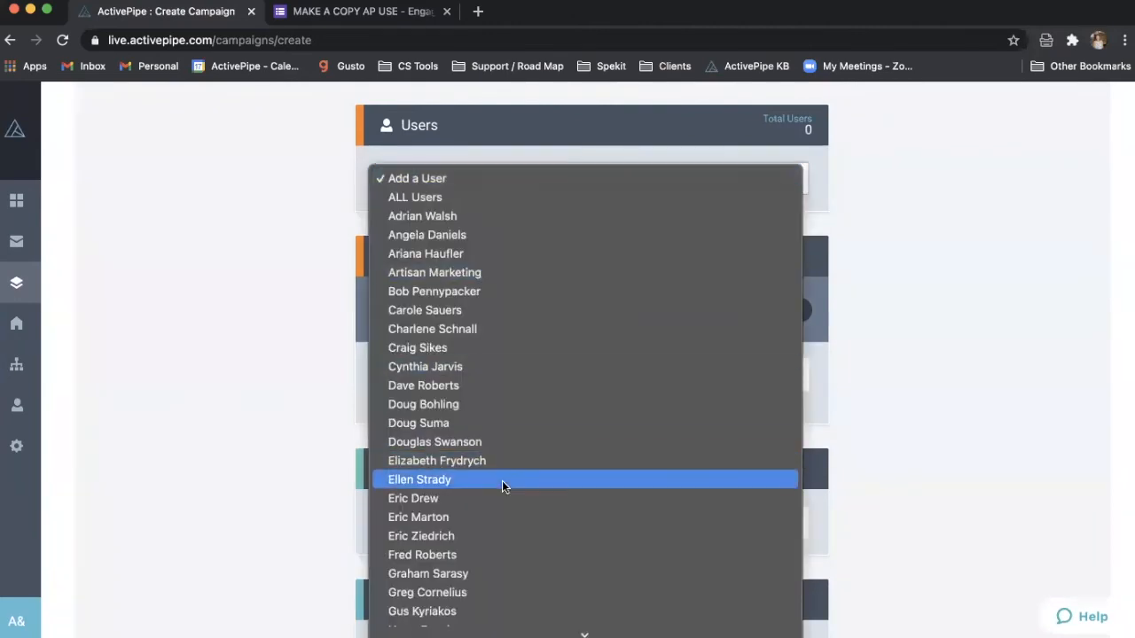
{"action": "scroll", "coordinate": [501, 480], "scroll_direction": "down", "scroll_amount": 8}
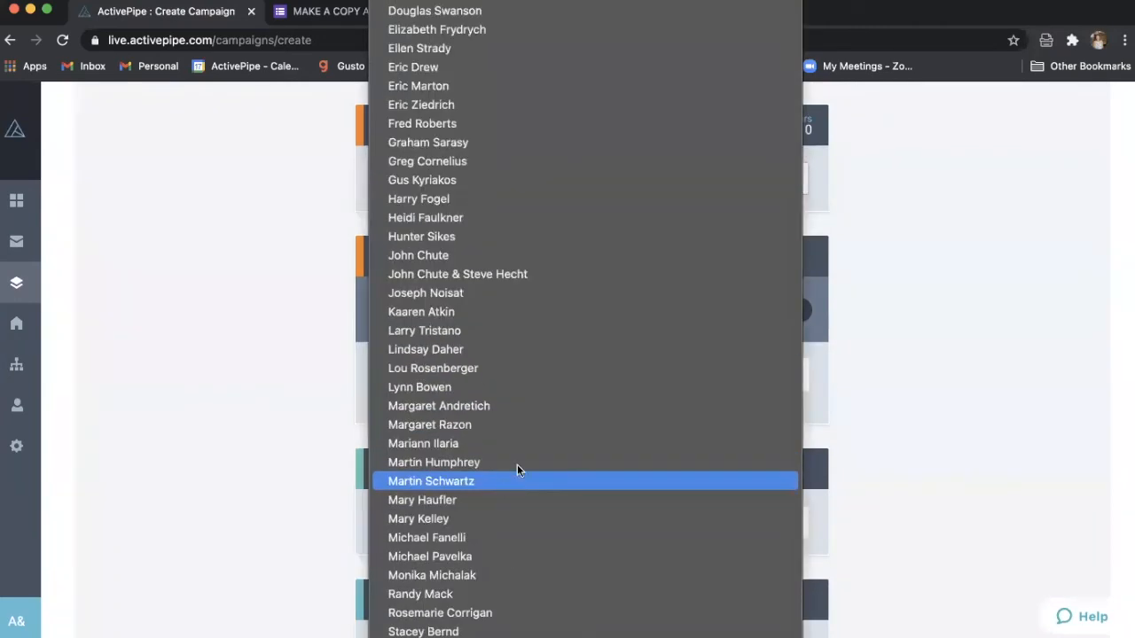
{"action": "left_click", "coordinate": [962, 280]}
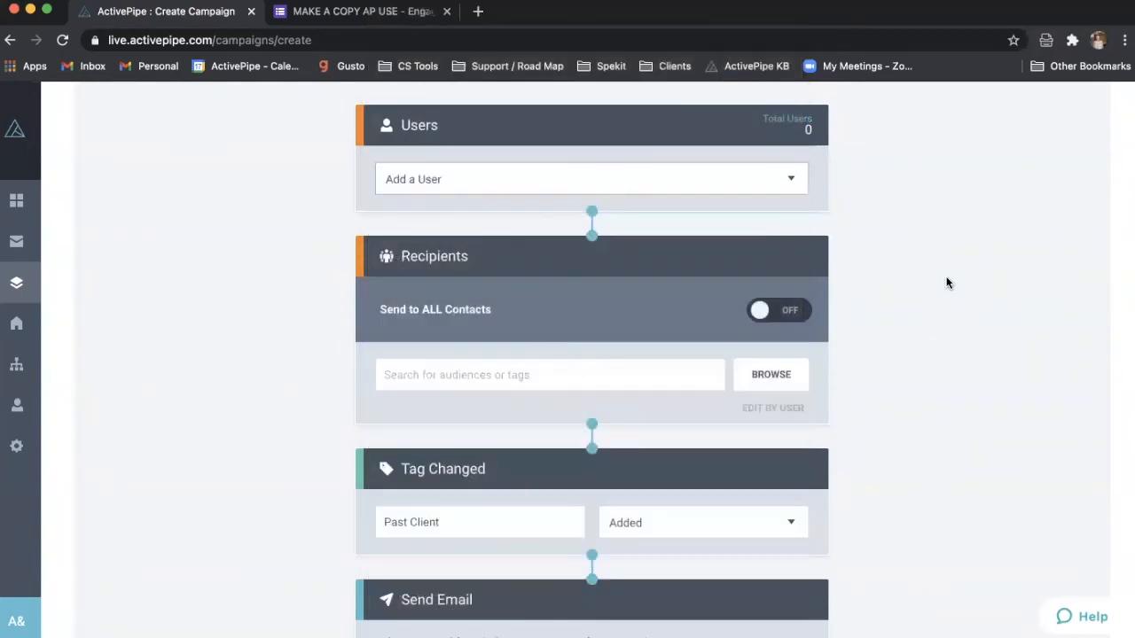
- Delete the Delay, Send Email and Tag Changed modules and browse the recipient tags
{"action": "scroll", "coordinate": [972, 270], "scroll_direction": "down", "scroll_amount": 5}
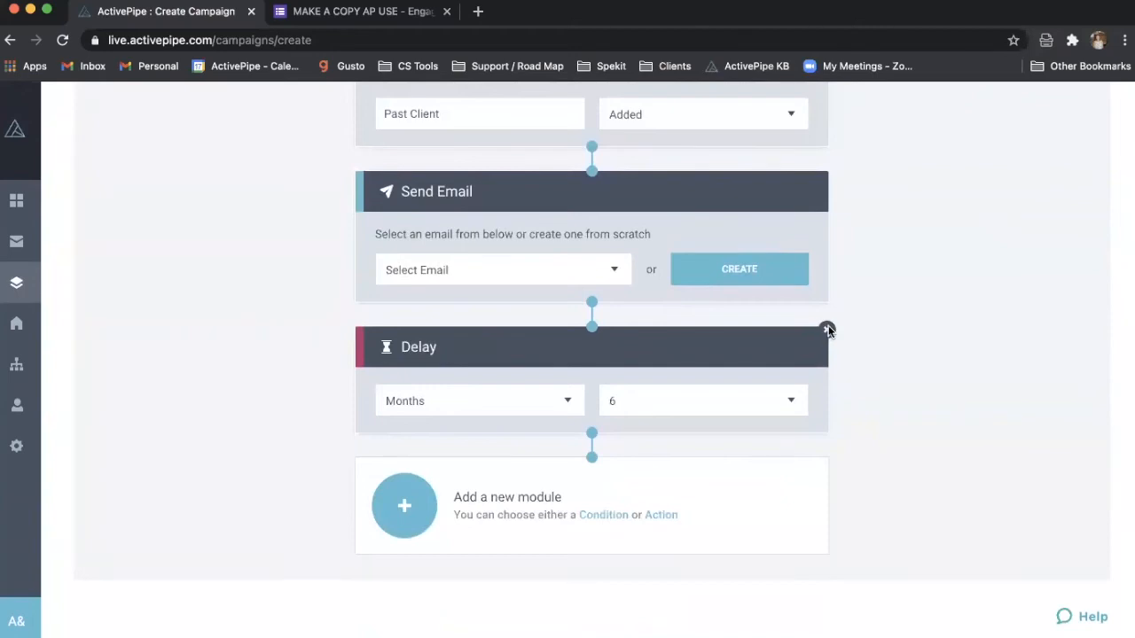
{"action": "left_click", "coordinate": [826, 329]}
{"action": "left_click", "coordinate": [826, 305]}
{"action": "left_click", "coordinate": [825, 330]}
{"action": "scroll", "coordinate": [899, 287], "scroll_direction": "up", "scroll_amount": 2}
{"action": "scroll", "coordinate": [896, 285], "scroll_direction": "down", "scroll_amount": 2}
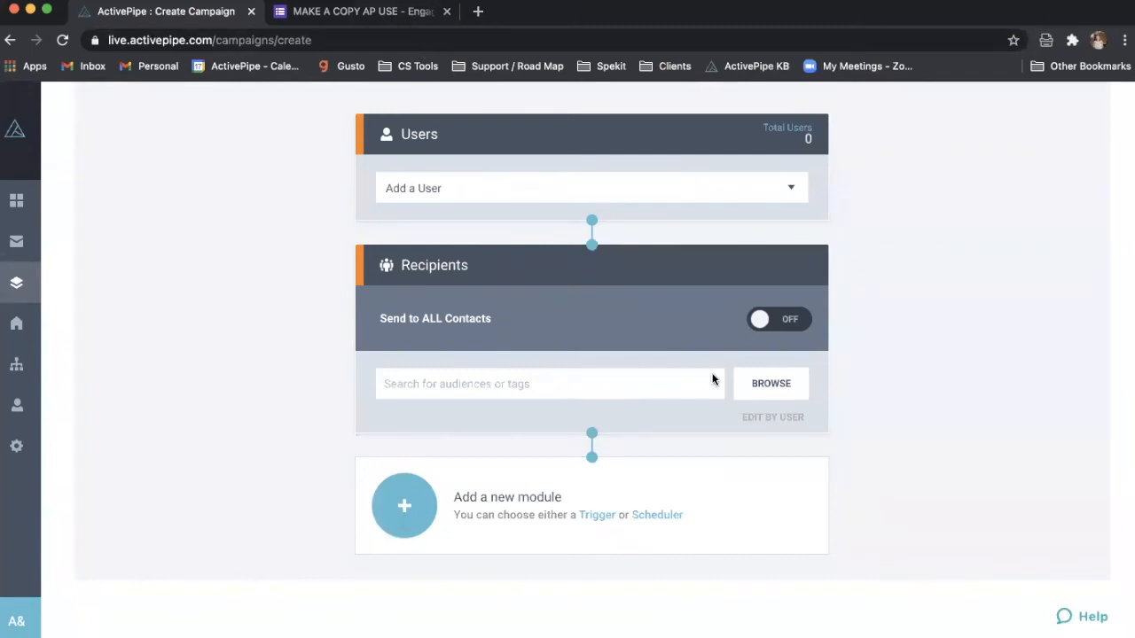
{"action": "left_click", "coordinate": [767, 388]}
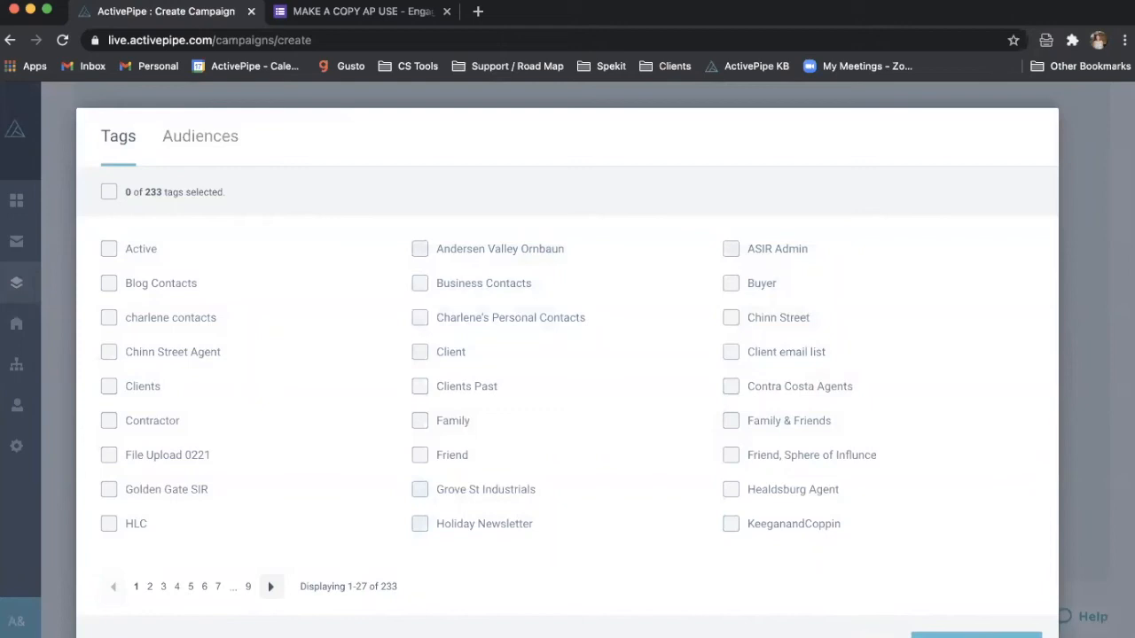
- Add ALL Users to the campaign and view recipients per user, each showing 0 contacts
{"action": "key", "text": "Escape"}
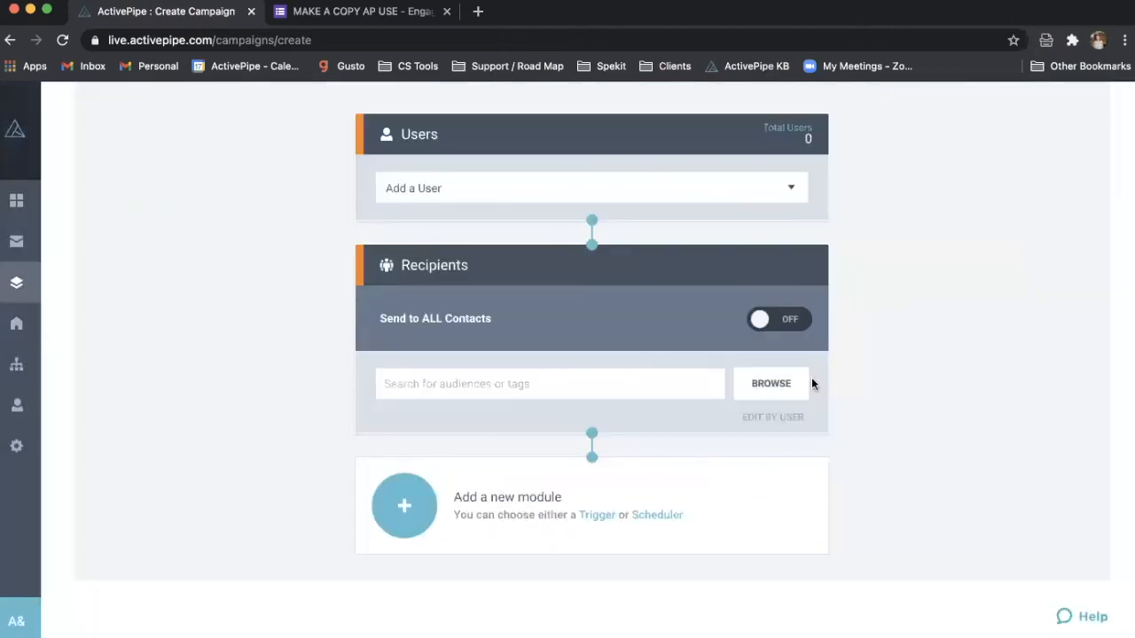
{"action": "left_click", "coordinate": [675, 188]}
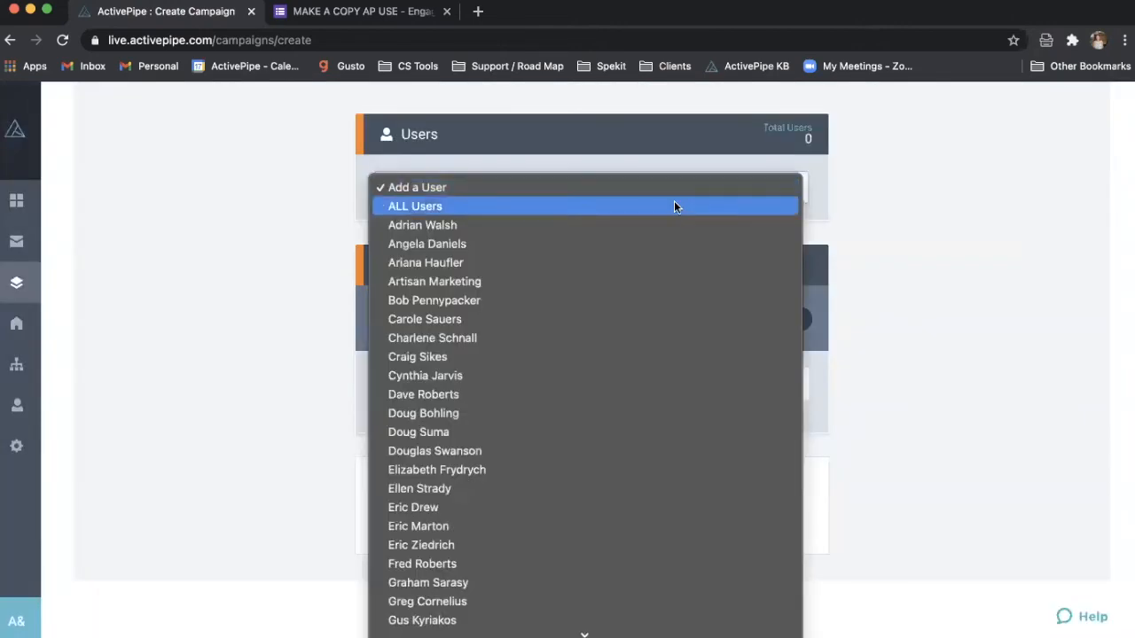
{"action": "left_click", "coordinate": [674, 206]}
{"action": "scroll", "coordinate": [757, 407], "scroll_direction": "down", "scroll_amount": 5}
{"action": "scroll", "coordinate": [757, 407], "scroll_direction": "up", "scroll_amount": 1}
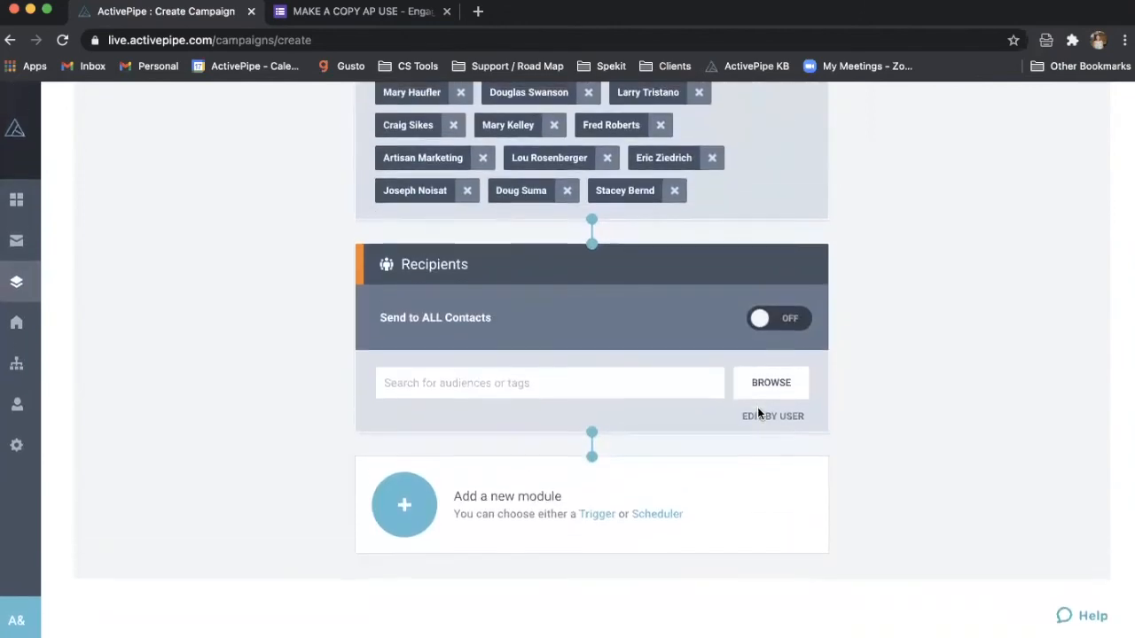
{"action": "left_click", "coordinate": [766, 417]}
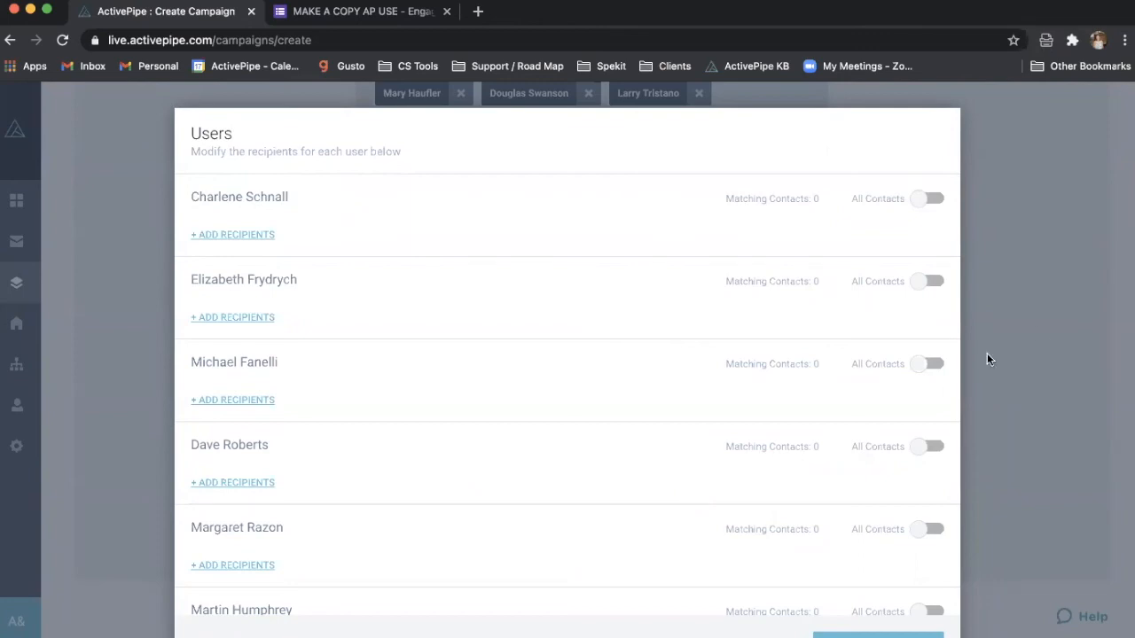
- Close the per-user recipients window to return to the campaign builder
{"action": "left_click", "coordinate": [1102, 276]}
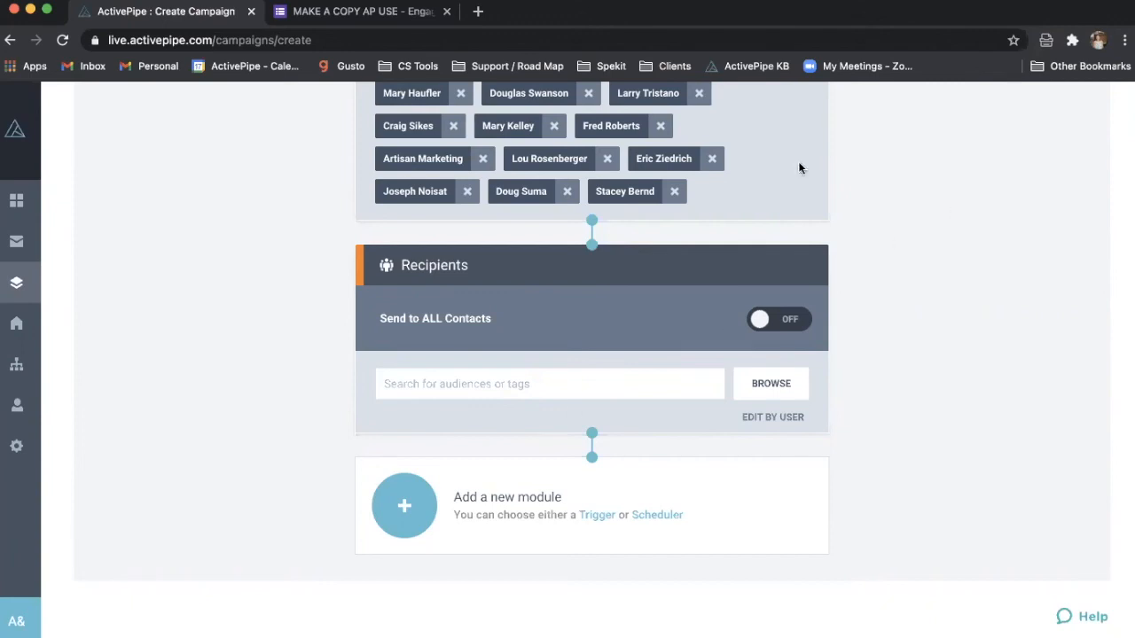
{"action": "scroll", "coordinate": [584, 182], "scroll_direction": "up", "scroll_amount": 3}
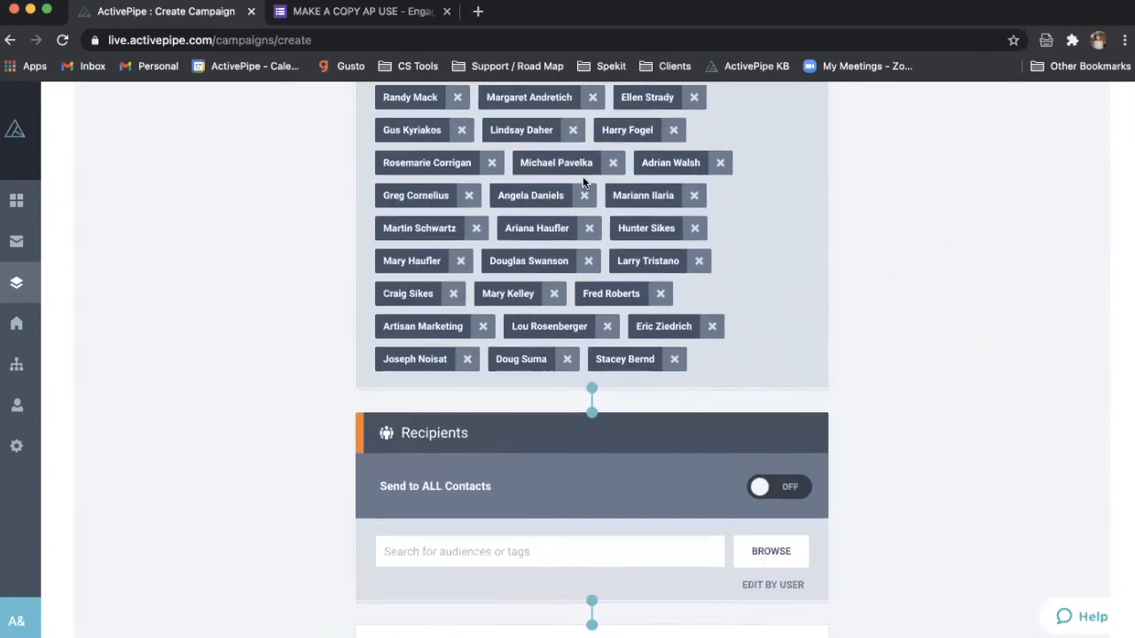
{"action": "scroll", "coordinate": [583, 181], "scroll_direction": "up", "scroll_amount": 3}
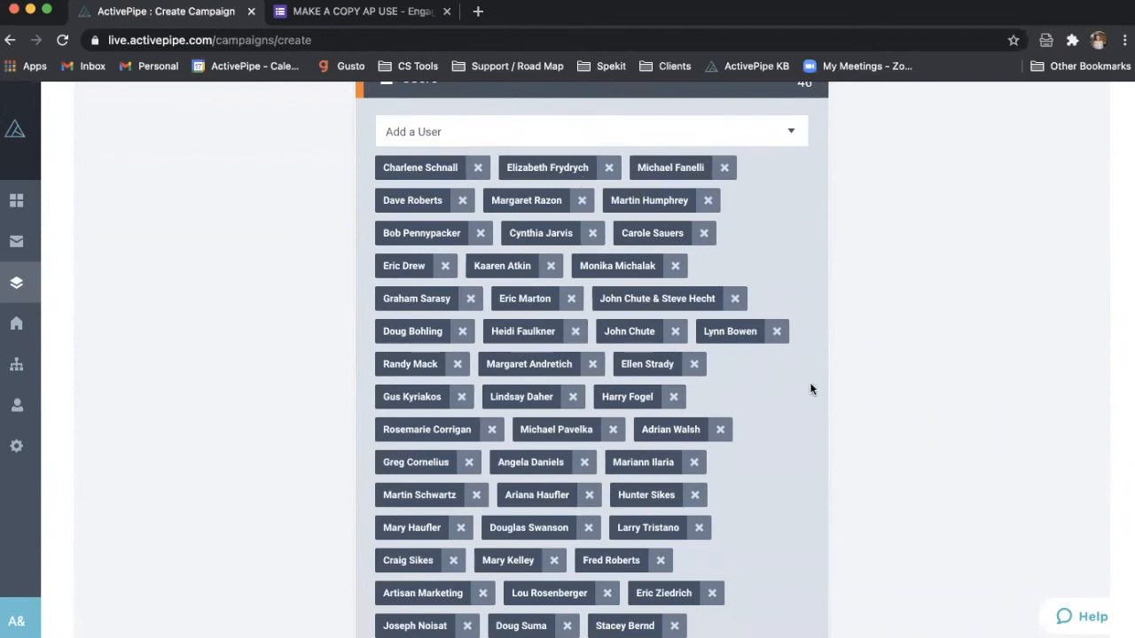
{"action": "scroll", "coordinate": [698, 370], "scroll_direction": "down", "scroll_amount": 3}
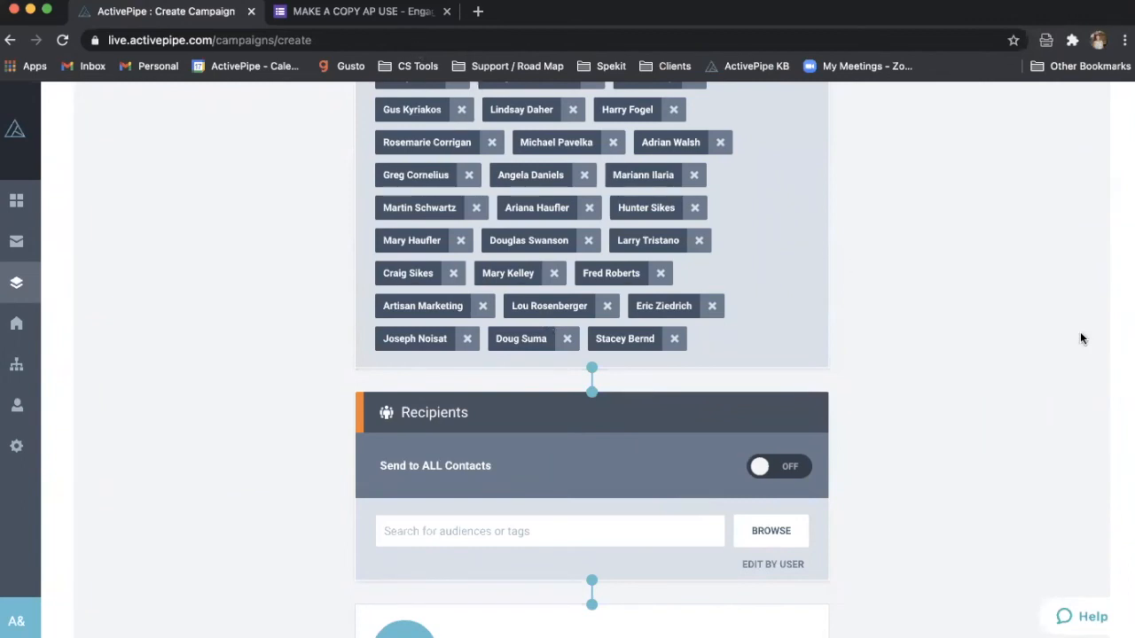
{"action": "scroll", "coordinate": [1079, 337], "scroll_direction": "down", "scroll_amount": 3}
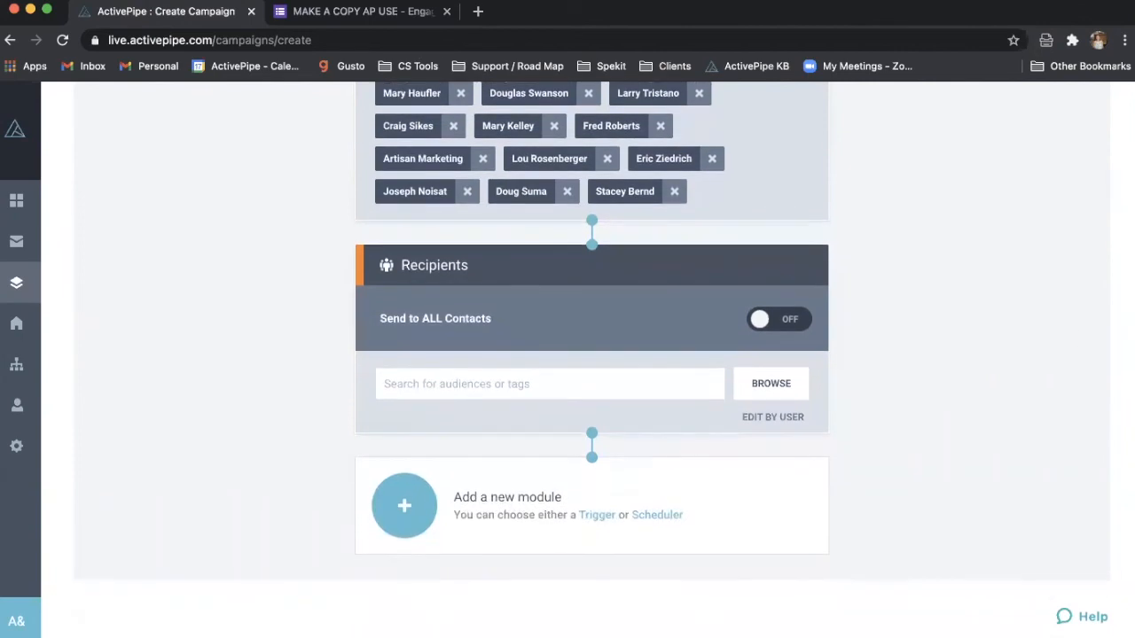
{"action": "left_click", "coordinate": [361, 12]}
{"action": "scroll", "coordinate": [270, 309], "scroll_direction": "up", "scroll_amount": 10}
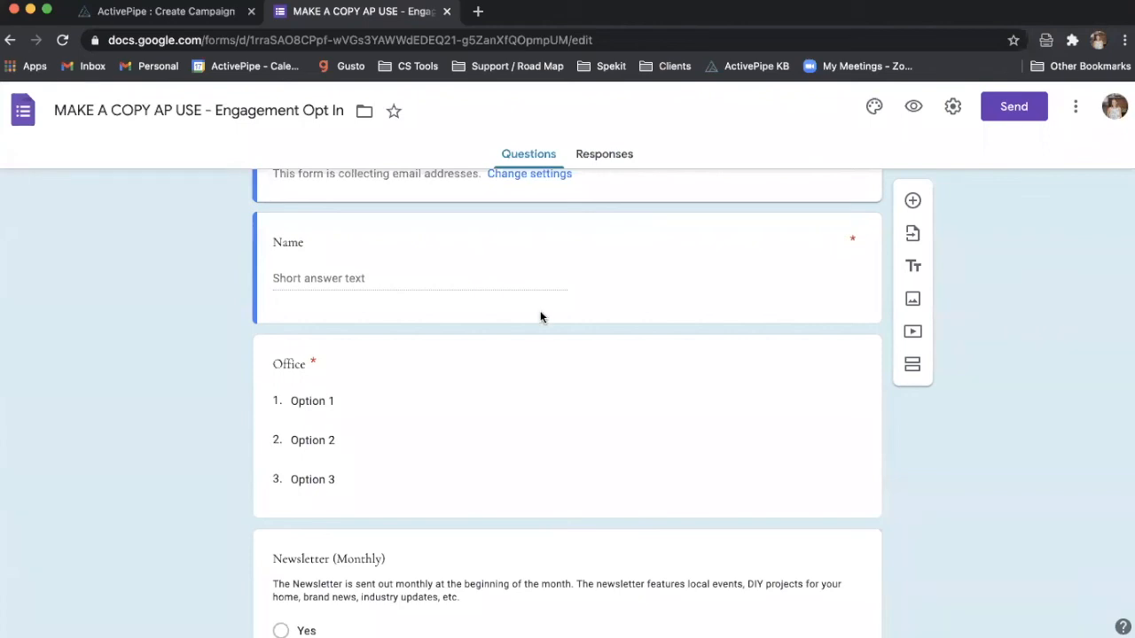
{"action": "left_click", "coordinate": [215, 13]}
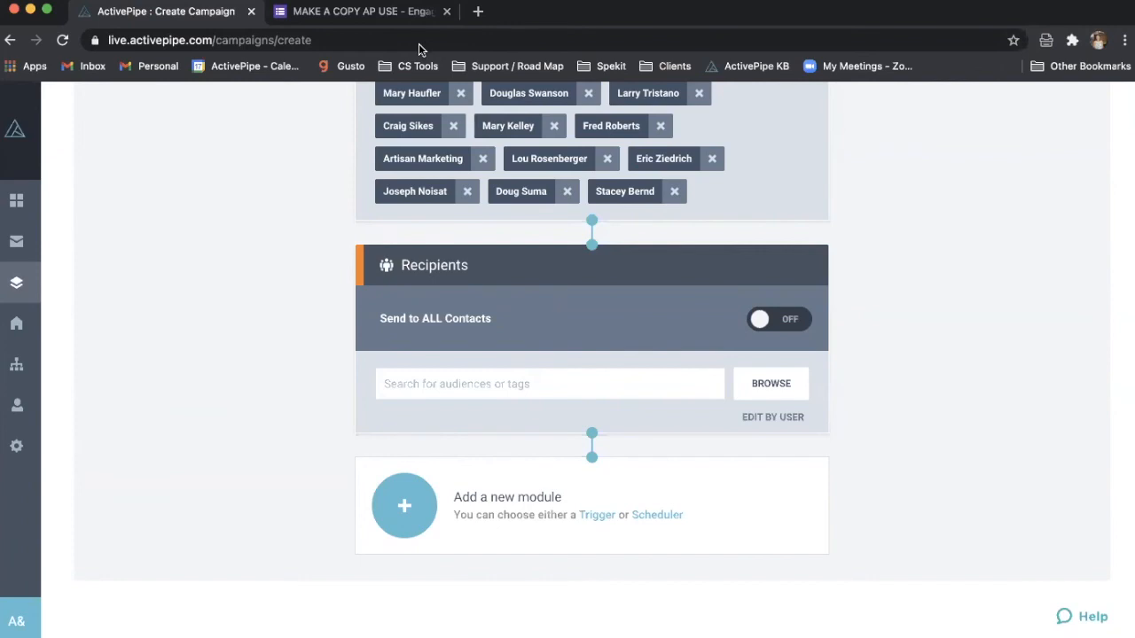
- Leave the unsaved campaign, confirming YES, and return to the Campaigns list
{"action": "left_click", "coordinate": [17, 282]}
{"action": "left_click", "coordinate": [709, 410]}
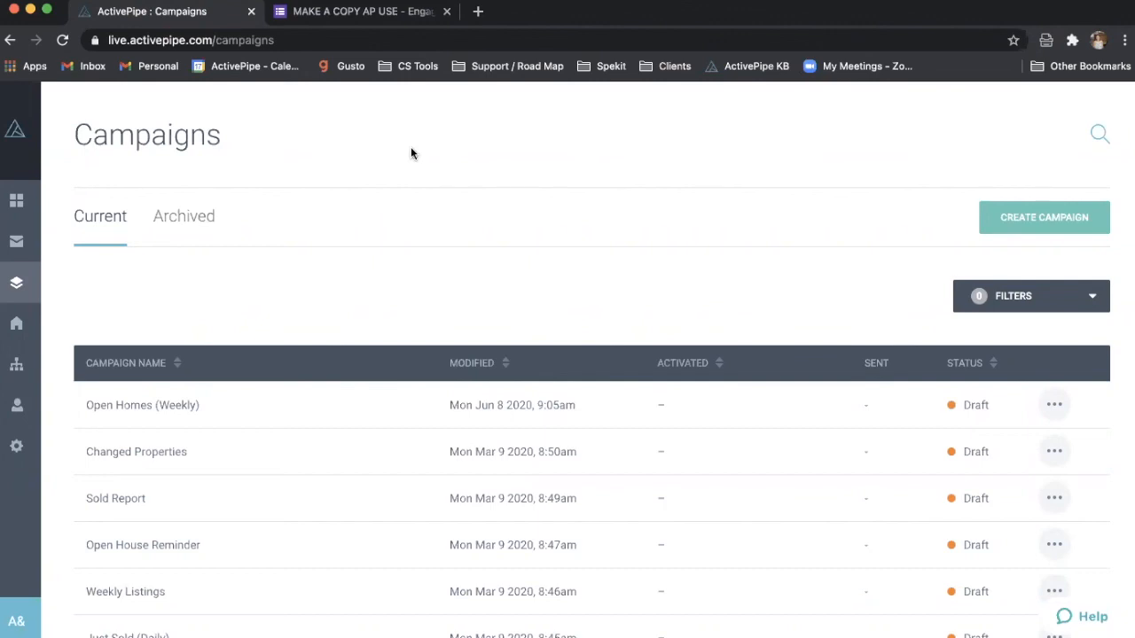
{"action": "left_click", "coordinate": [14, 321]}
- Create a new campaign named 'example' and switch on Send to ALL Contacts
{"action": "left_click", "coordinate": [59, 287]}
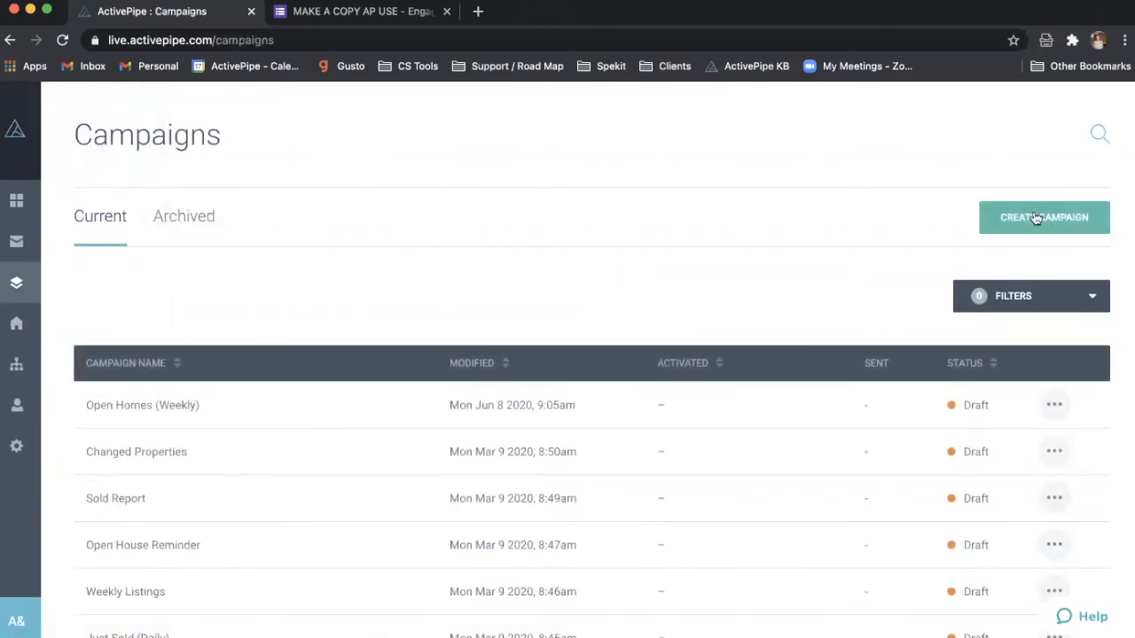
{"action": "left_click", "coordinate": [1035, 217]}
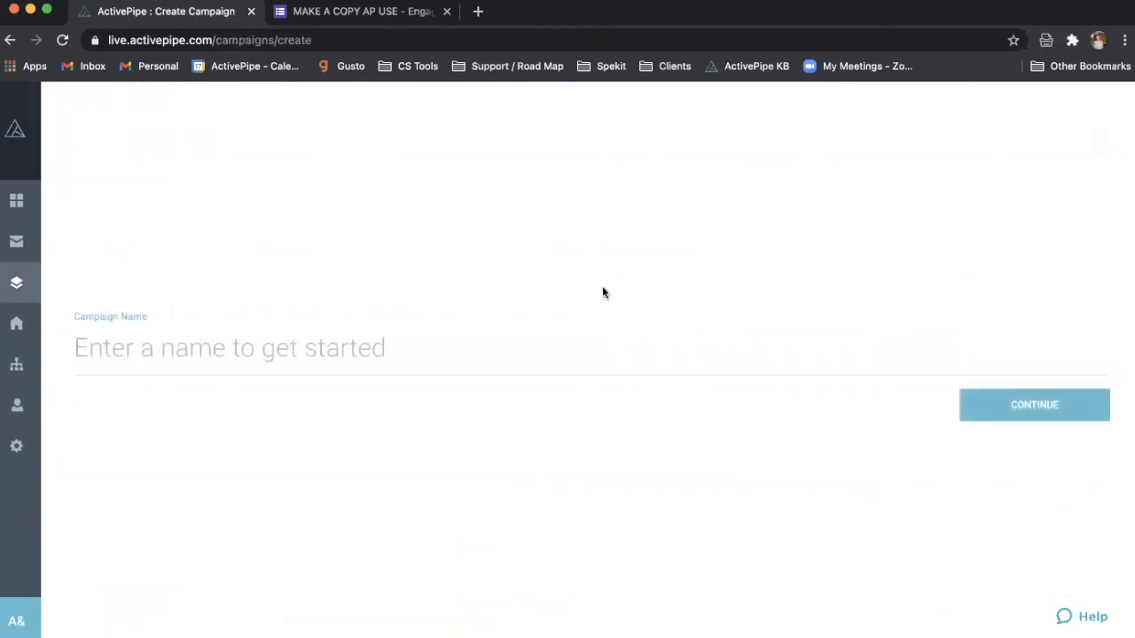
{"action": "type", "text": "example"}
{"action": "key", "text": "Return"}
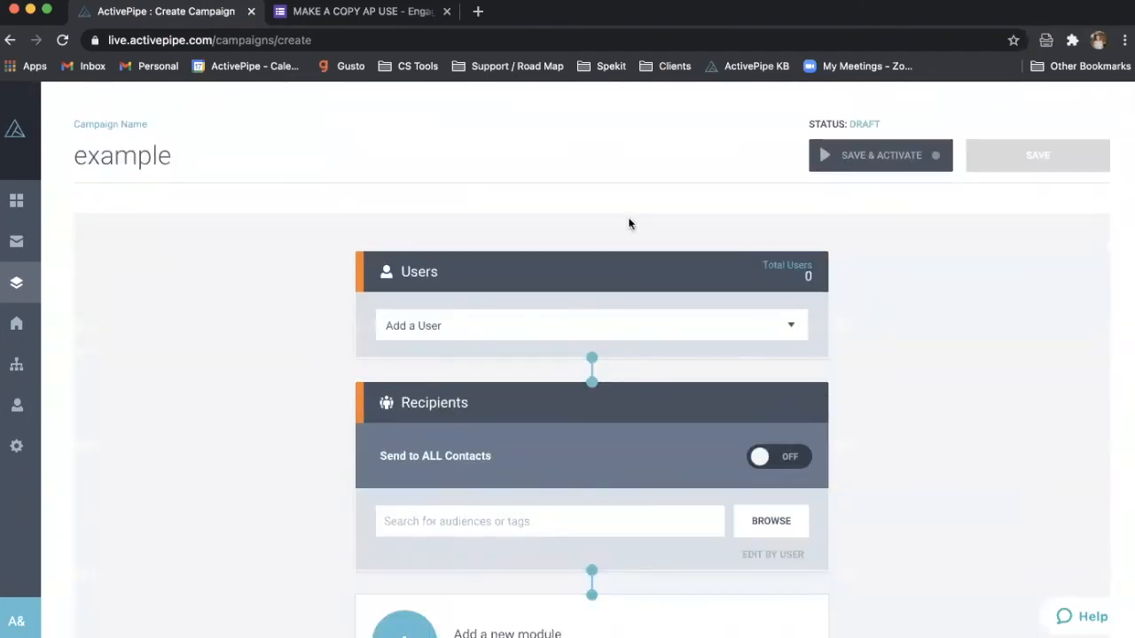
{"action": "scroll", "coordinate": [895, 352], "scroll_direction": "down", "scroll_amount": 3}
{"action": "scroll", "coordinate": [894, 353], "scroll_direction": "up", "scroll_amount": 3}
{"action": "scroll", "coordinate": [979, 253], "scroll_direction": "down", "scroll_amount": 2}
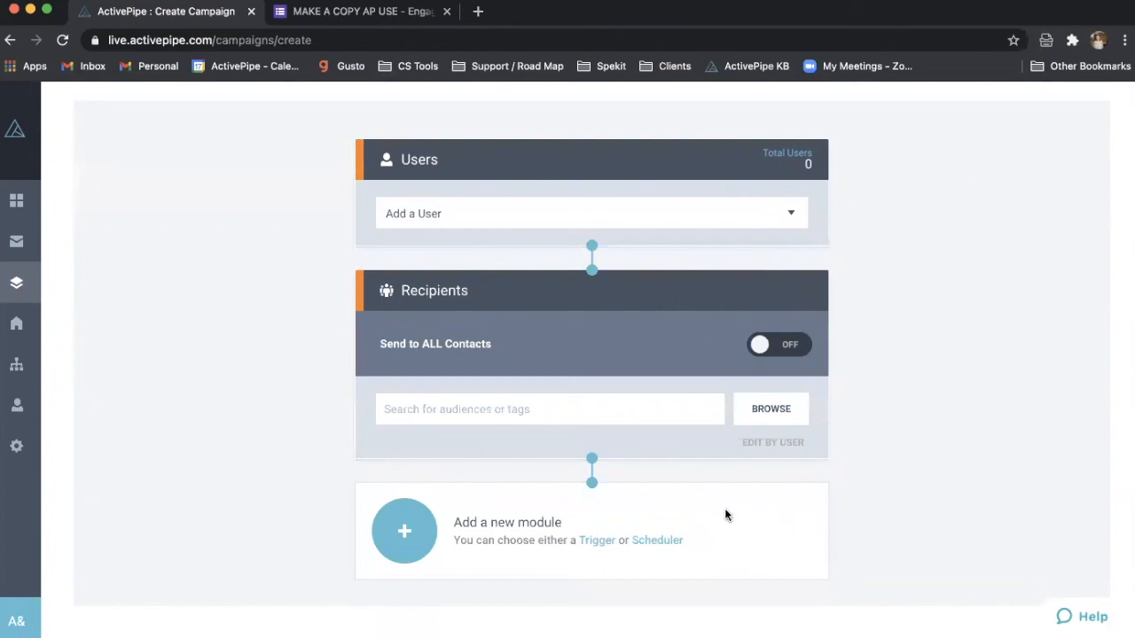
{"action": "left_click", "coordinate": [759, 346]}
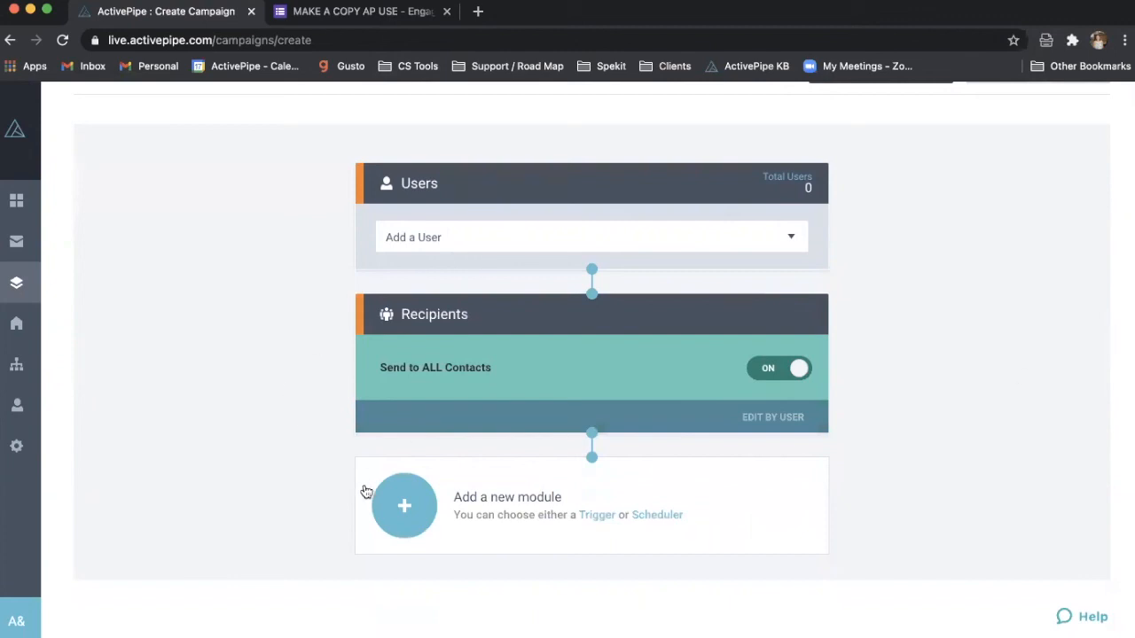
- Add a Tag Changed trigger watching for the 'Recruit' tag being added
{"action": "left_click", "coordinate": [401, 523]}
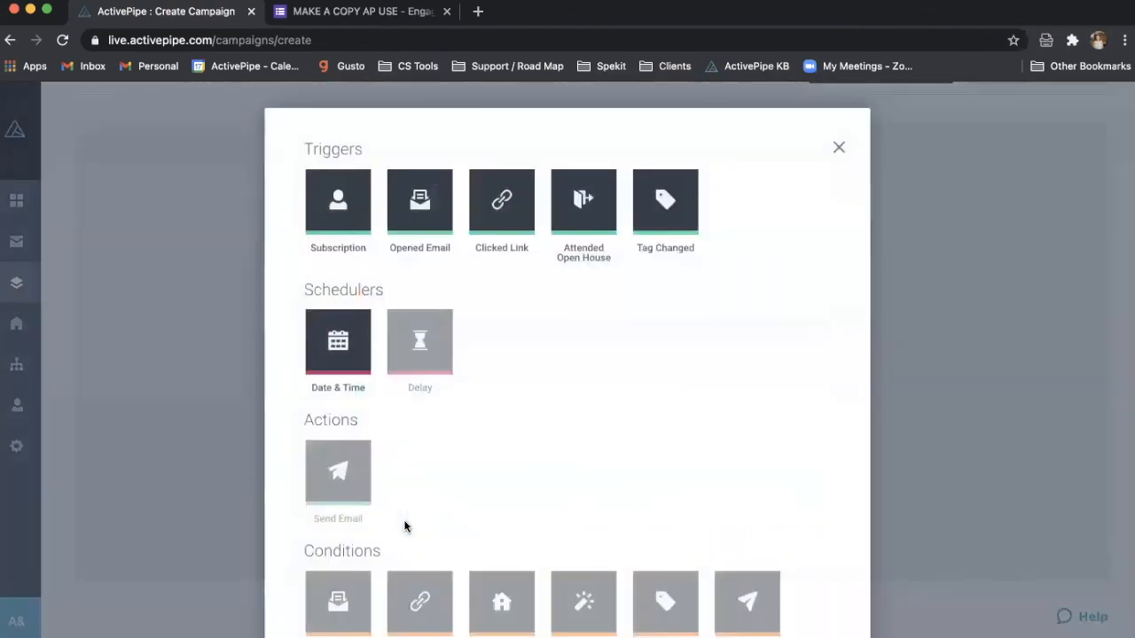
{"action": "left_click", "coordinate": [663, 207]}
{"action": "scroll", "coordinate": [576, 452], "scroll_direction": "down", "scroll_amount": 1}
{"action": "left_click", "coordinate": [563, 482]}
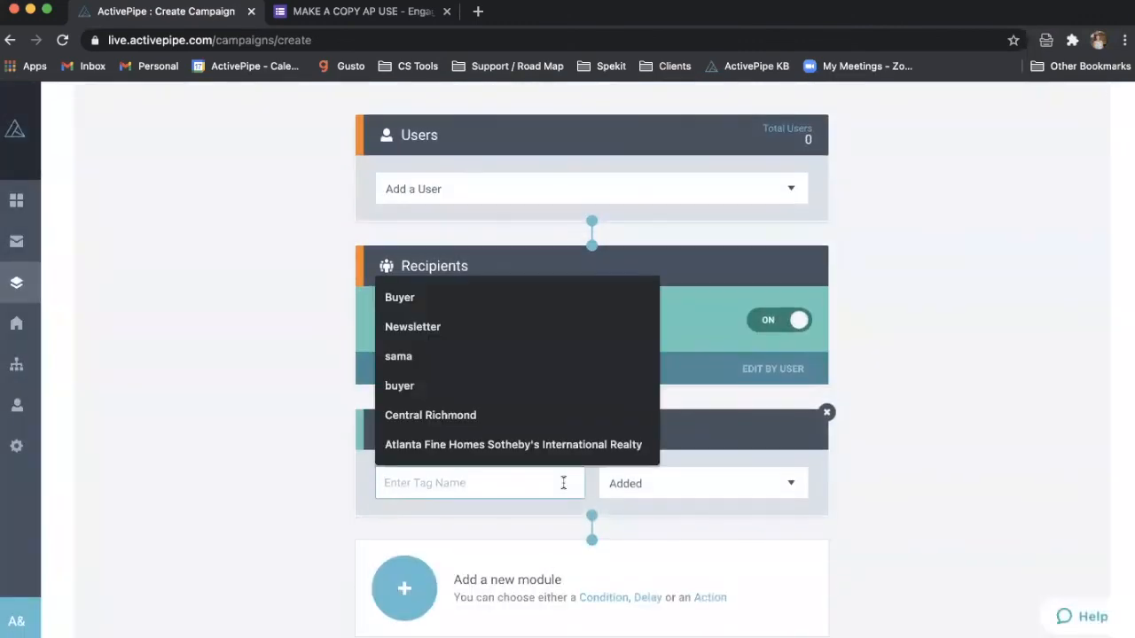
{"action": "type", "text": "Recruit"}
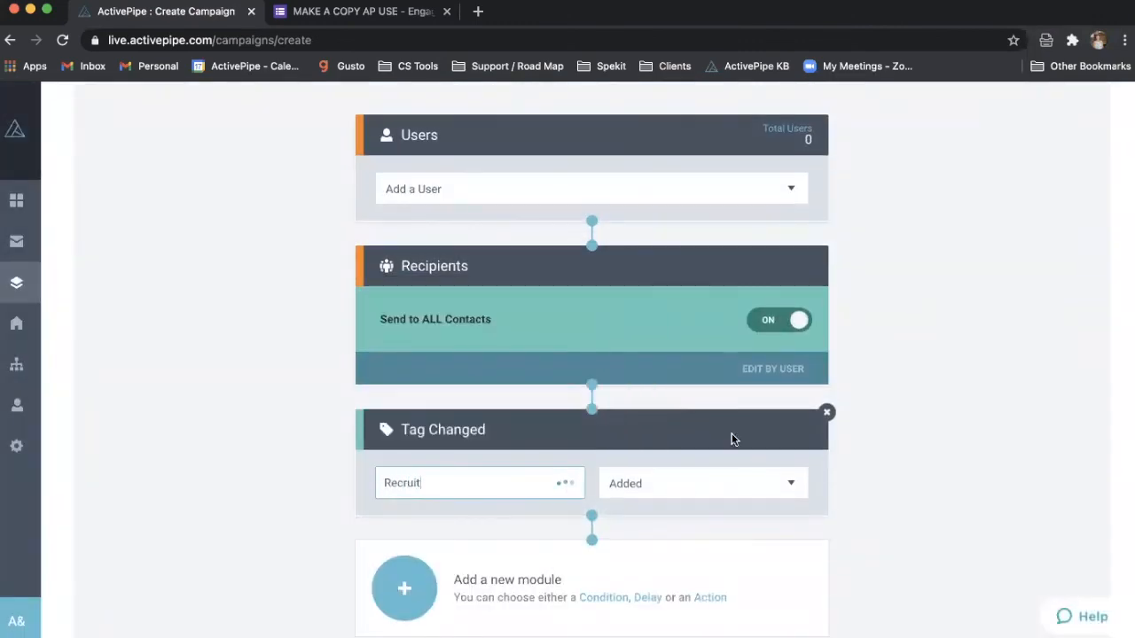
{"action": "scroll", "coordinate": [977, 429], "scroll_direction": "down", "scroll_amount": 2}
- Add a Send Email action after the Tag Changed trigger
{"action": "left_click", "coordinate": [414, 516]}
{"action": "left_click", "coordinate": [337, 472]}
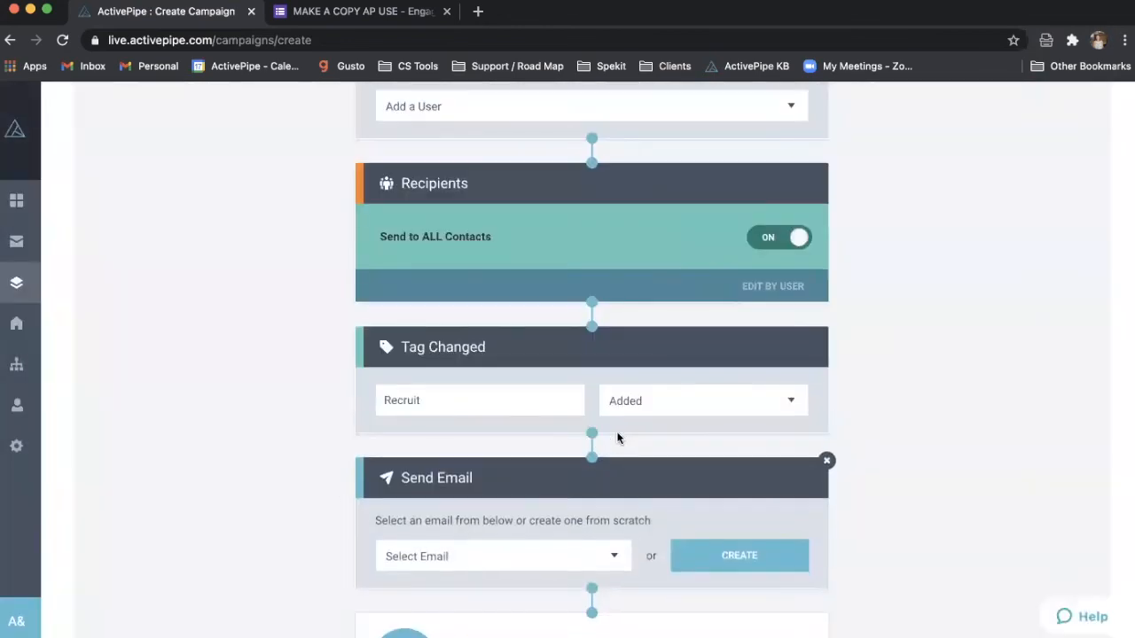
{"action": "scroll", "coordinate": [618, 438], "scroll_direction": "down", "scroll_amount": 2}
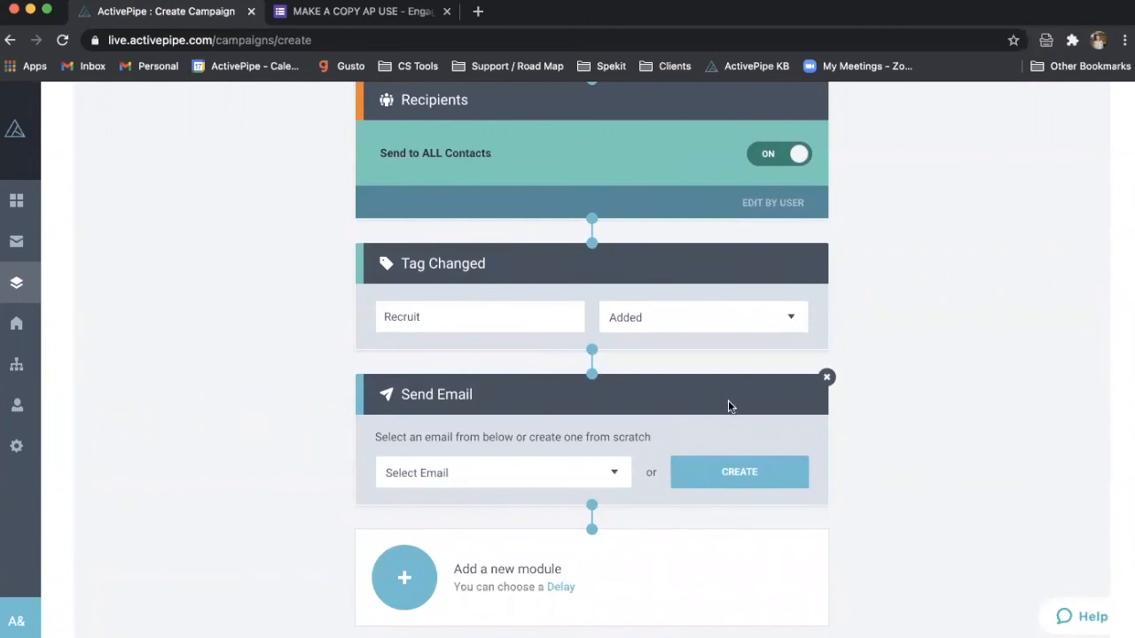
{"action": "scroll", "coordinate": [669, 358], "scroll_direction": "up", "scroll_amount": 2}
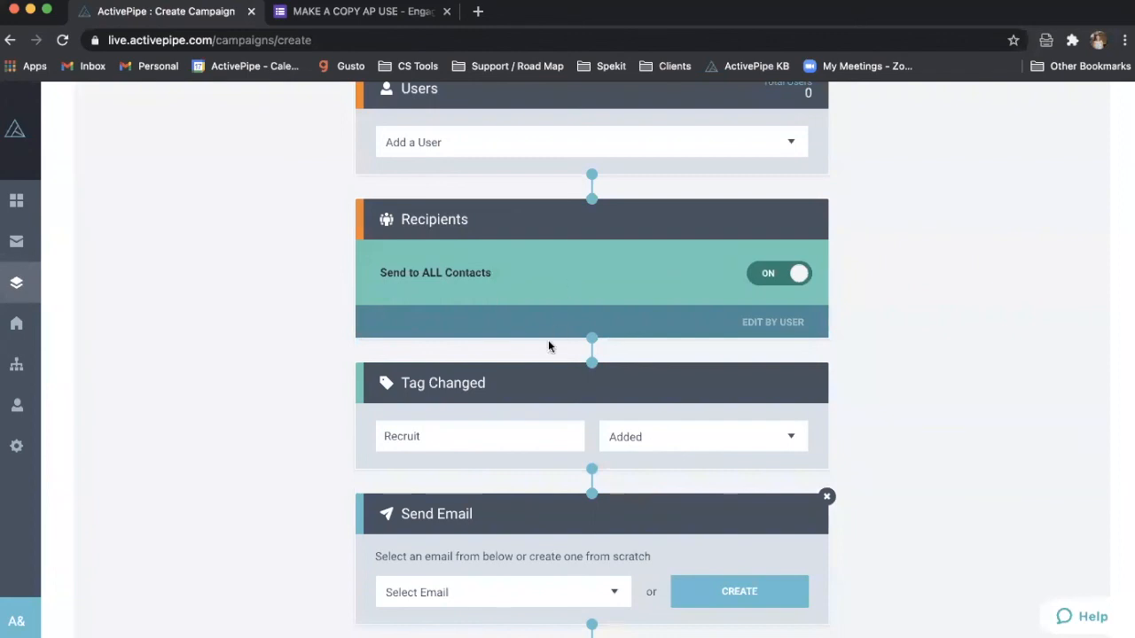
{"action": "scroll", "coordinate": [550, 346], "scroll_direction": "down", "scroll_amount": 2}
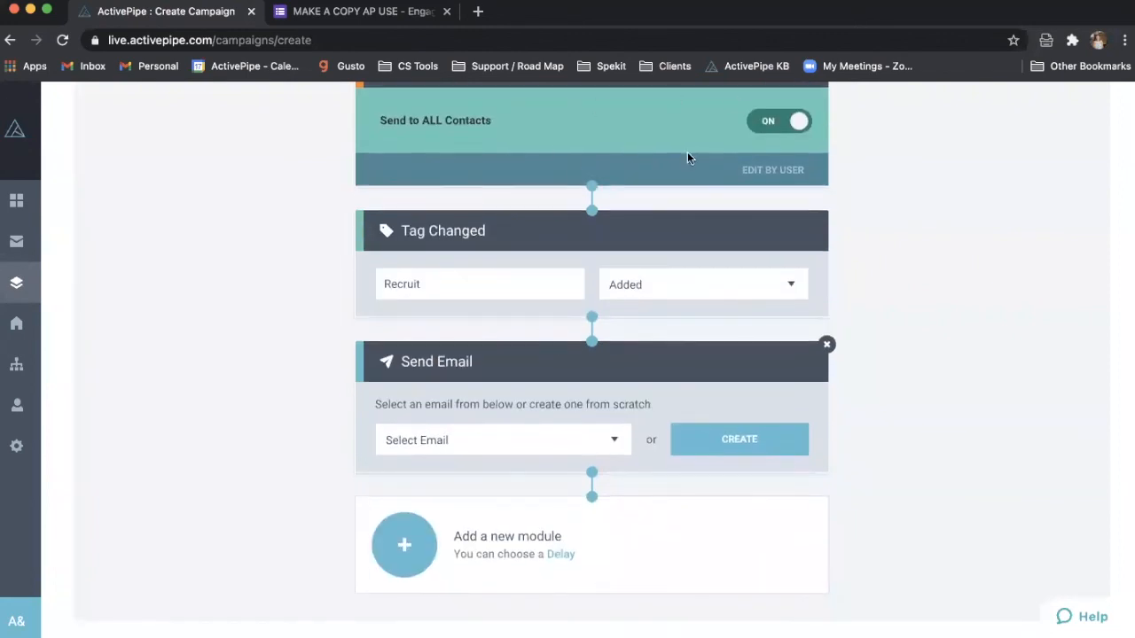
{"action": "scroll", "coordinate": [611, 284], "scroll_direction": "down", "scroll_amount": 1}
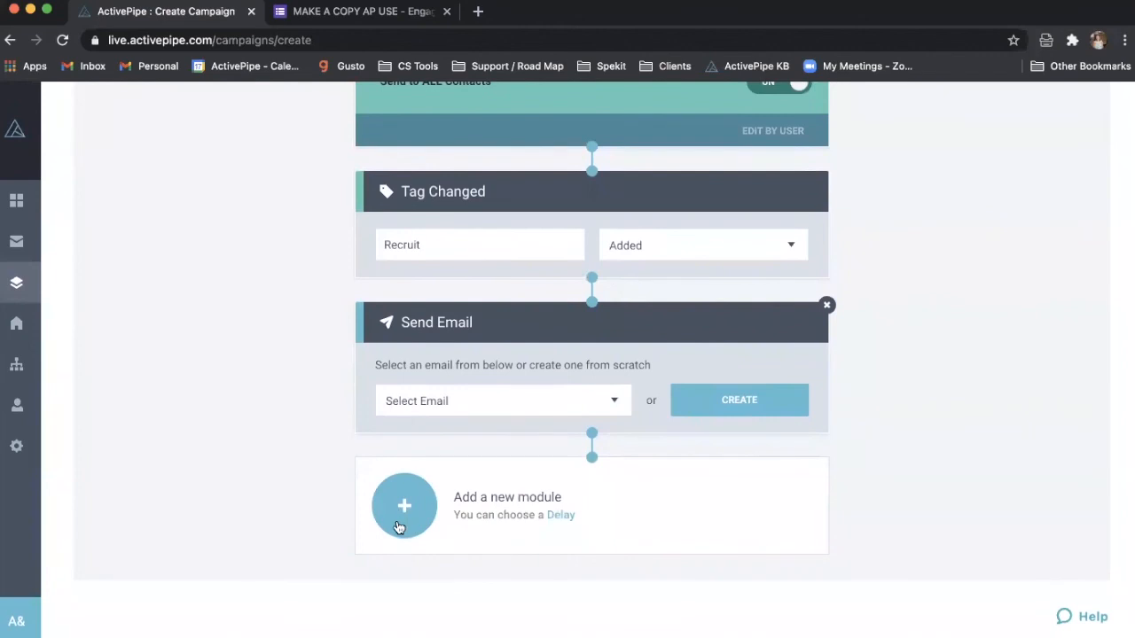
- Add a Delay of 3 Days after the Send Email step
{"action": "left_click", "coordinate": [400, 521]}
{"action": "left_click", "coordinate": [418, 341]}
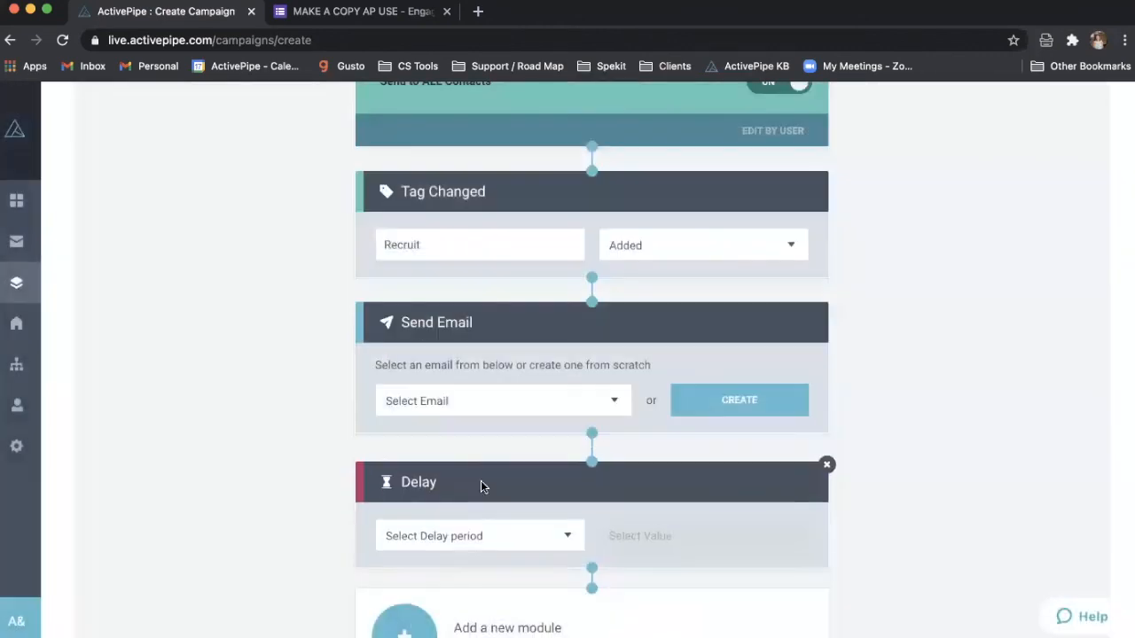
{"action": "left_click", "coordinate": [478, 532]}
{"action": "left_click", "coordinate": [474, 552]}
{"action": "left_click", "coordinate": [663, 537]}
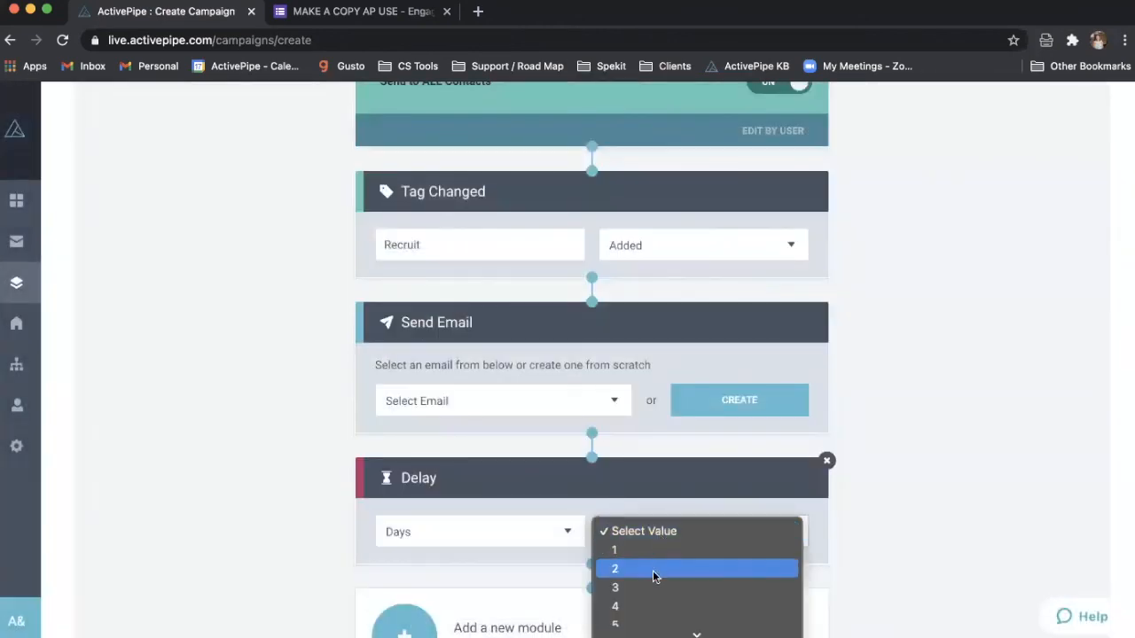
{"action": "left_click", "coordinate": [654, 589]}
{"action": "scroll", "coordinate": [453, 359], "scroll_direction": "down", "scroll_amount": 3}
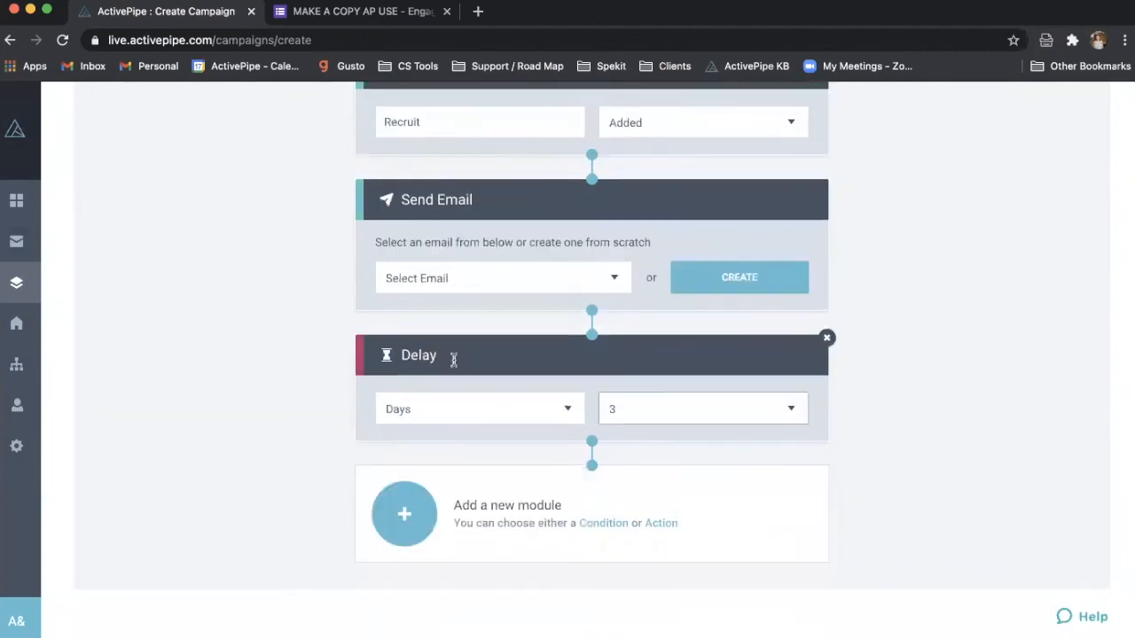
{"action": "left_click", "coordinate": [409, 505]}
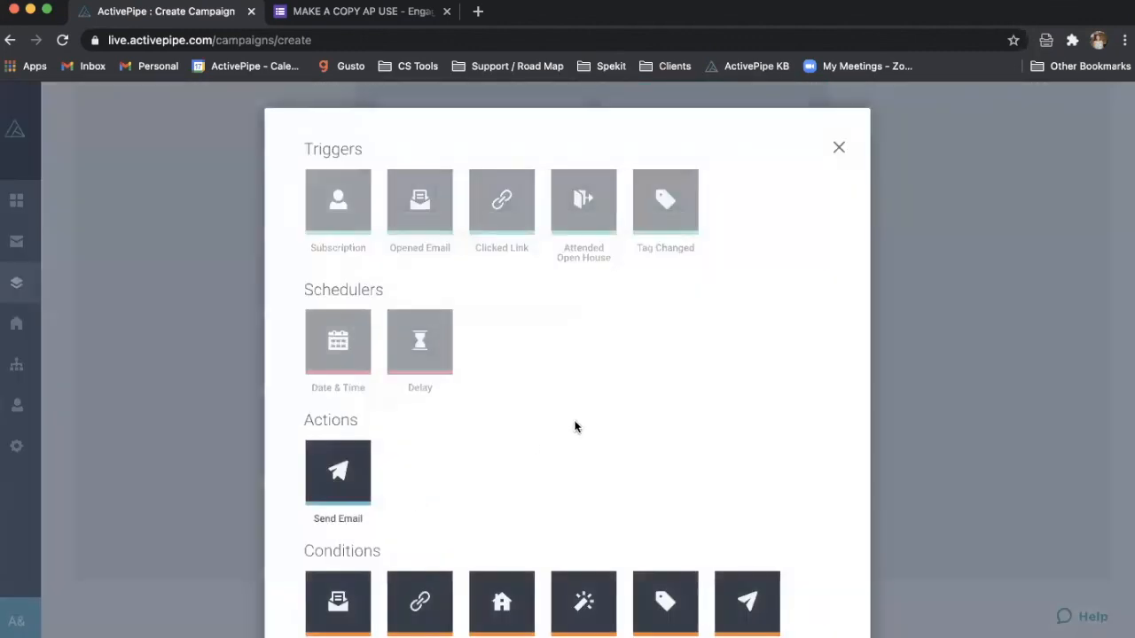
- Add an If Clicked Link condition set to Did click, leaving its email unselected
{"action": "scroll", "coordinate": [574, 425], "scroll_direction": "down", "scroll_amount": 2}
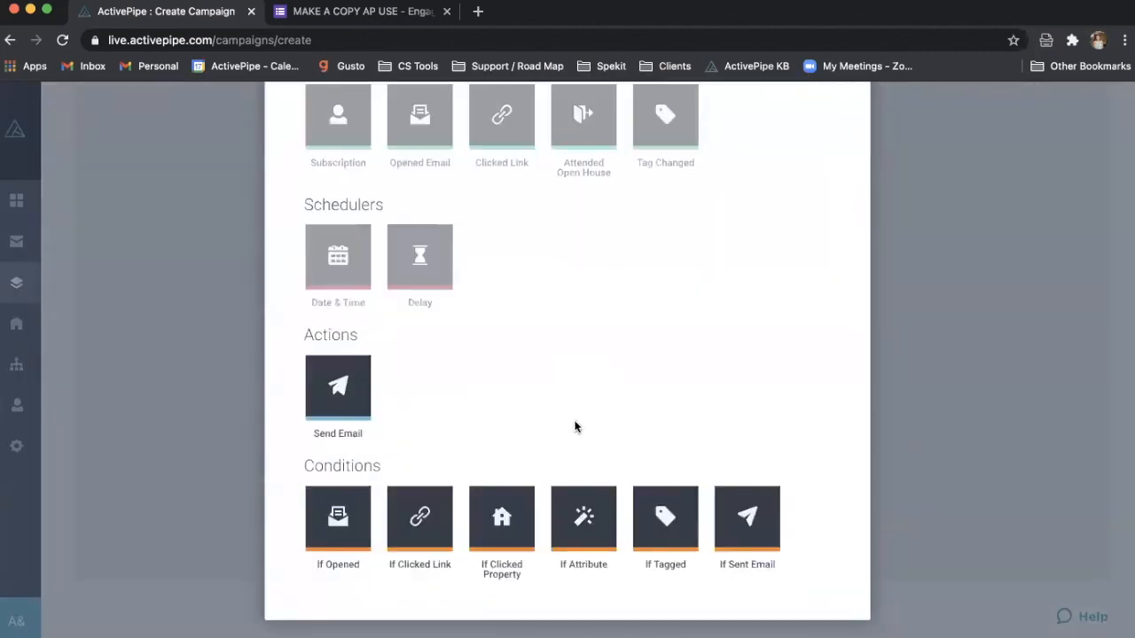
{"action": "left_click", "coordinate": [420, 531]}
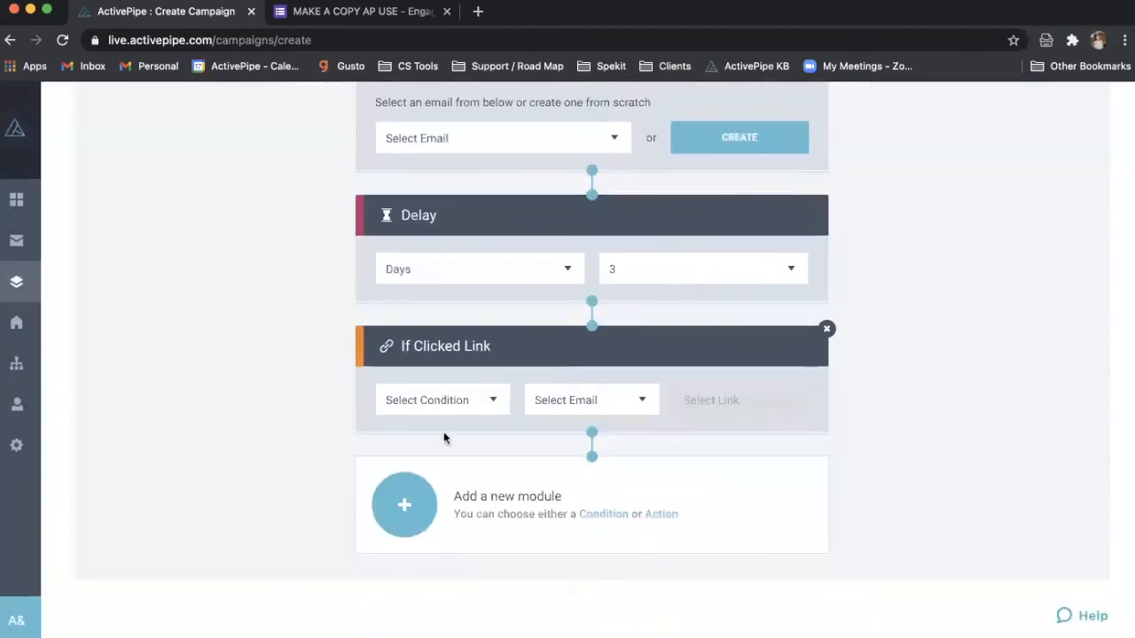
{"action": "left_click", "coordinate": [449, 401]}
{"action": "left_click", "coordinate": [452, 418]}
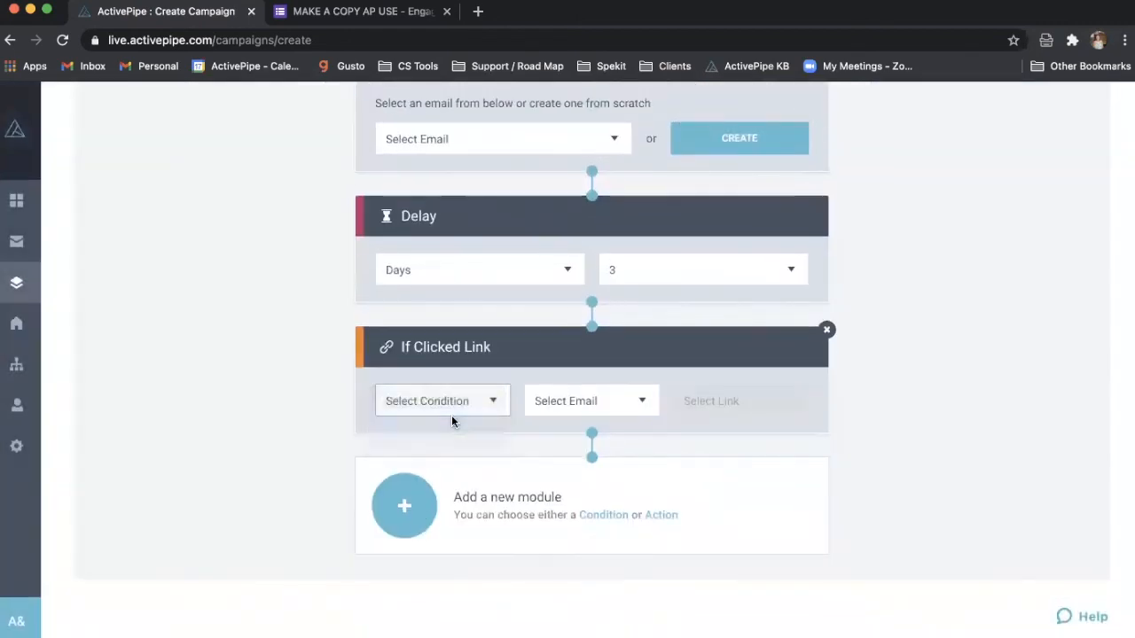
{"action": "left_click", "coordinate": [573, 408]}
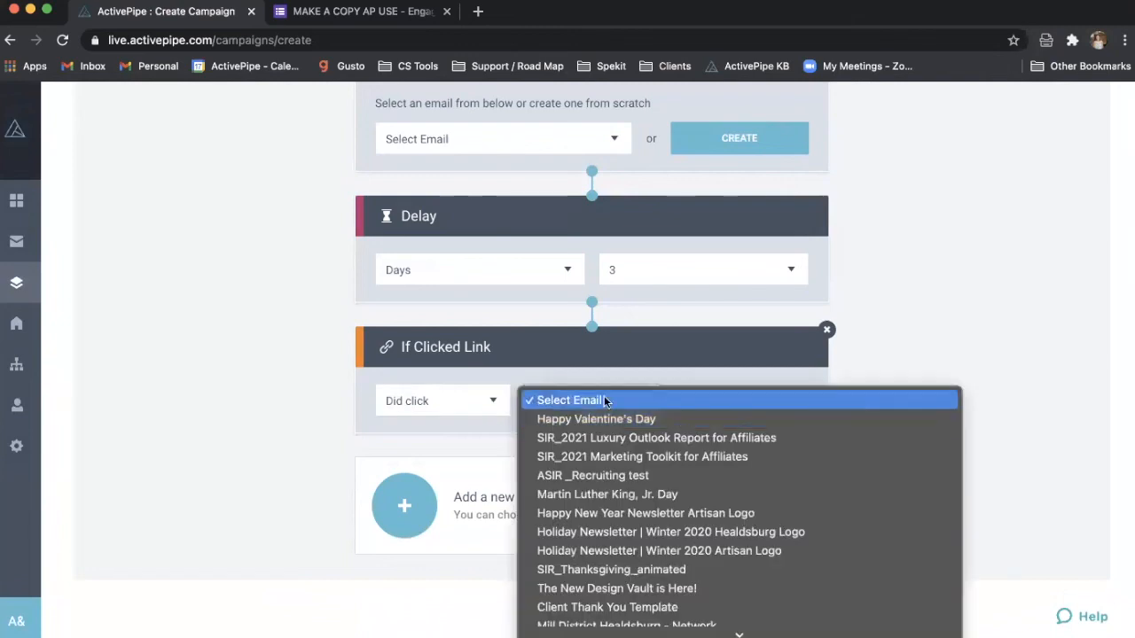
{"action": "left_click", "coordinate": [955, 332]}
{"action": "left_click", "coordinate": [575, 395]}
{"action": "left_click", "coordinate": [1018, 276]}
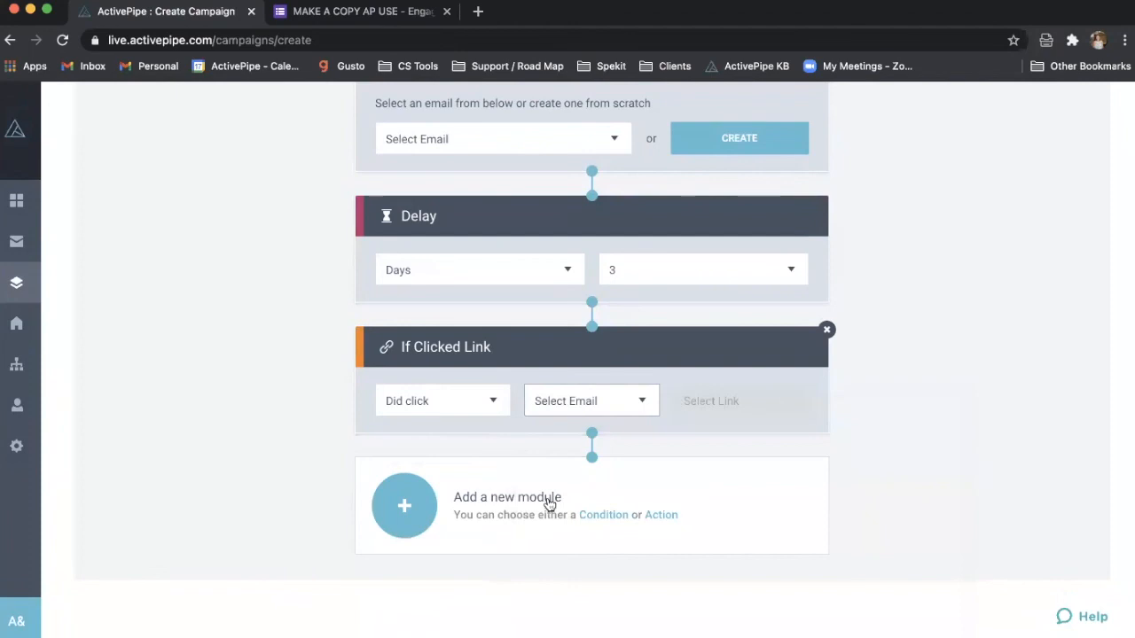
- Review the campaign, open the Example Google Sheets spreadsheet in a new tab, then return to ActivePipe
{"action": "scroll", "coordinate": [517, 380], "scroll_direction": "up", "scroll_amount": 3}
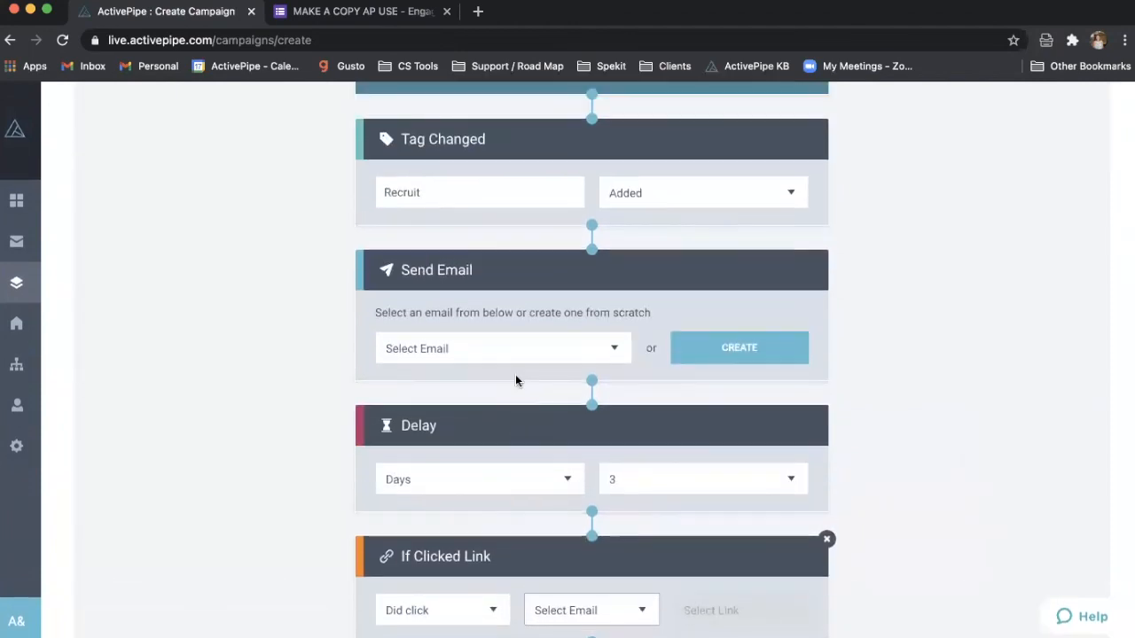
{"action": "scroll", "coordinate": [515, 380], "scroll_direction": "up", "scroll_amount": 3}
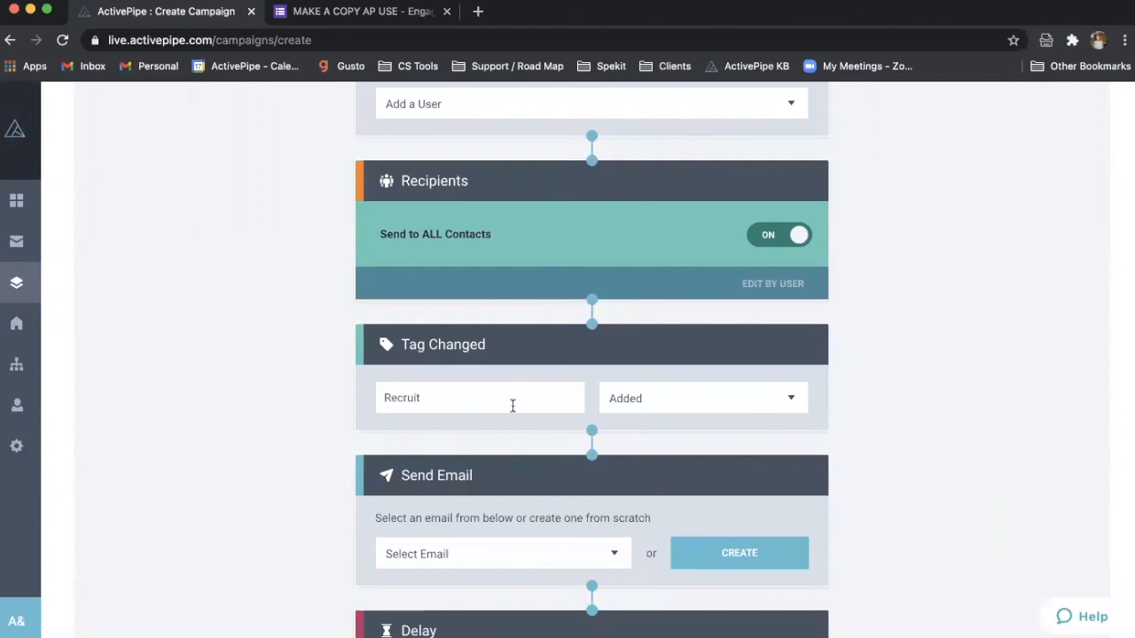
{"action": "scroll", "coordinate": [512, 405], "scroll_direction": "down", "scroll_amount": 5}
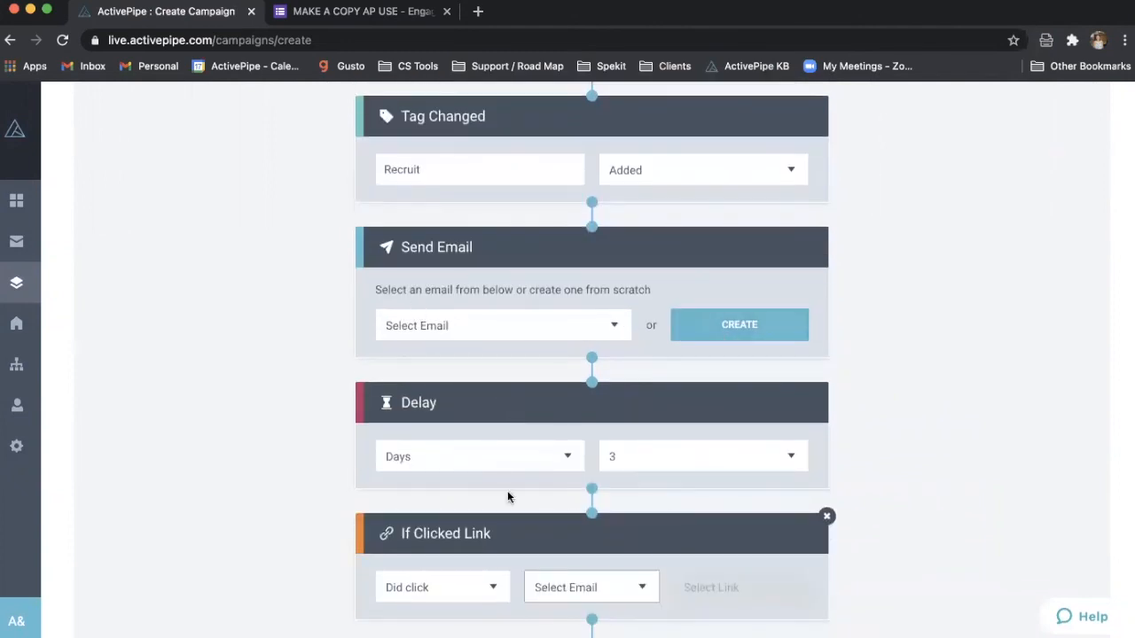
{"action": "scroll", "coordinate": [507, 490], "scroll_direction": "down", "scroll_amount": 4}
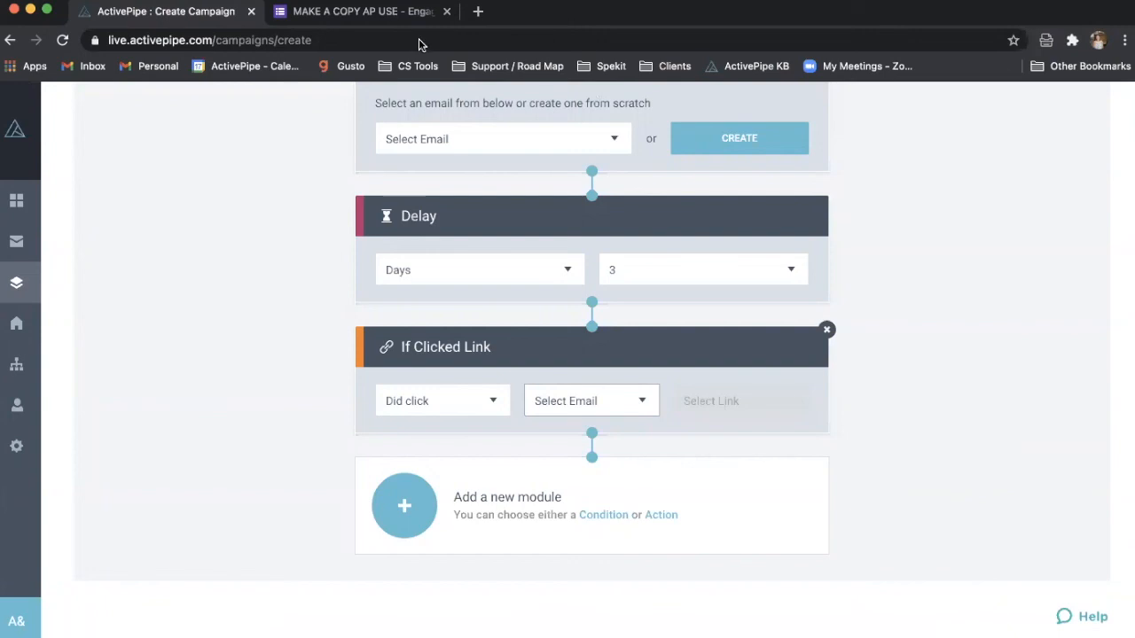
{"action": "left_click", "coordinate": [478, 12]}
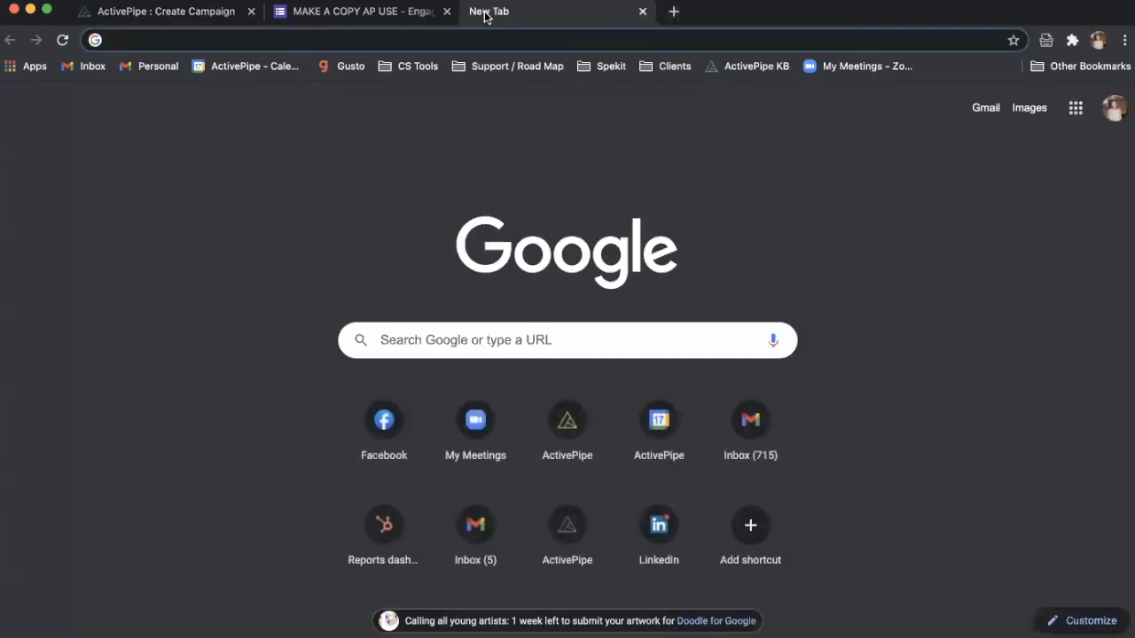
{"action": "type", "text": "examp"}
{"action": "left_click", "coordinate": [351, 223]}
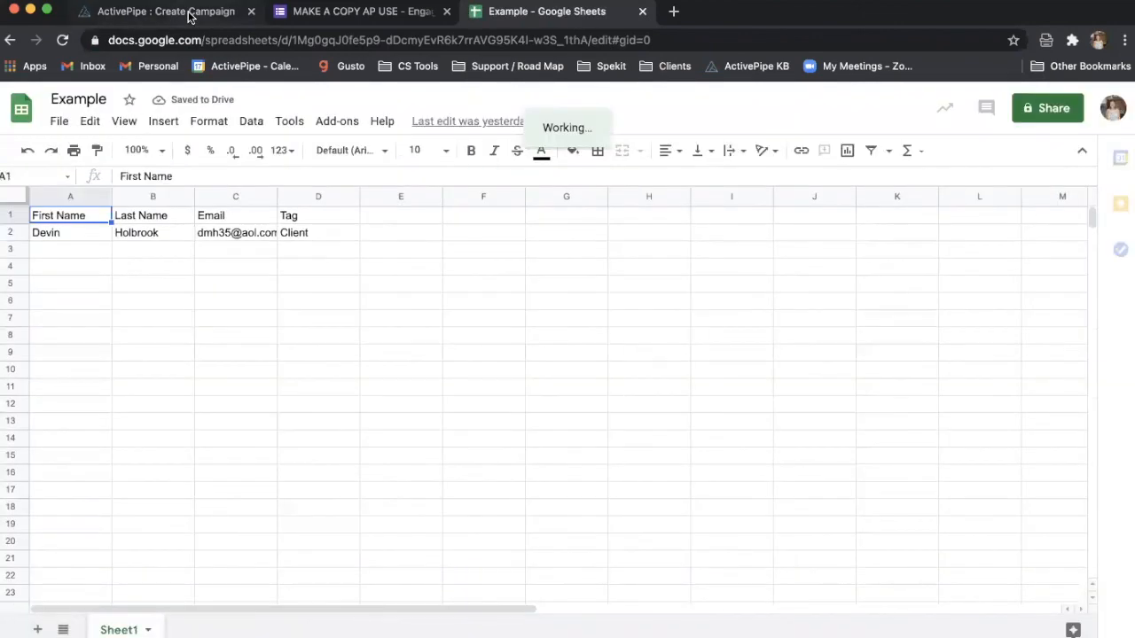
{"action": "left_click", "coordinate": [190, 16]}
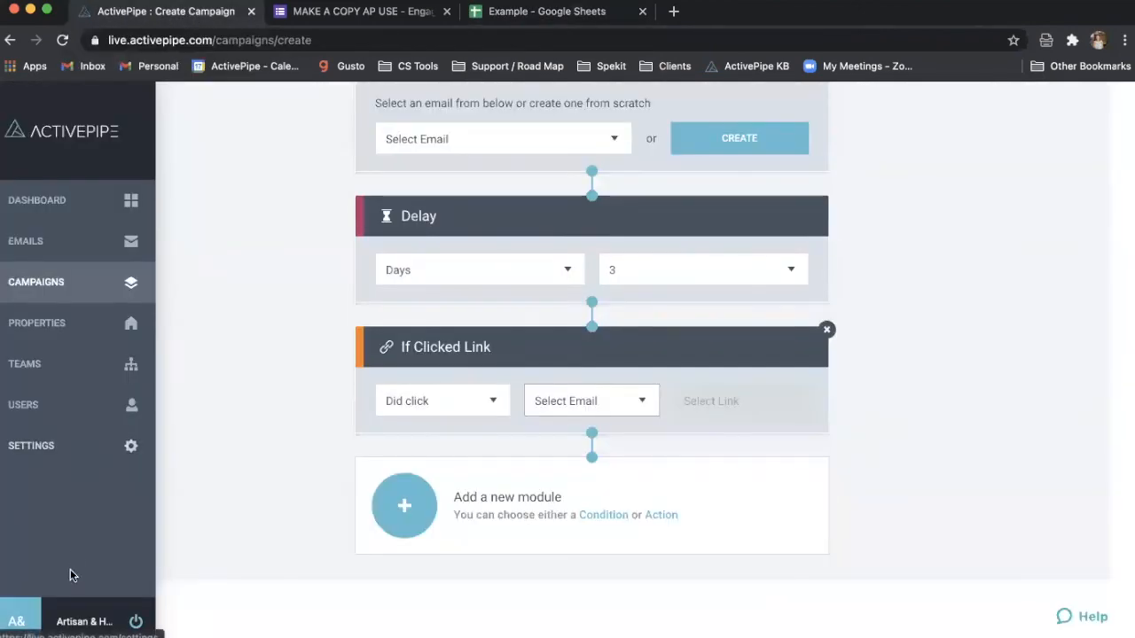
- Switch to another user's account, discarding unsaved changes, and view its contact tags in Settings
{"action": "left_click", "coordinate": [79, 621]}
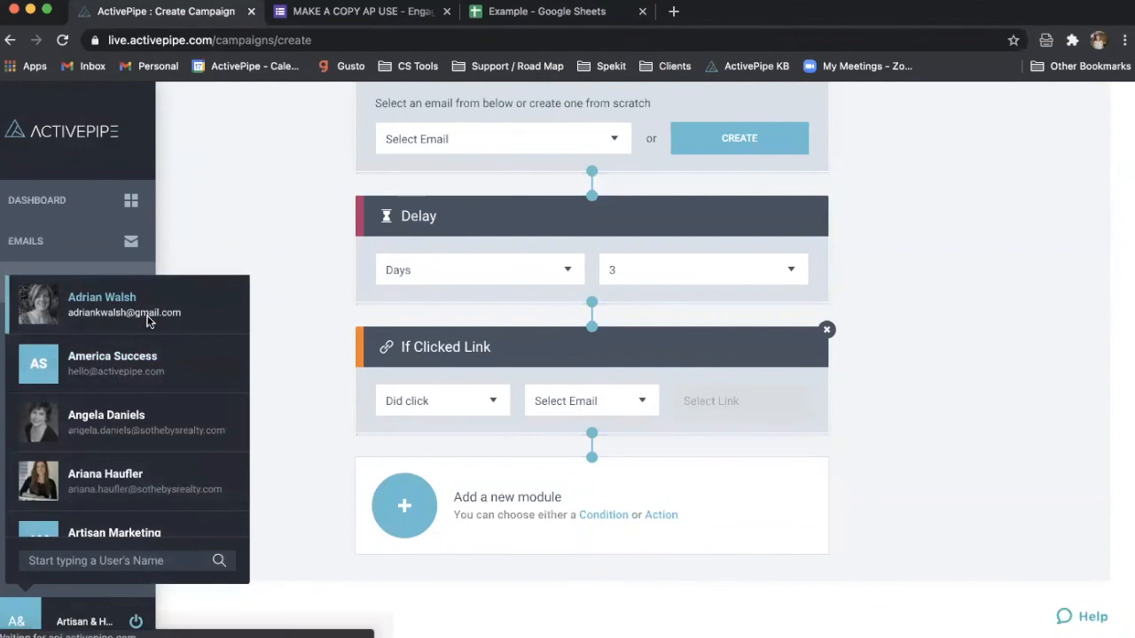
{"action": "left_click", "coordinate": [147, 316]}
{"action": "left_click", "coordinate": [672, 403]}
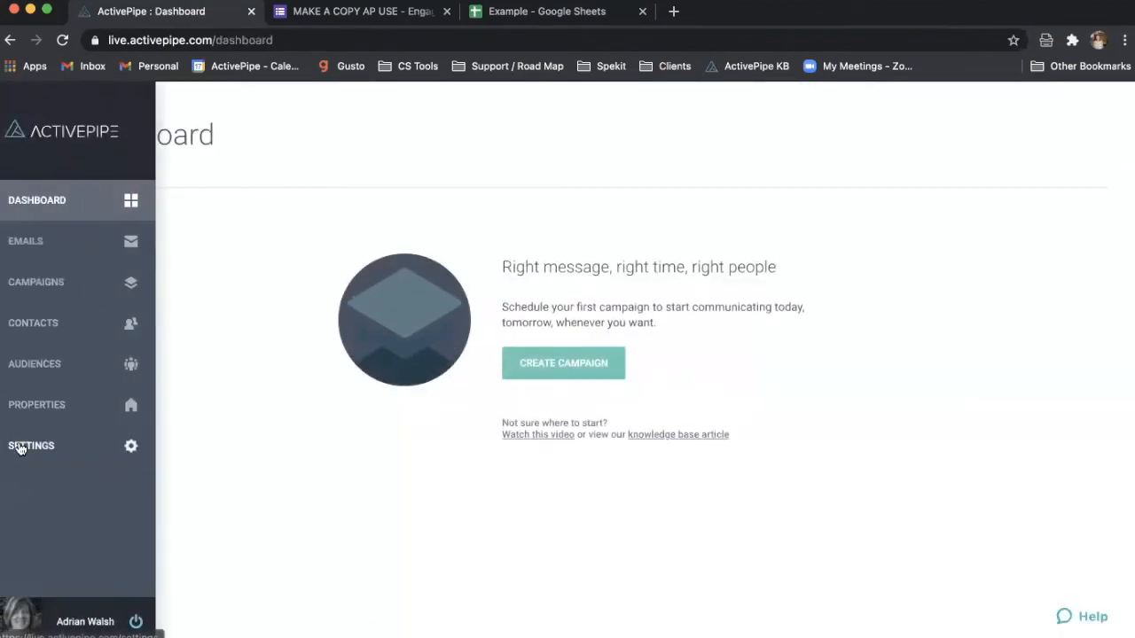
{"action": "left_click", "coordinate": [26, 439]}
{"action": "left_click", "coordinate": [226, 409]}
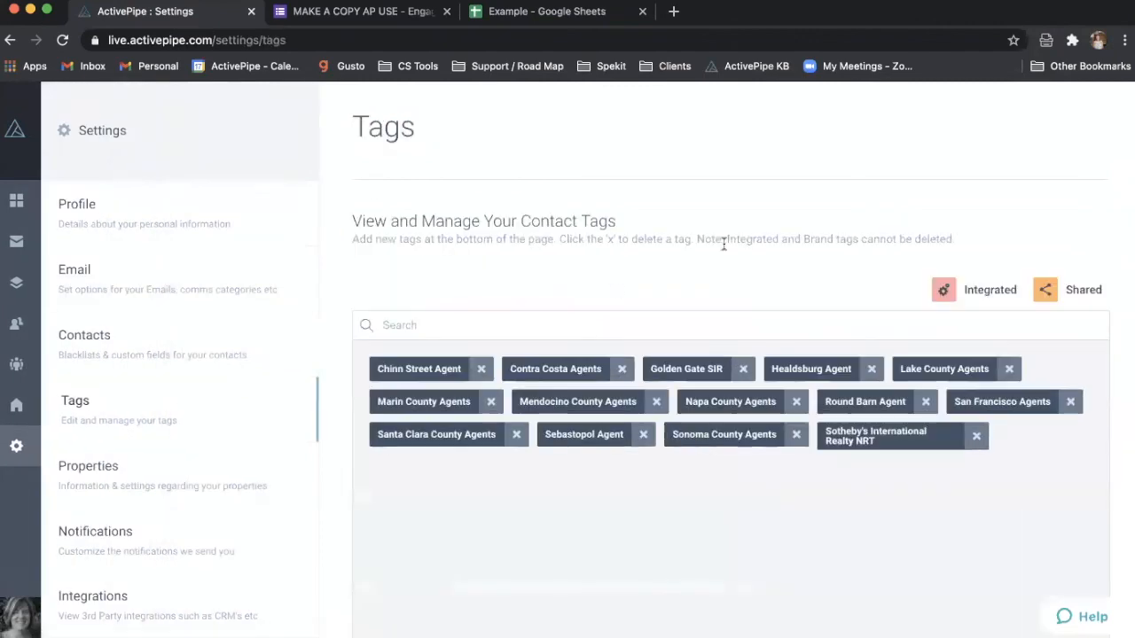
- Go to Contacts > Add Contacts > Import Contacts and bring up the Example spreadsheet
{"action": "mouse_move", "coordinate": [35, 369]}
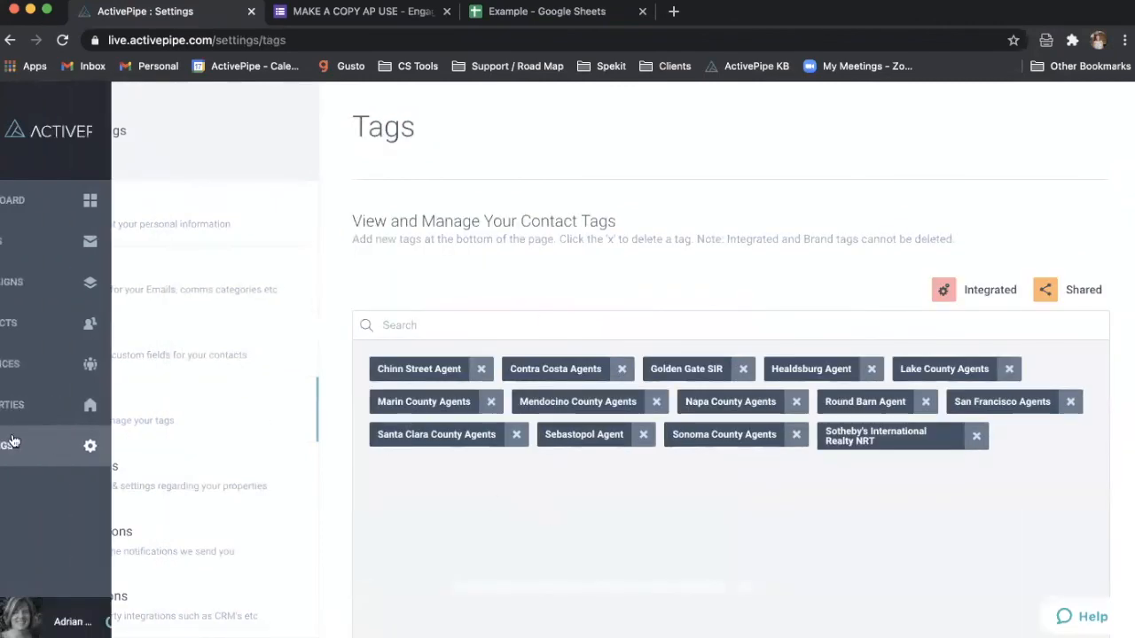
{"action": "left_click", "coordinate": [55, 322]}
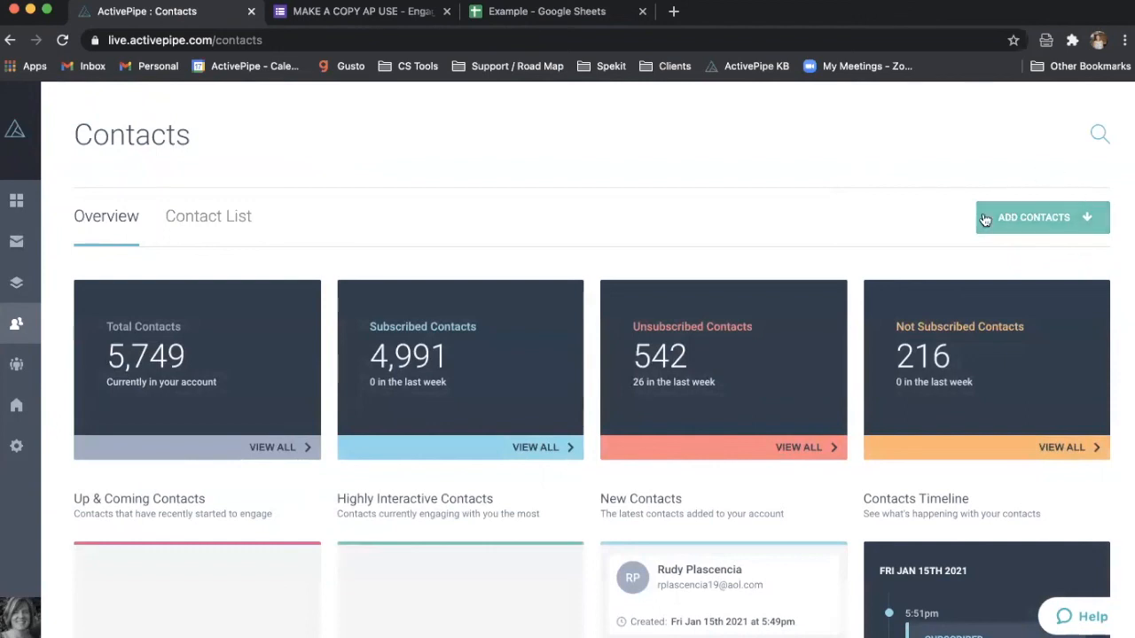
{"action": "left_click", "coordinate": [1054, 216]}
{"action": "left_click", "coordinate": [1005, 289]}
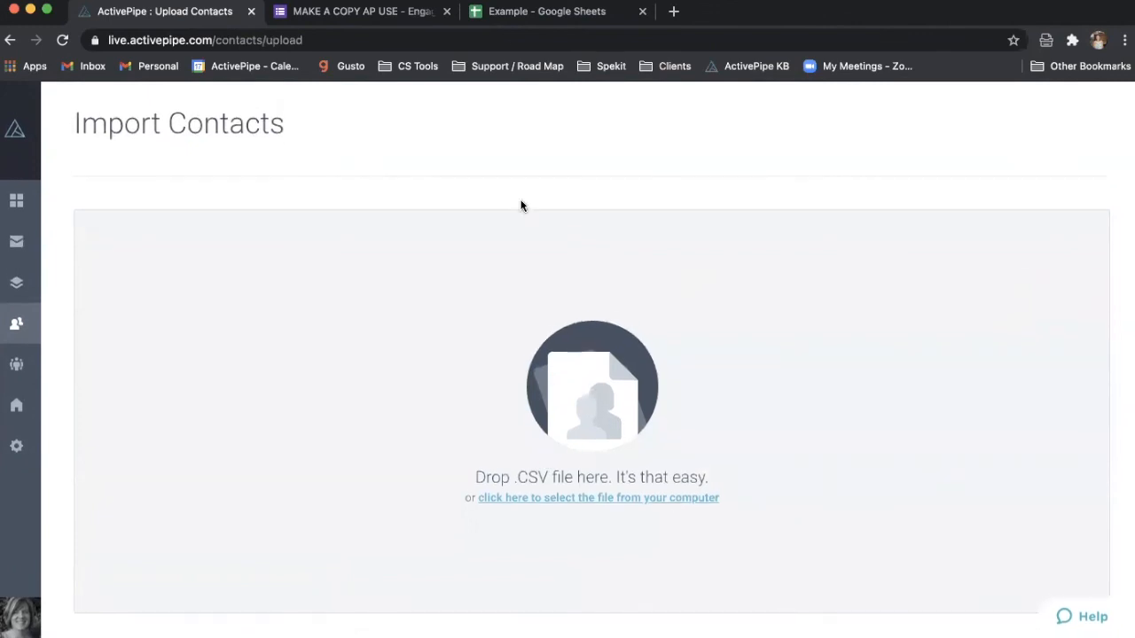
{"action": "left_click", "coordinate": [517, 12]}
- Download Sheet1 as CSV and drop 'Example - Sheet1 (9).csv' onto ActivePipe's import zone
{"action": "left_click", "coordinate": [56, 121]}
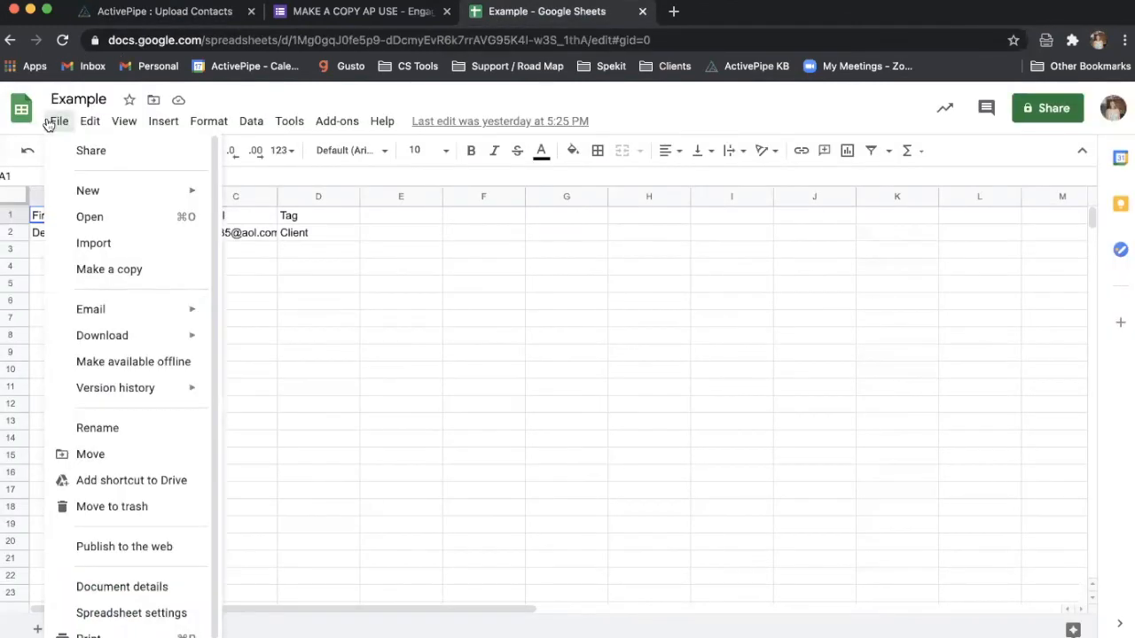
{"action": "mouse_move", "coordinate": [119, 341]}
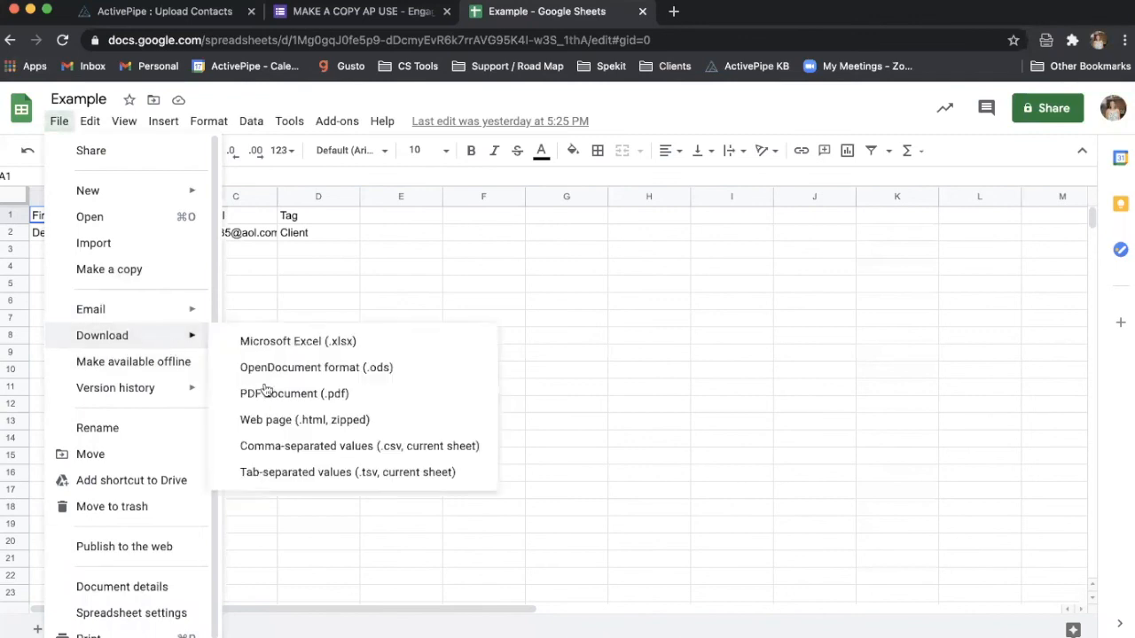
{"action": "left_click", "coordinate": [275, 445]}
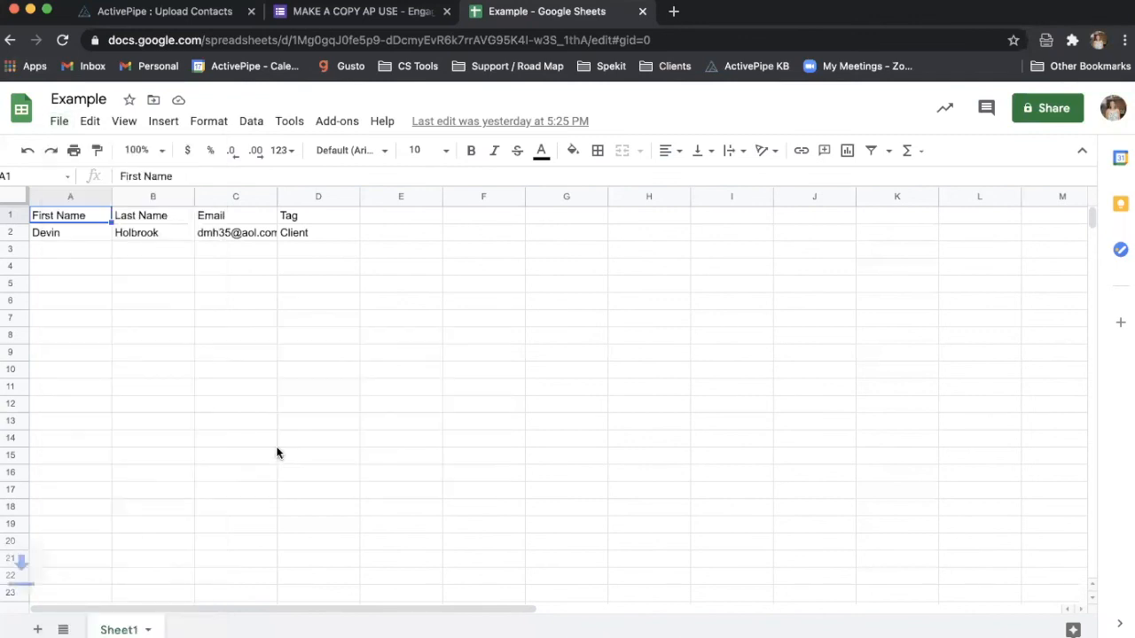
{"action": "left_click", "coordinate": [197, 11]}
{"action": "left_click_drag", "start_coordinate": [151, 615], "coordinate": [567, 373]}
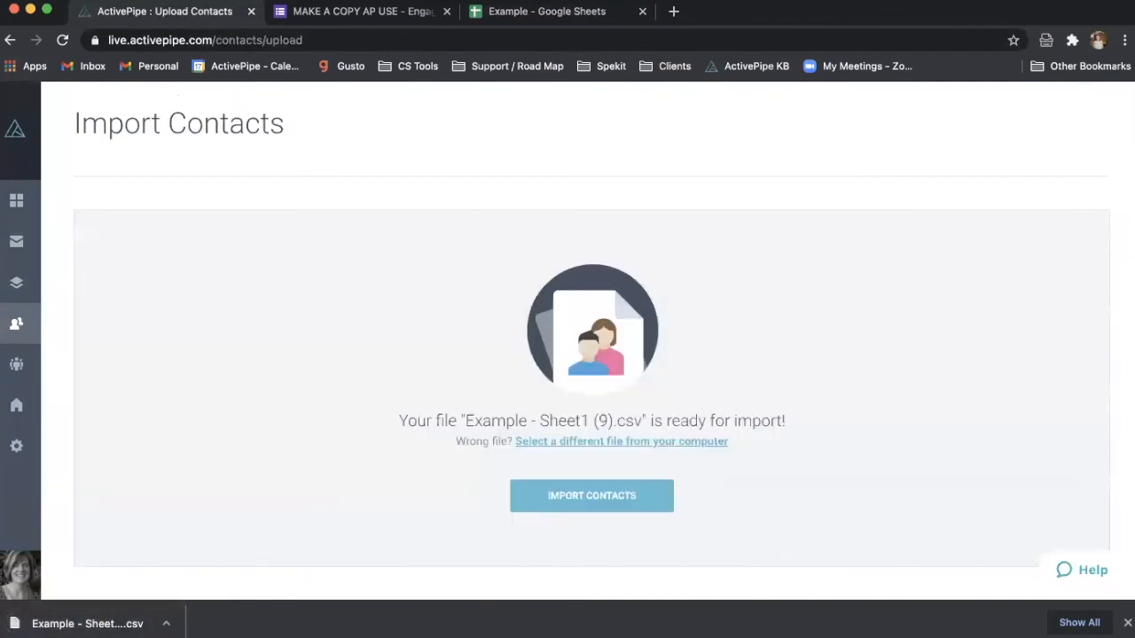
- Recheck the spreadsheet's columns, then start the CSV import to reach field verification
{"action": "left_click", "coordinate": [524, 12]}
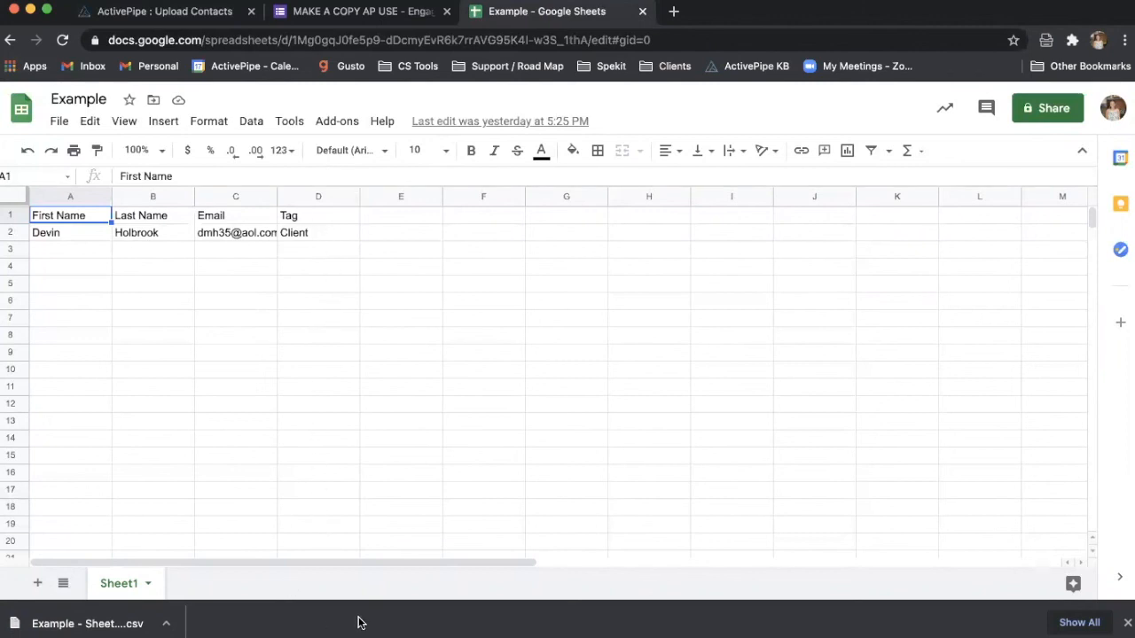
{"action": "left_click", "coordinate": [177, 13]}
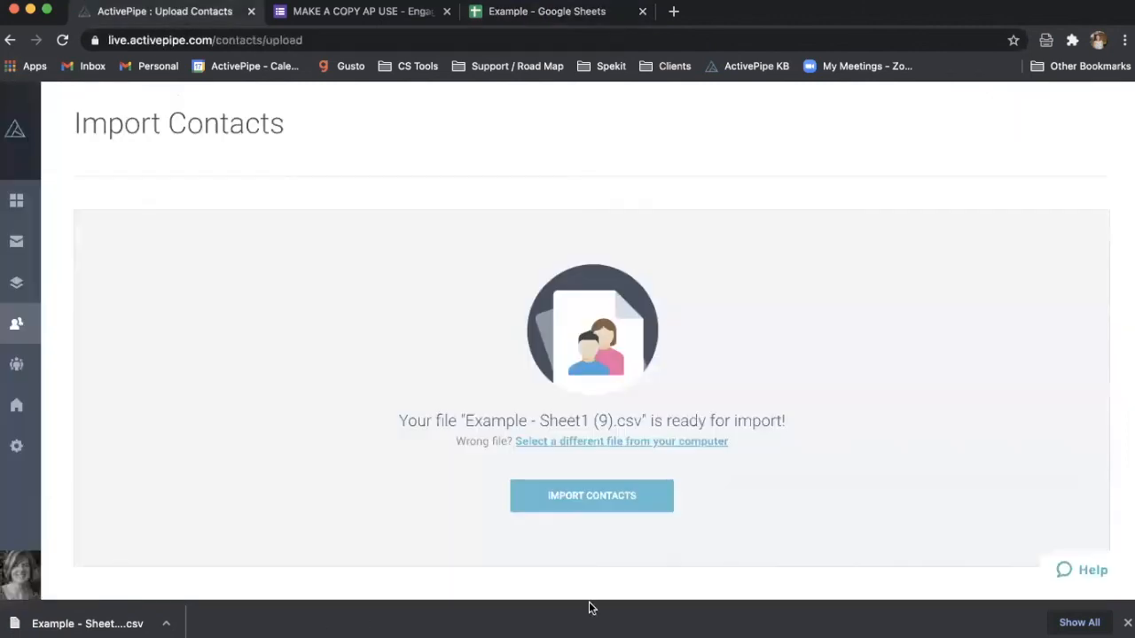
{"action": "left_click", "coordinate": [599, 496]}
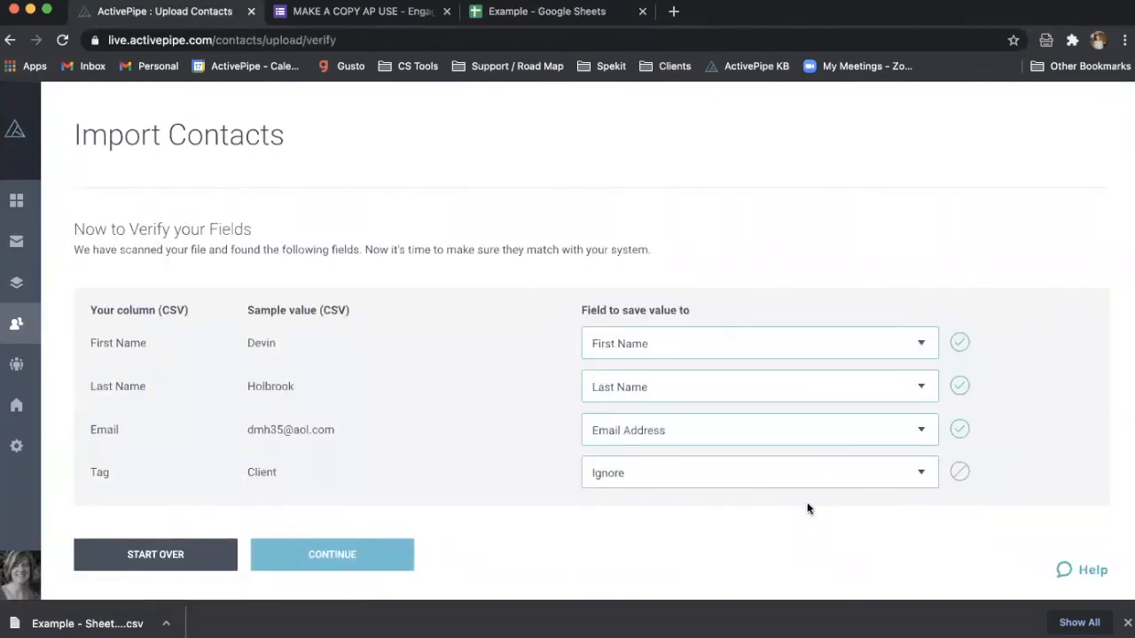
- Map the Tag column to Import as Tags, compare with the sheet, and continue to review
{"action": "left_click", "coordinate": [794, 474]}
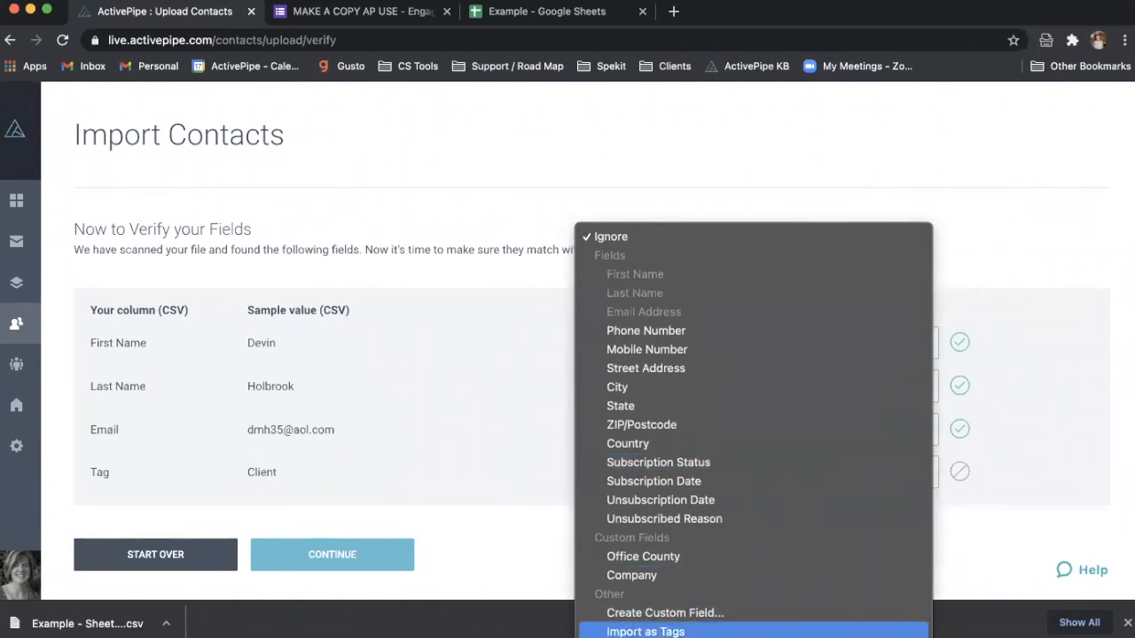
{"action": "left_click", "coordinate": [632, 631]}
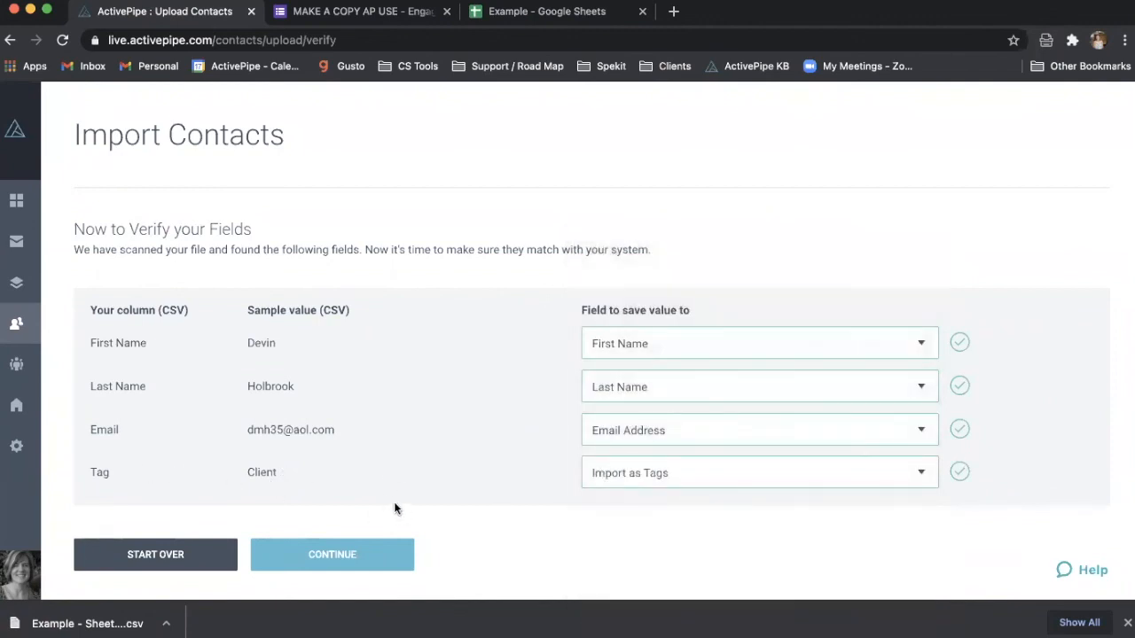
{"action": "left_click", "coordinate": [562, 12]}
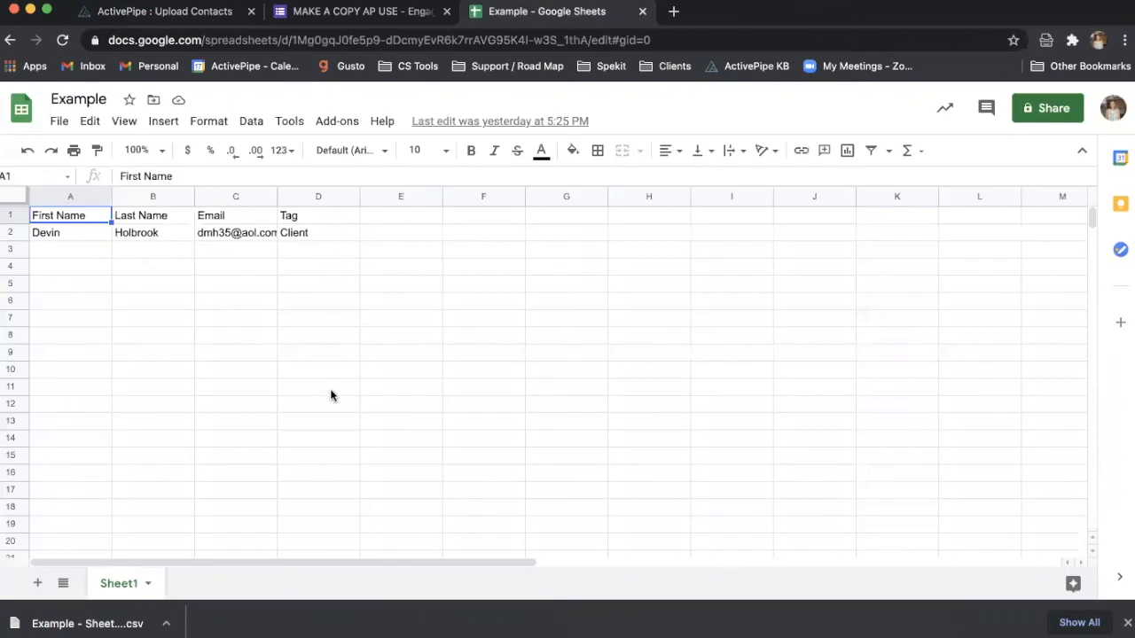
{"action": "left_click", "coordinate": [178, 12]}
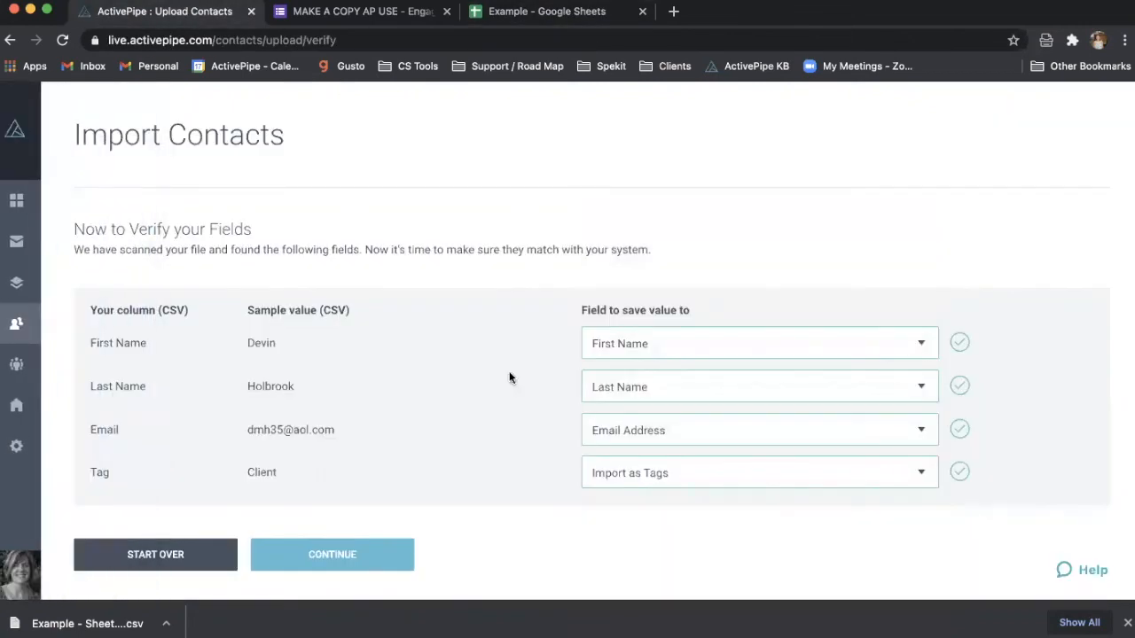
{"action": "left_click", "coordinate": [382, 558]}
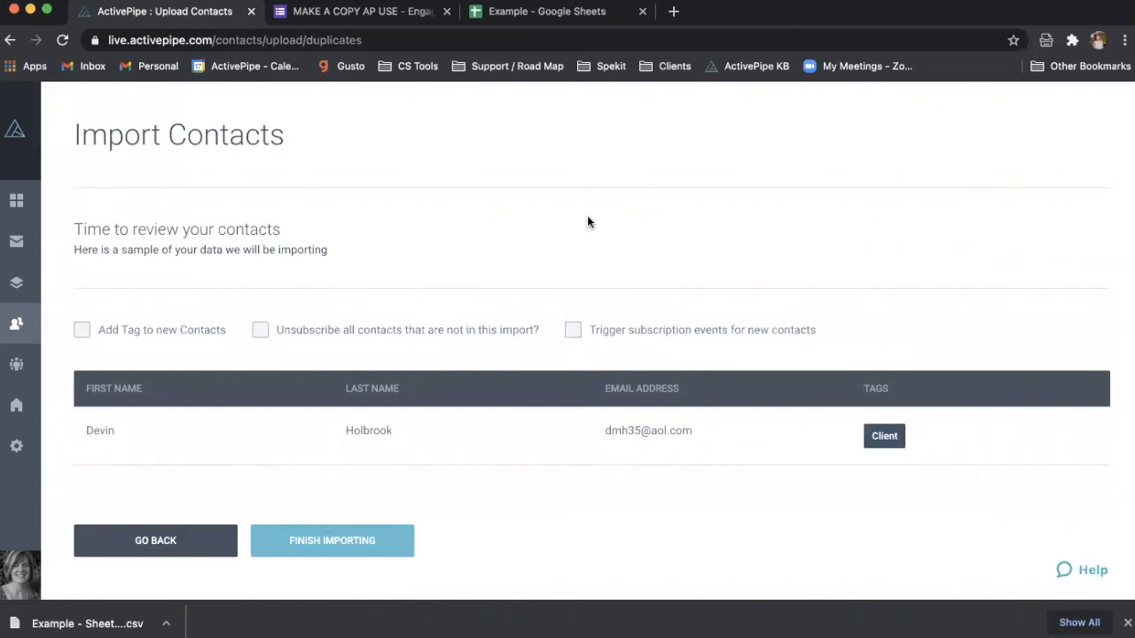
- Leave Add Tag to new Contacts unticked and finish importing the contacts
{"action": "left_click", "coordinate": [183, 333]}
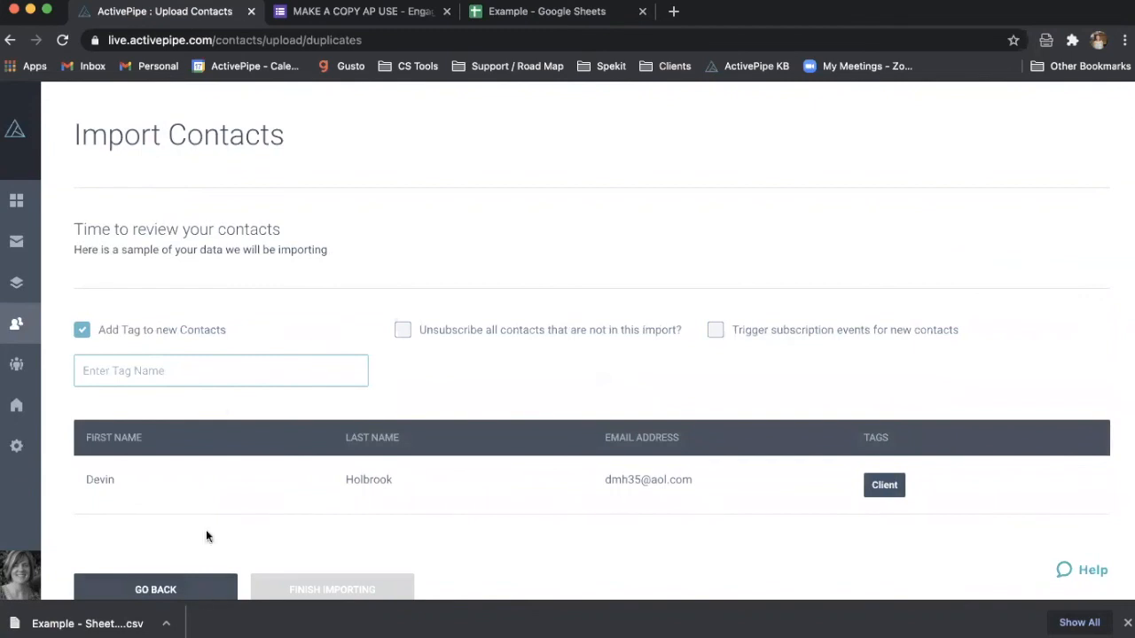
{"action": "left_click", "coordinate": [173, 337]}
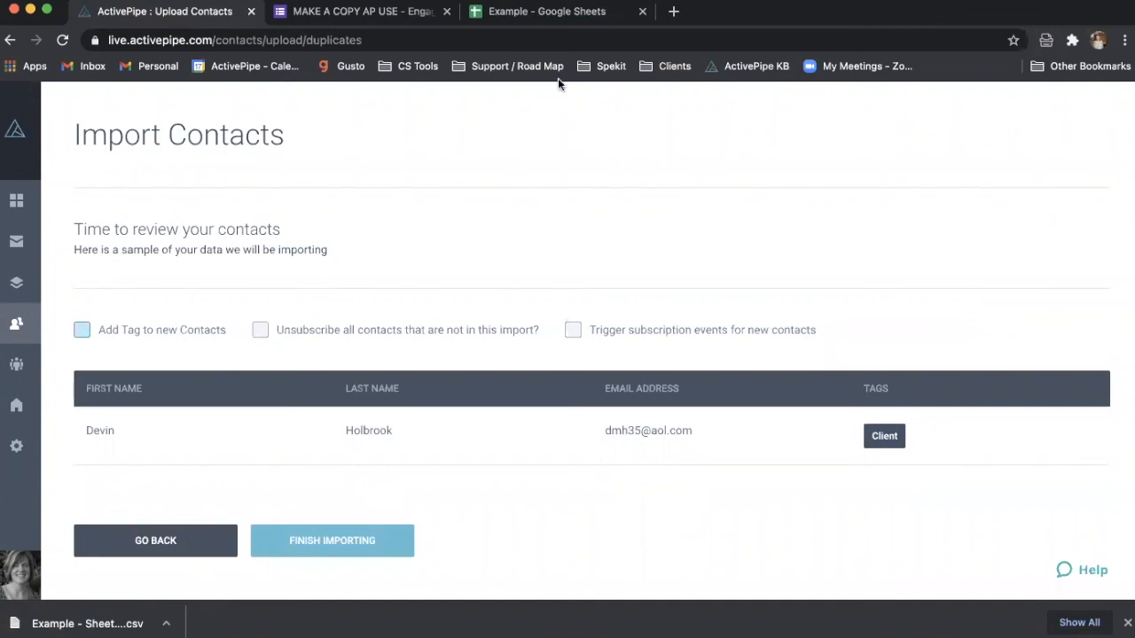
{"action": "left_click", "coordinate": [36, 324]}
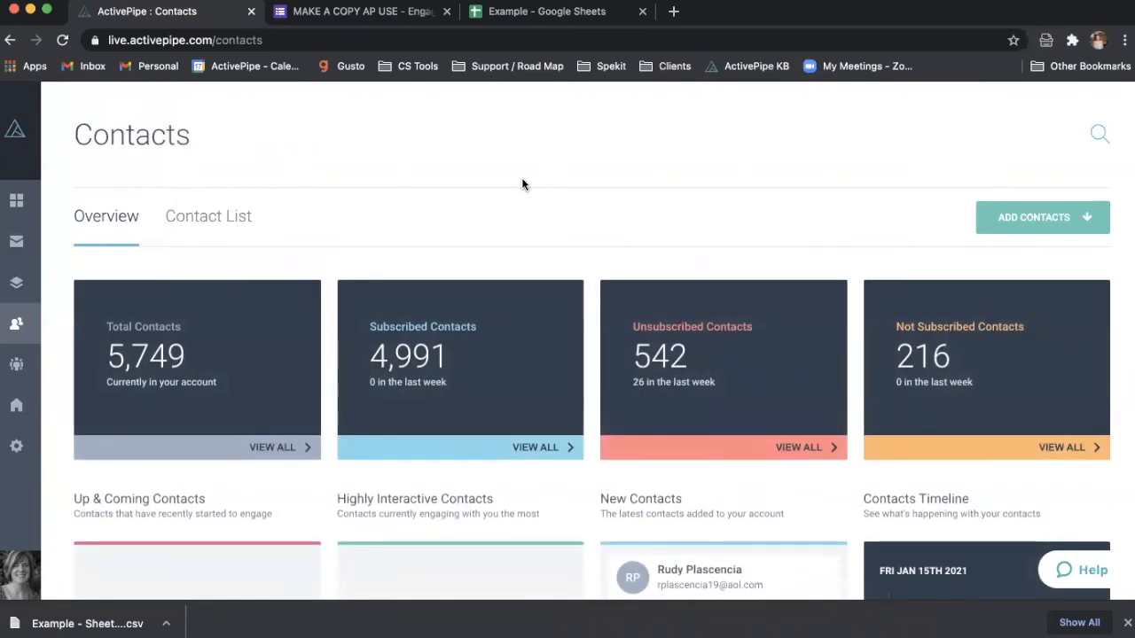
{"action": "mouse_move", "coordinate": [14, 592]}
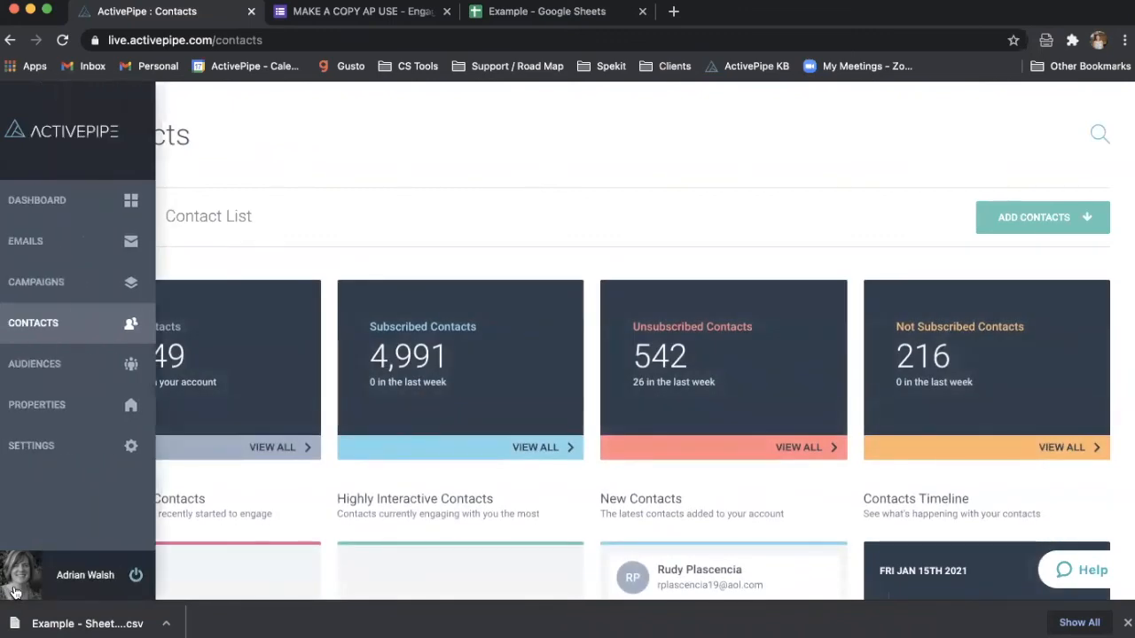